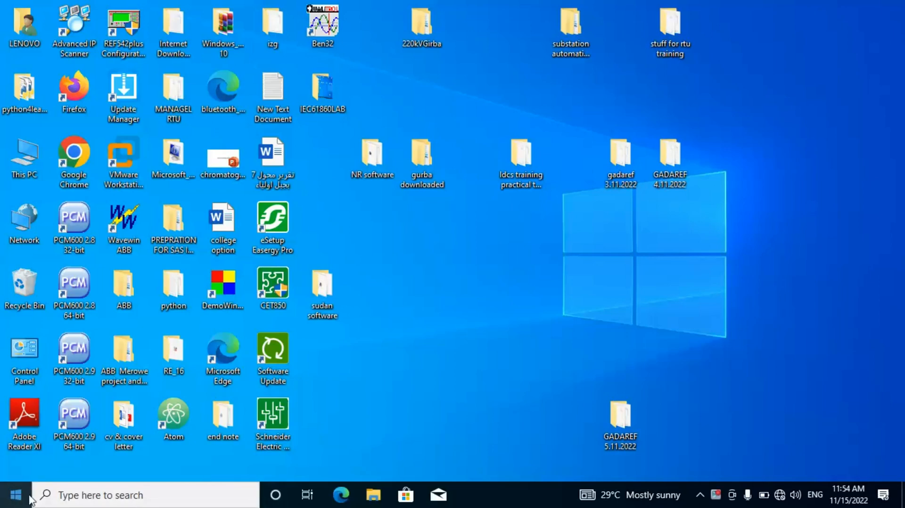
# - Launch RTUtil500 12.4.1.0 and start initializing a new project
pyautogui.click(52, 498)
pyautogui.write('rt')
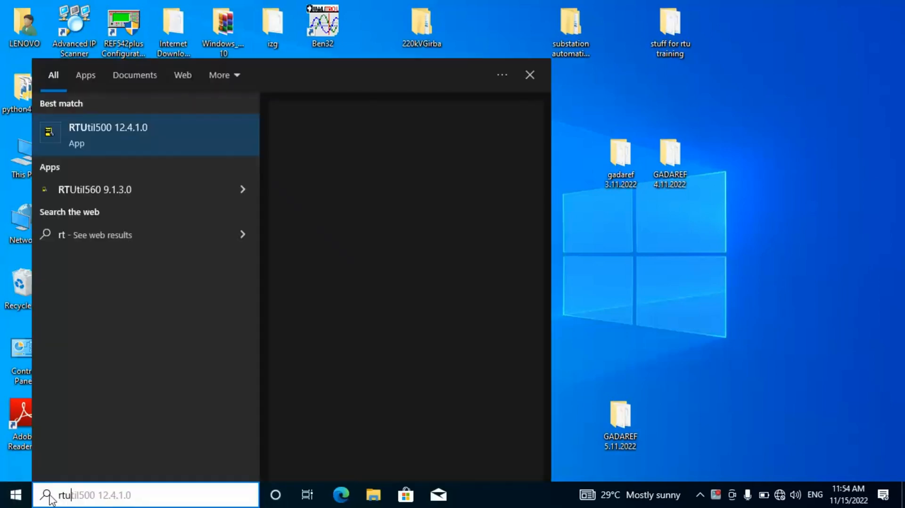
pyautogui.write('u')
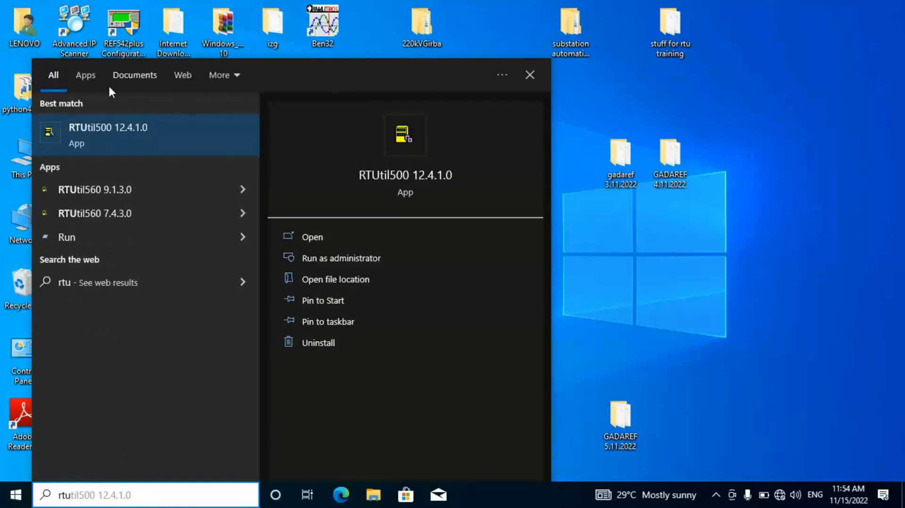
pyautogui.click(124, 134)
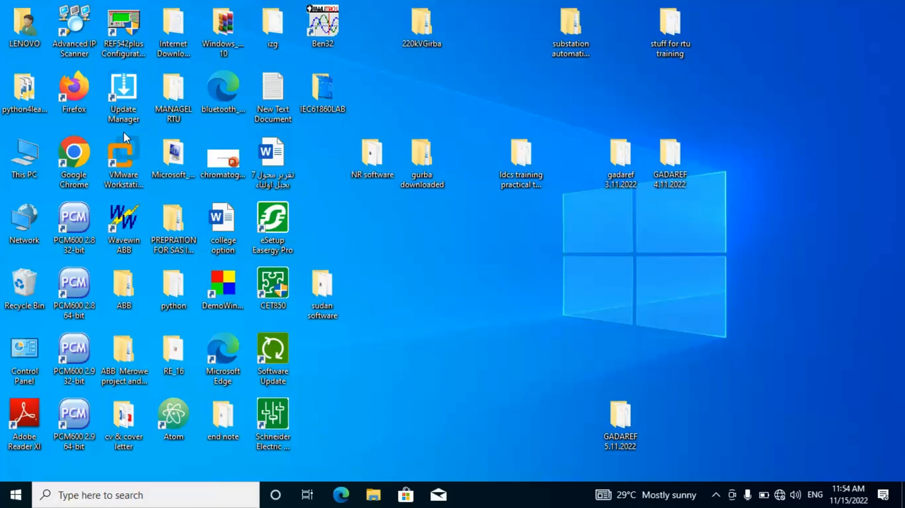
pyautogui.doubleClick(72, 417)
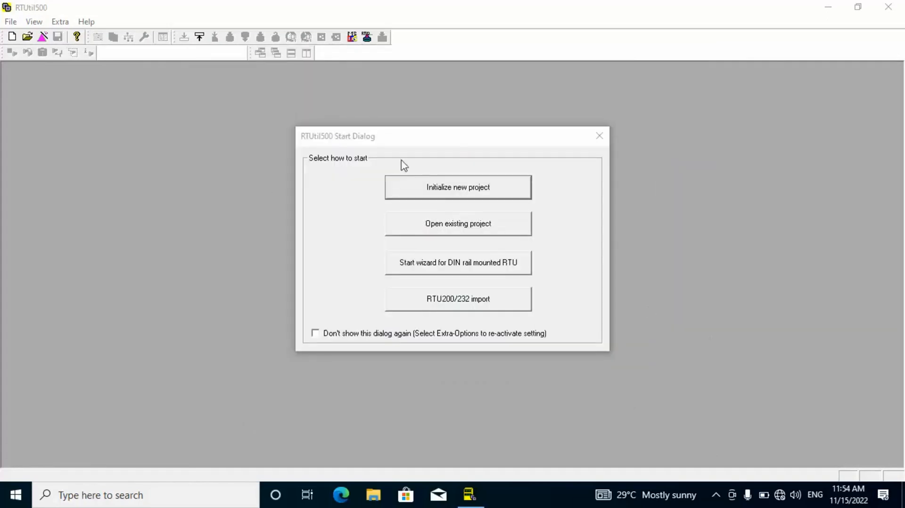
pyautogui.click(422, 192)
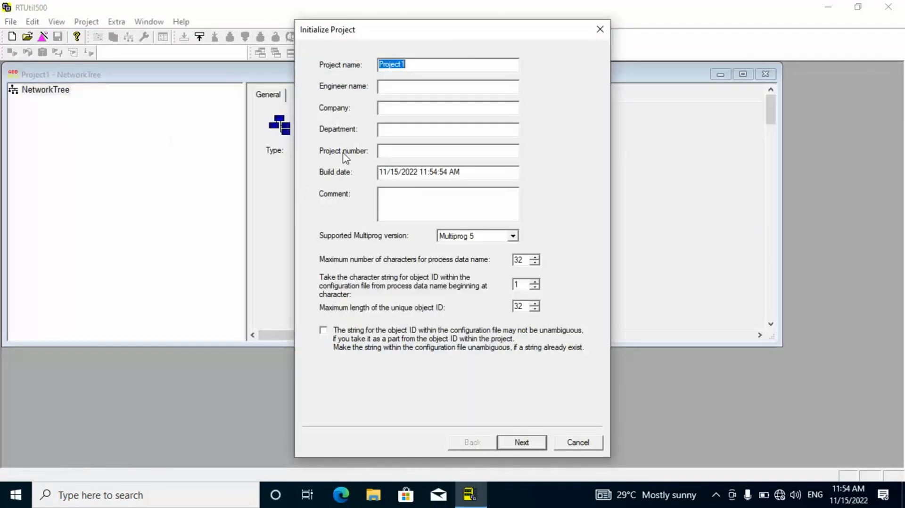
# - Name the new project IEC61850TRAINING
pyautogui.press('BackSpace')
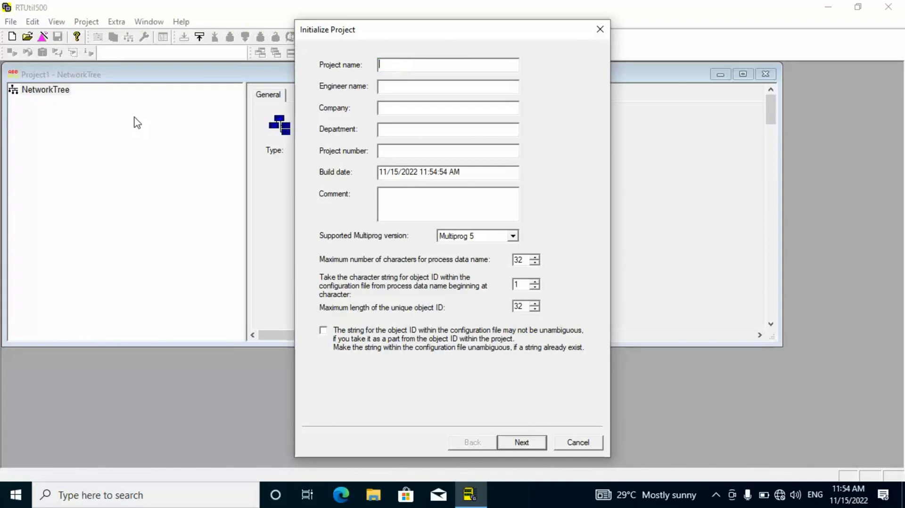
pyautogui.write('i')
pyautogui.write('IEC')
pyautogui.write('6185')
pyautogui.write('0TRAINING')
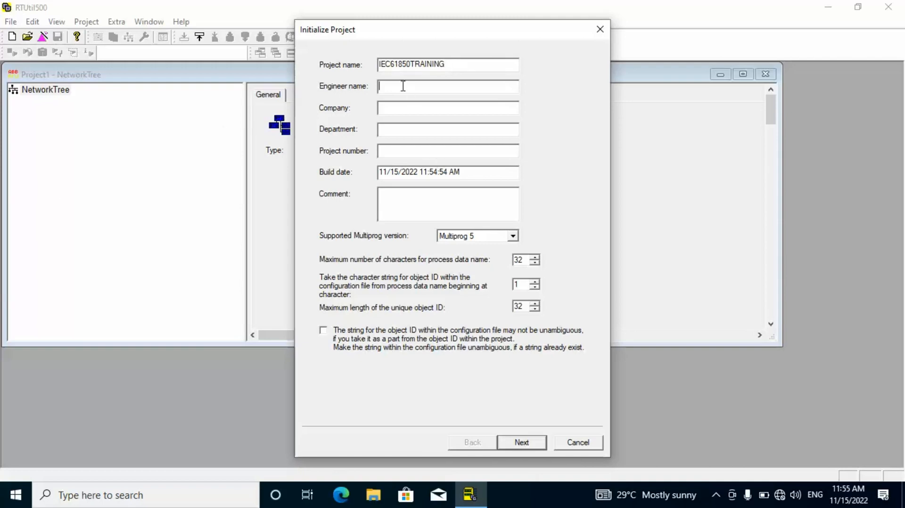
# - Fill in the engineer's name, company SETCO and department I&C, set the maximum process data name length to 50 characters, and continue to the signal tree setup
pyautogui.write('MOHA.ALLASETCOI&C')
pyautogui.press('BackSpace')
pyautogui.press('BackSpace')
pyautogui.write('50')
pyautogui.click(522, 443)
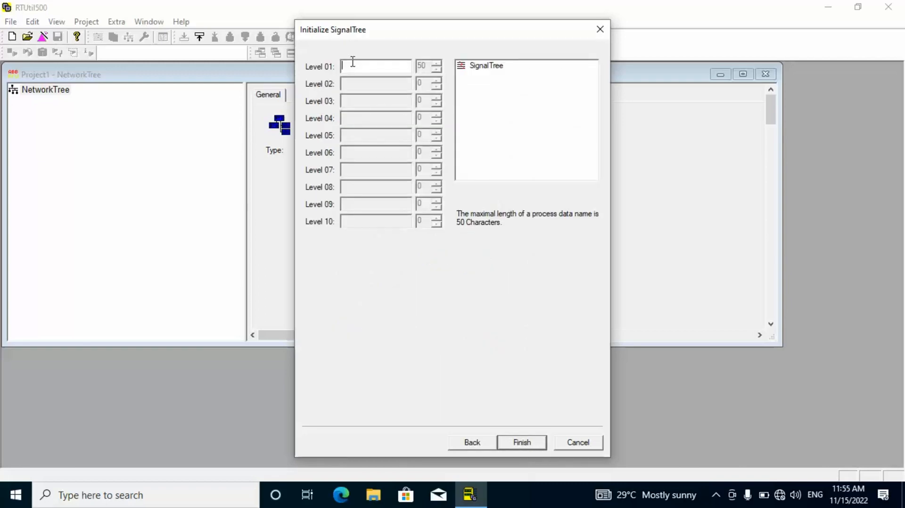
# - Define the first three signal tree levels as SUBSTATION, VOLT LEVEL and BAY
pyautogui.write('SUB')
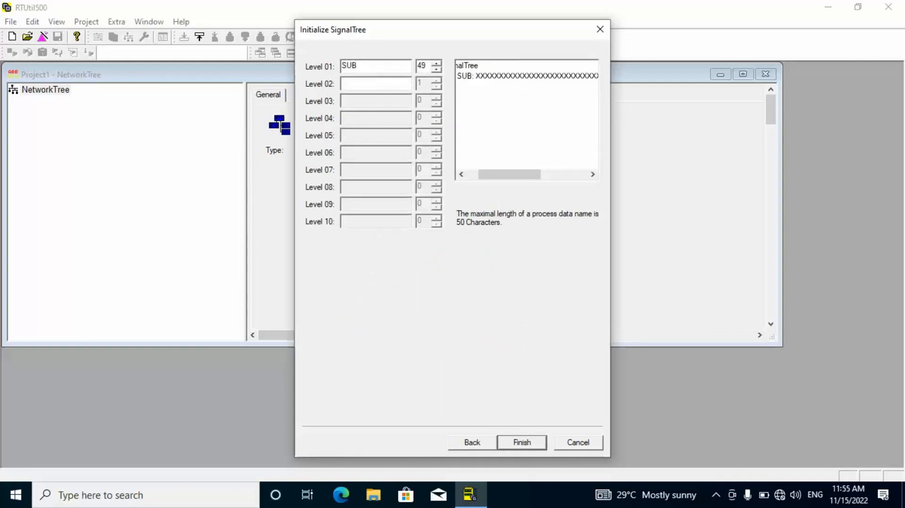
pyautogui.write('STATIO')
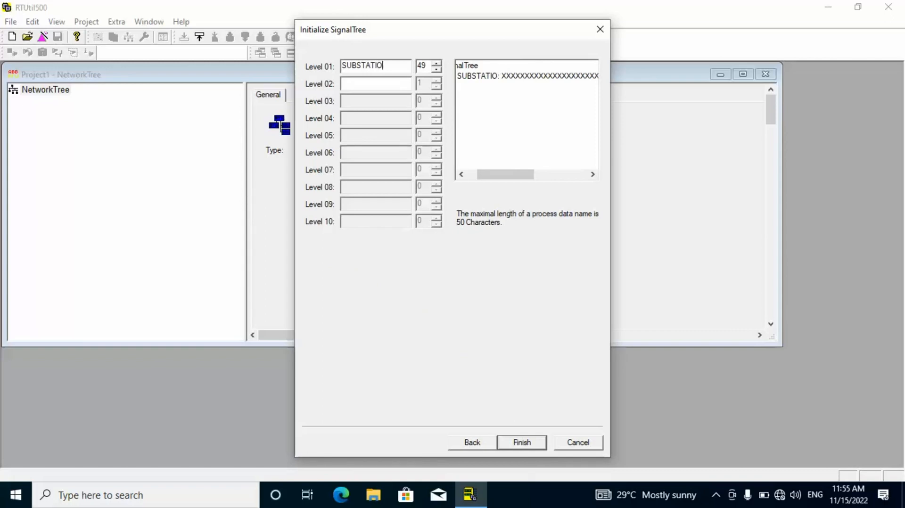
pyautogui.write('N')
pyautogui.click(351, 87)
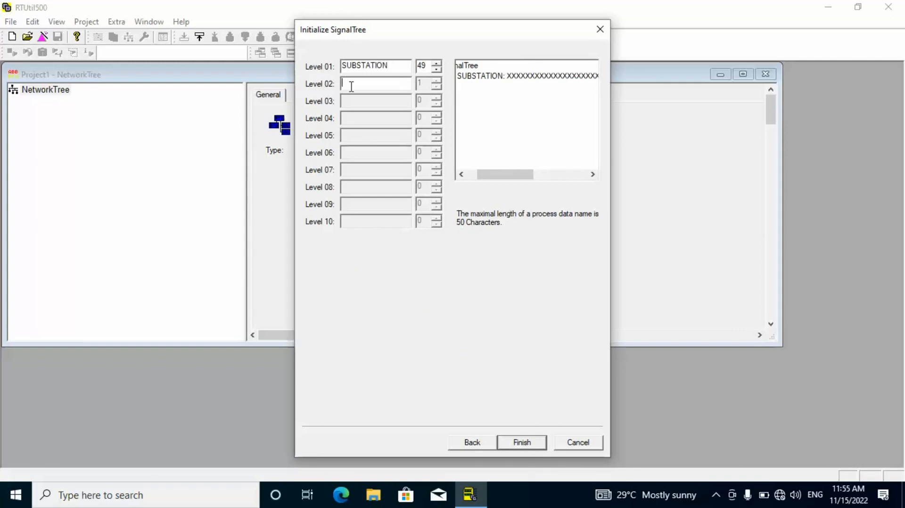
pyautogui.write('VO')
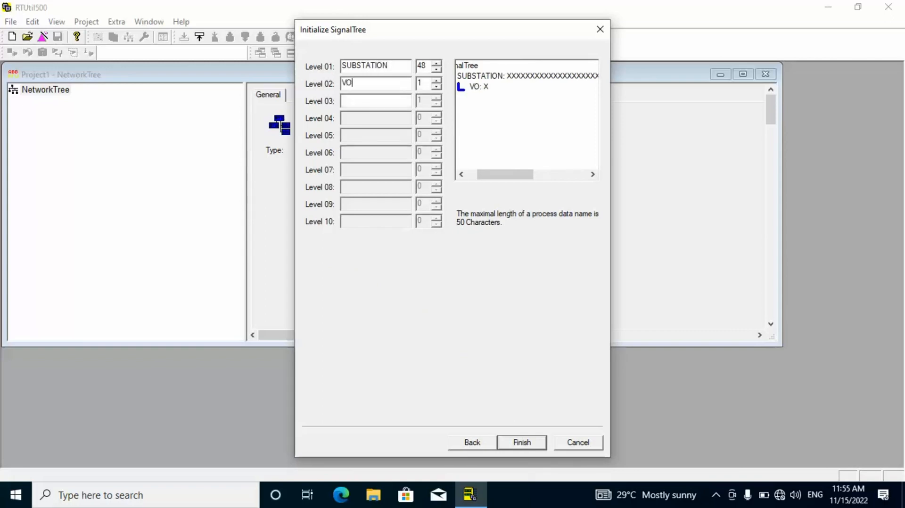
pyautogui.write('LT LEVEL')
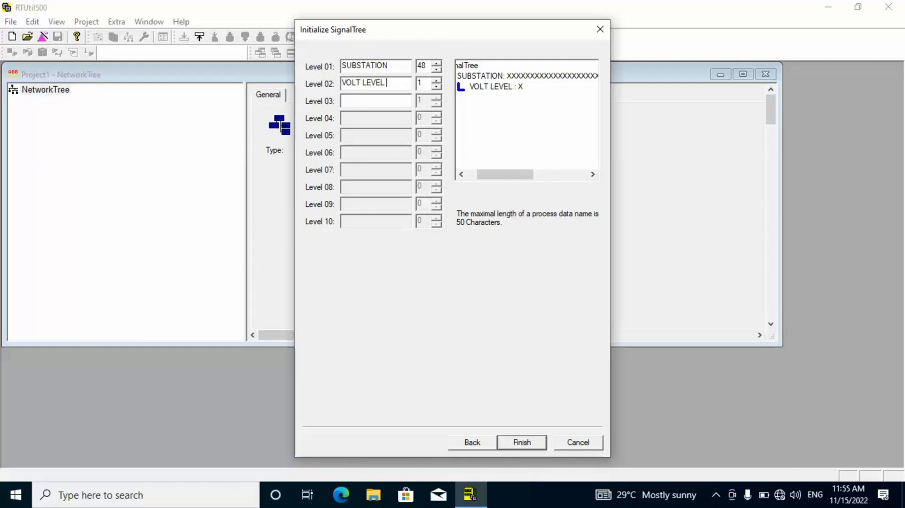
pyautogui.click(367, 103)
pyautogui.write('BAY')
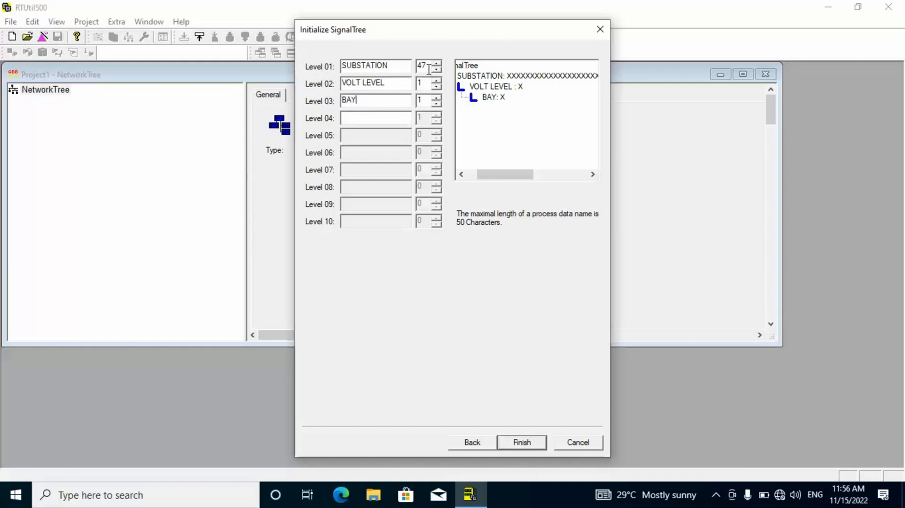
# - Set the name lengths of the SUBSTATION, VOLT LEVEL and BAY levels to 10 characters each and finish the project initialization
pyautogui.press('BackSpace')
pyautogui.press('BackSpace')
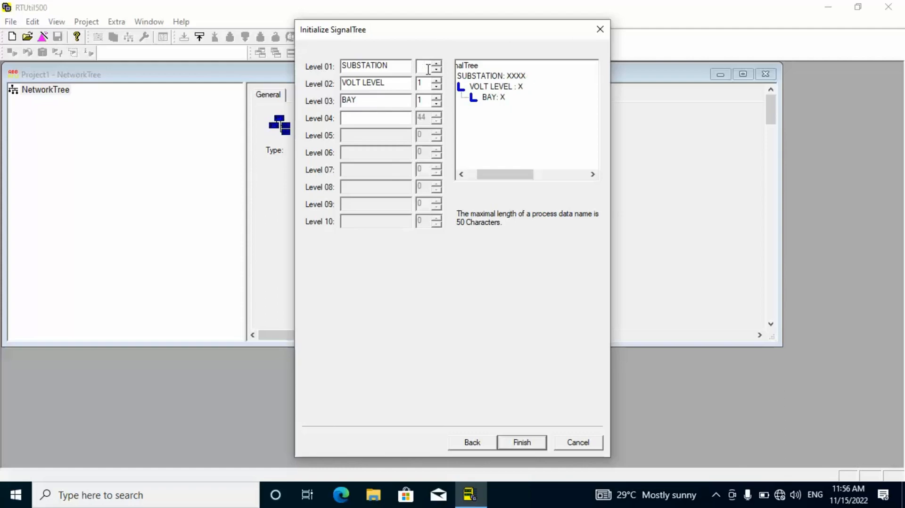
pyautogui.write('10')
pyautogui.click(426, 84)
pyautogui.write('0')
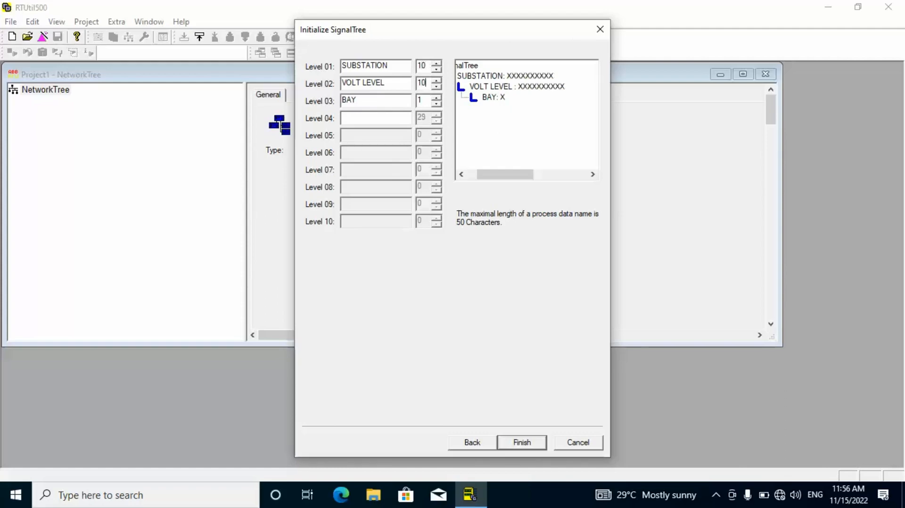
pyautogui.click(424, 99)
pyautogui.write('0')
pyautogui.click(528, 443)
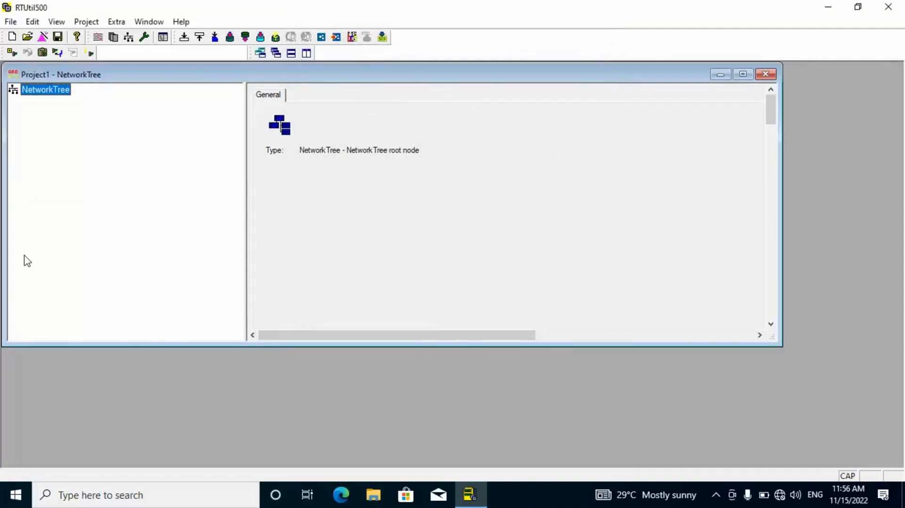
# - Add and link an RTU560 station node to the NetworkTree
pyautogui.rightClick(42, 92)
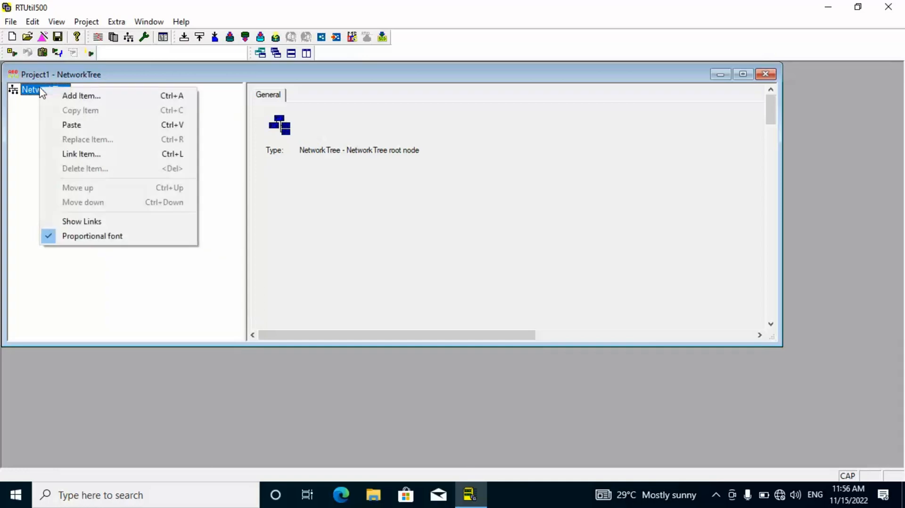
pyautogui.click(79, 98)
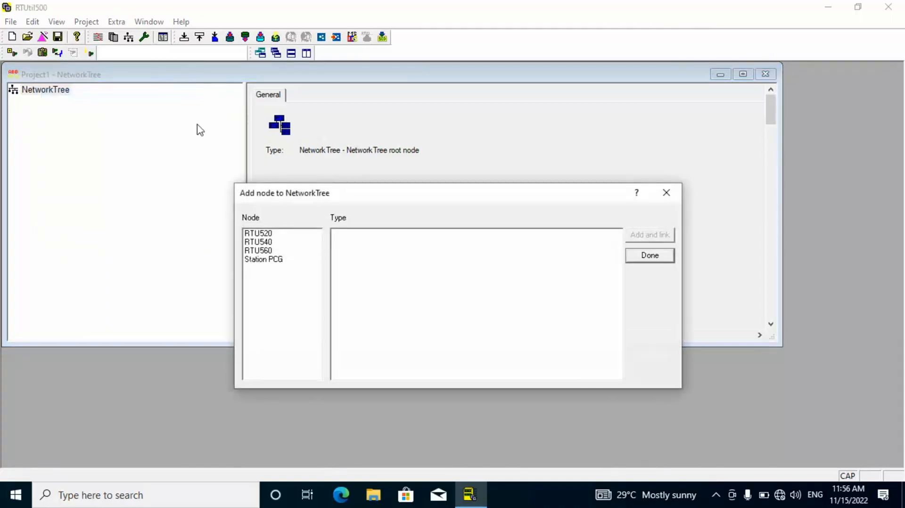
pyautogui.click(258, 251)
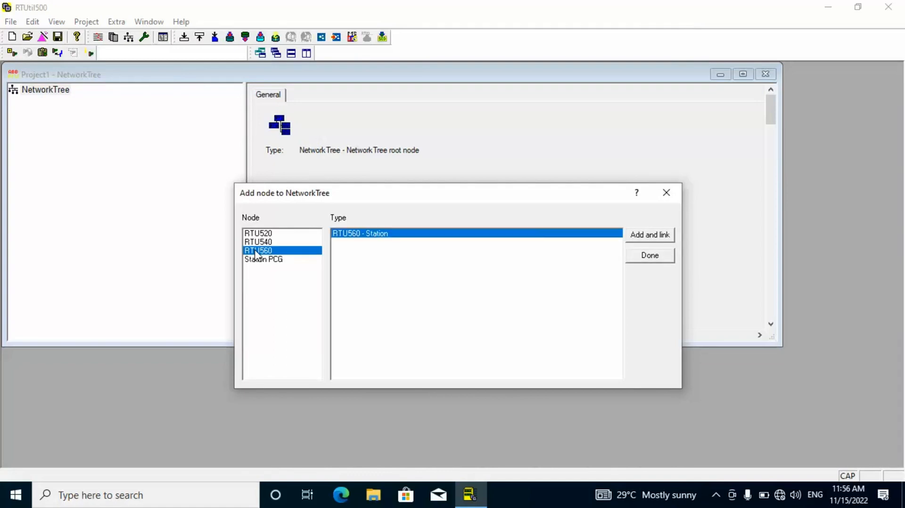
pyautogui.click(662, 240)
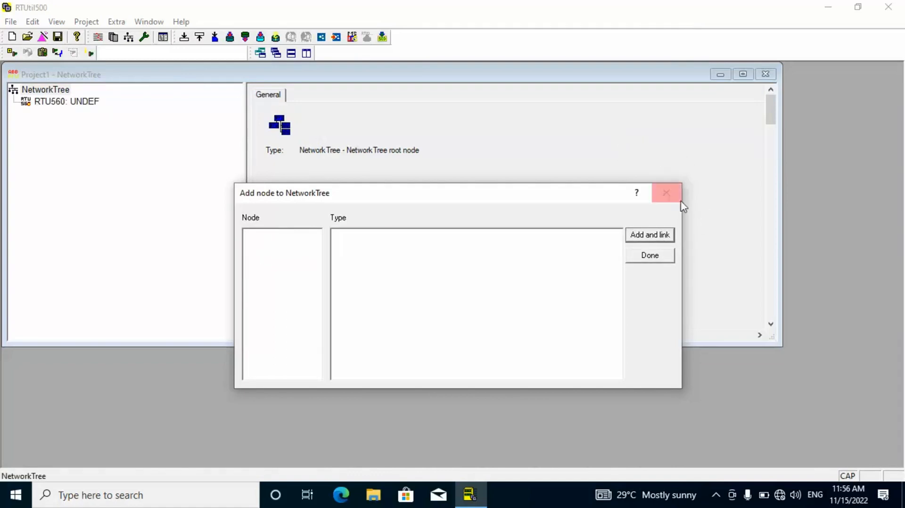
pyautogui.click(666, 192)
# - Rename the new station node under NetworkTree to RTU560
pyautogui.click(87, 102)
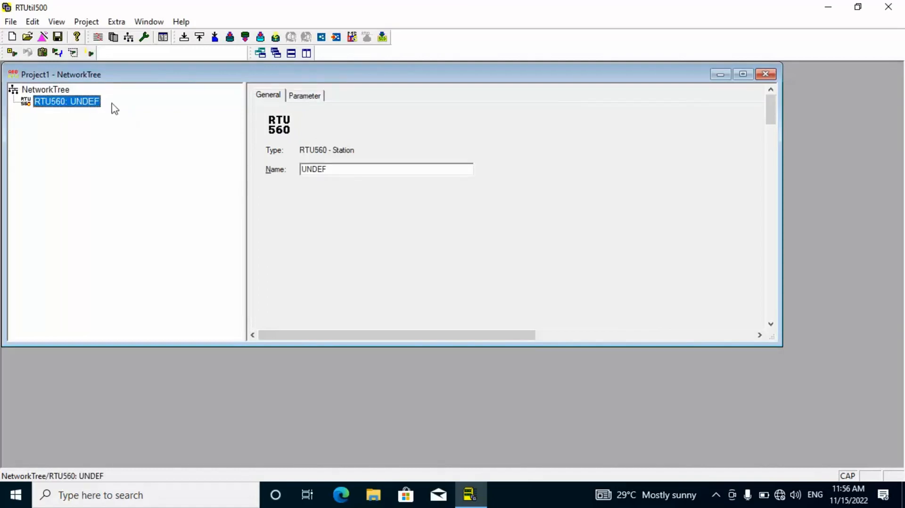
pyautogui.click(352, 166)
pyautogui.press('BackSpace')
pyautogui.press('BackSpace')
pyautogui.press('BackSpace')
pyautogui.press('BackSpace')
pyautogui.press('BackSpace')
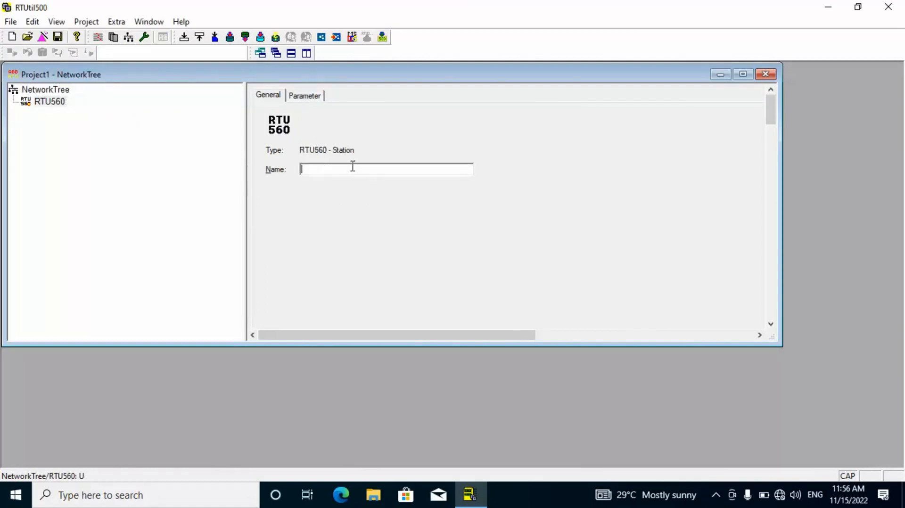
pyautogui.write('RTU560')
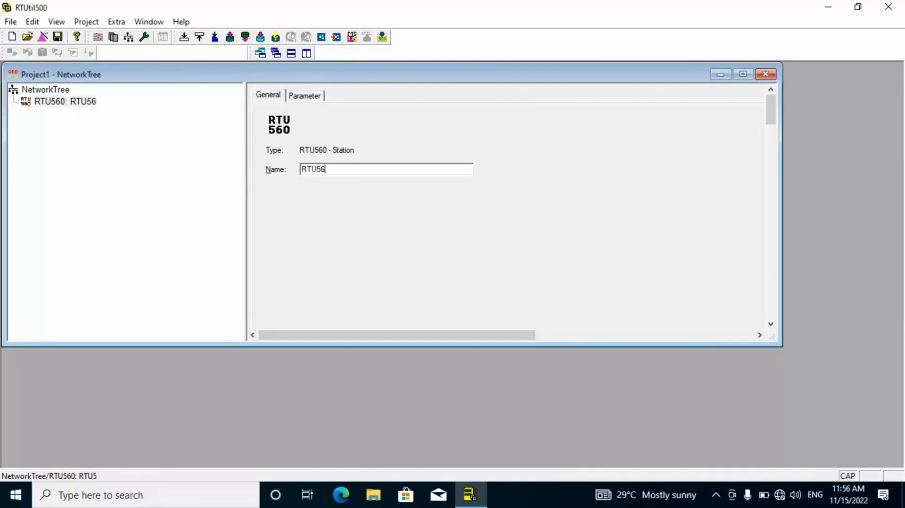
pyautogui.click(71, 172)
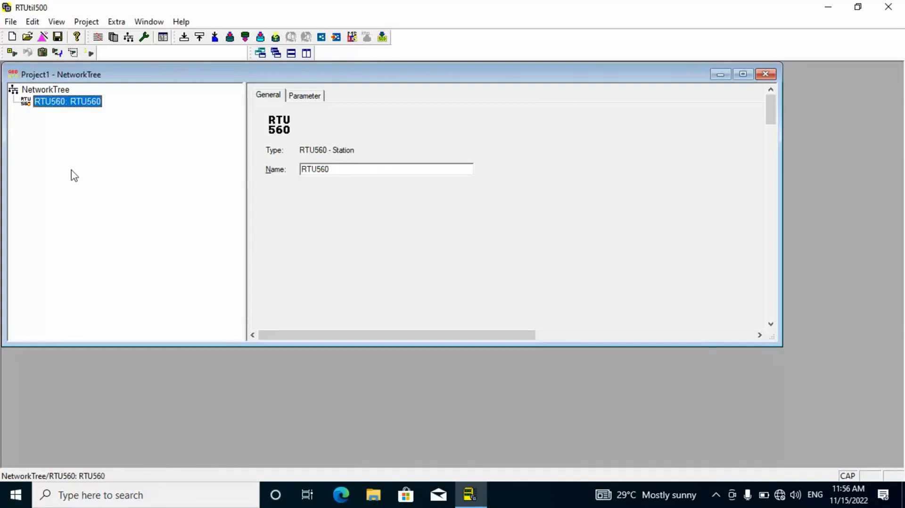
# - Add a Host Activity line of type T104 (IEC 60870-5-104) to the RTU560 station
pyautogui.rightClick(38, 101)
pyautogui.click(74, 109)
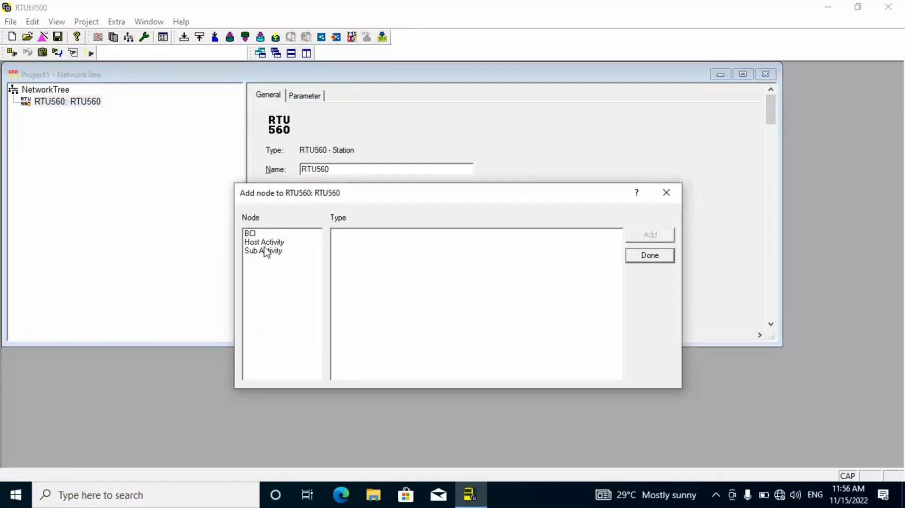
pyautogui.click(263, 246)
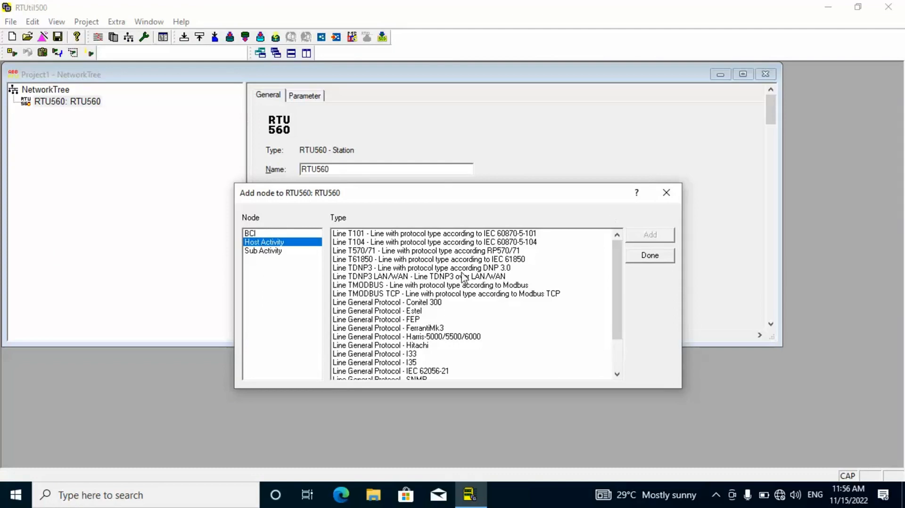
pyautogui.click(471, 243)
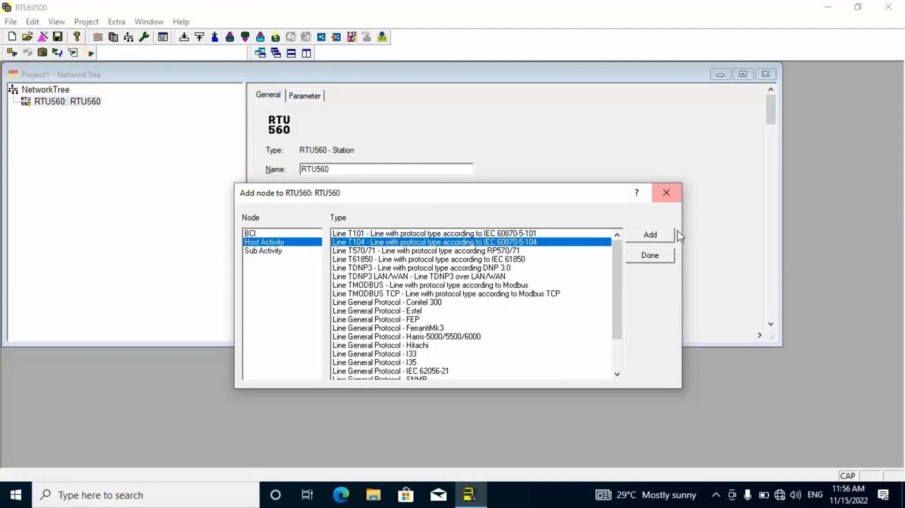
pyautogui.click(660, 237)
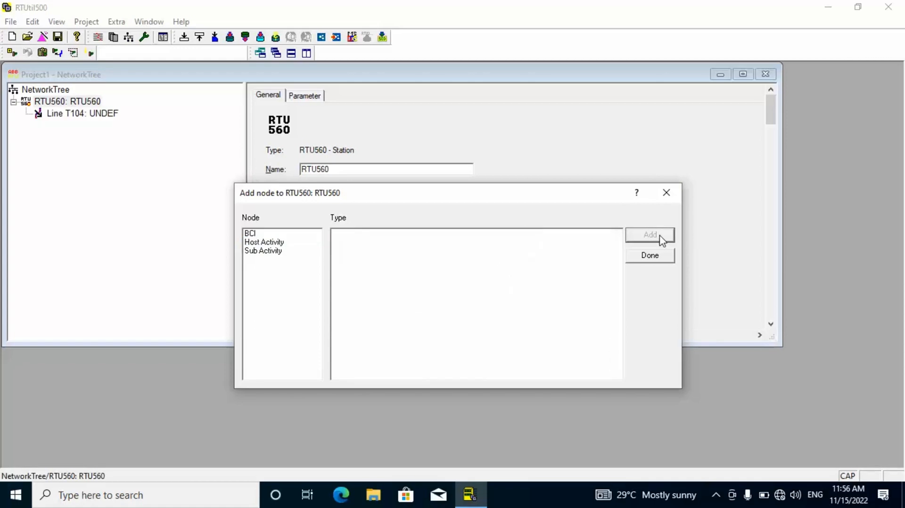
# - Add a Sub Activity line of type T61850 (IEC 61850) to the RTU560 station and finish adding nodes
pyautogui.click(254, 252)
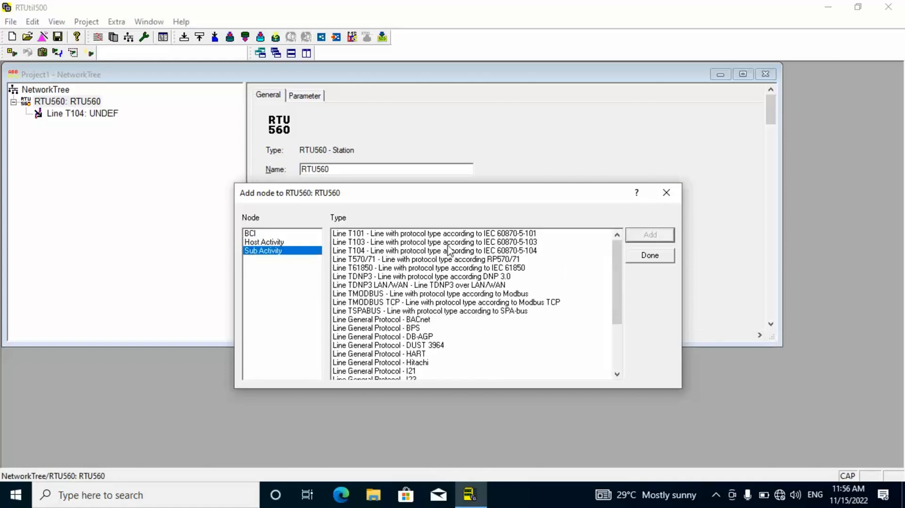
pyautogui.click(490, 269)
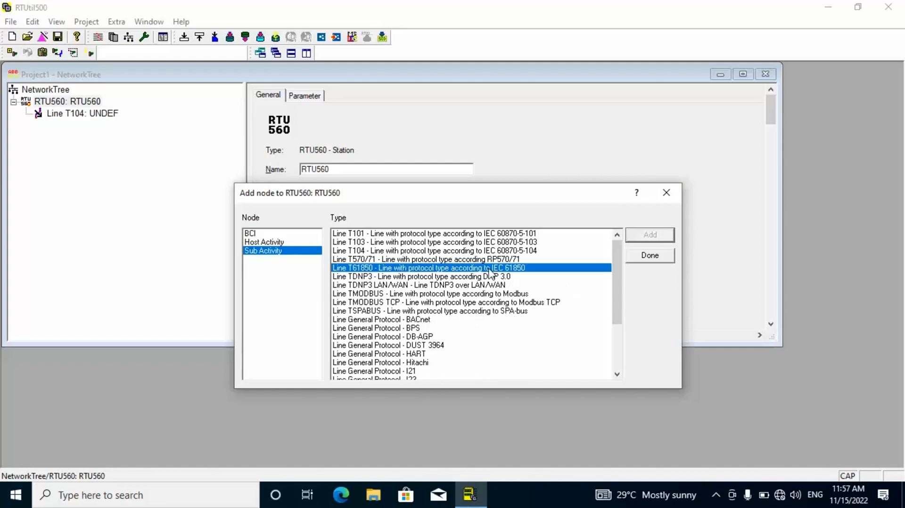
pyautogui.click(650, 234)
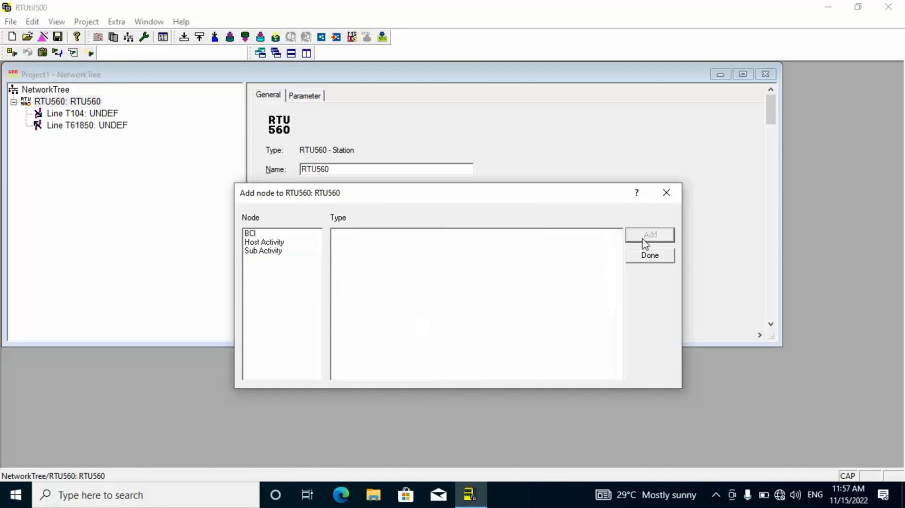
pyautogui.click(666, 192)
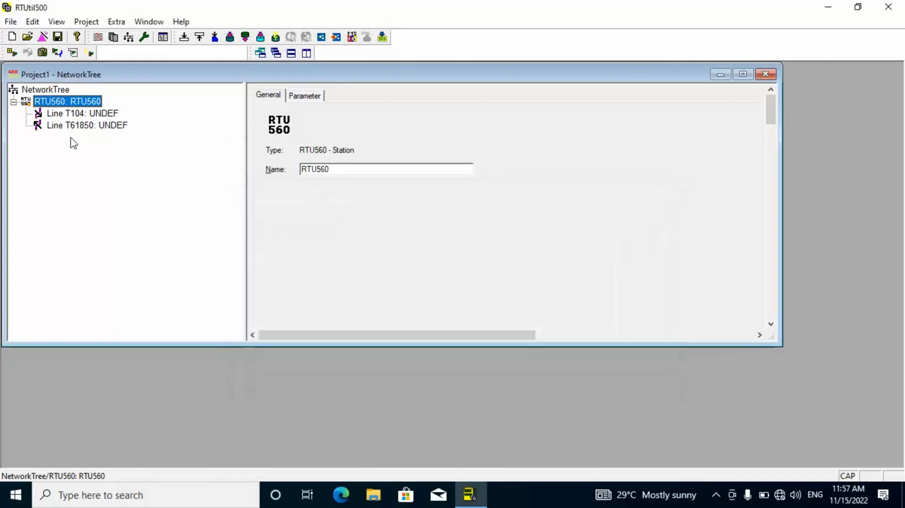
# - Add a Control System node (Hoststation Control System) to the T104 line
pyautogui.rightClick(65, 116)
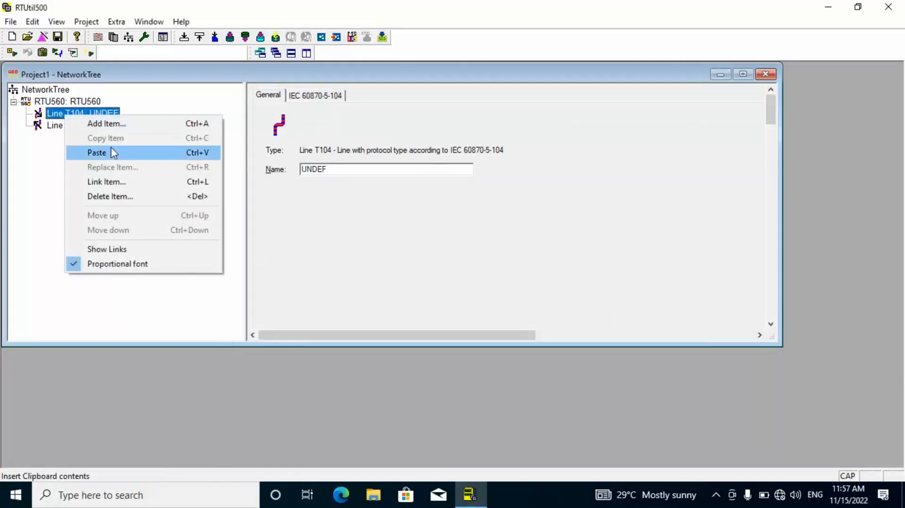
pyautogui.click(107, 125)
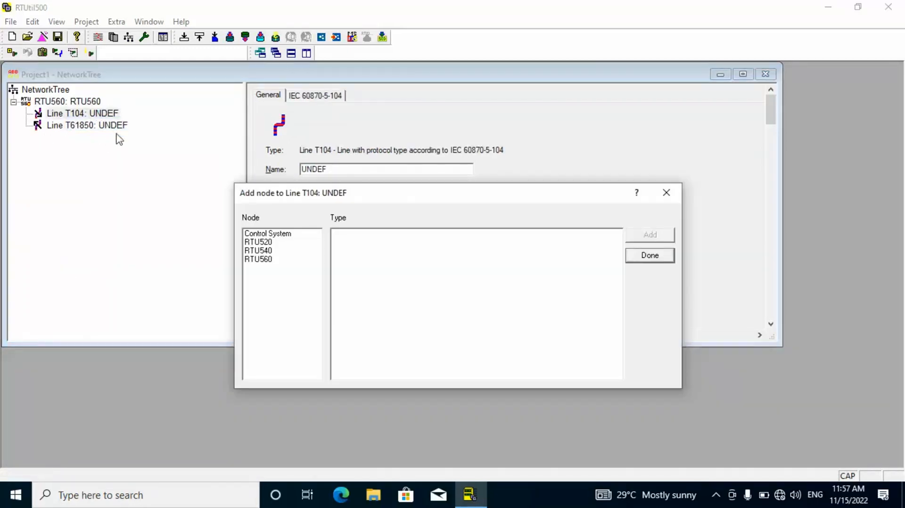
pyautogui.click(278, 233)
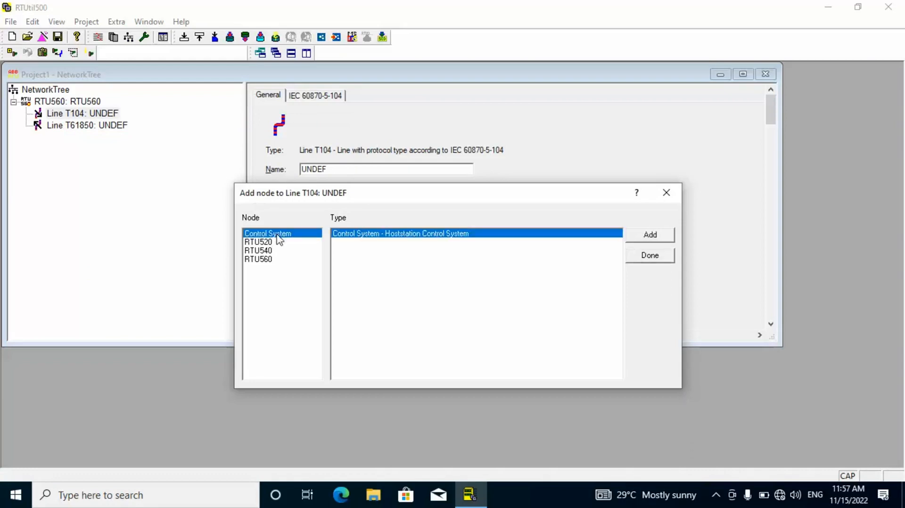
pyautogui.click(651, 235)
pyautogui.click(665, 192)
# - Add and link an IED node of type Substation IED to the T61850 line
pyautogui.rightClick(58, 138)
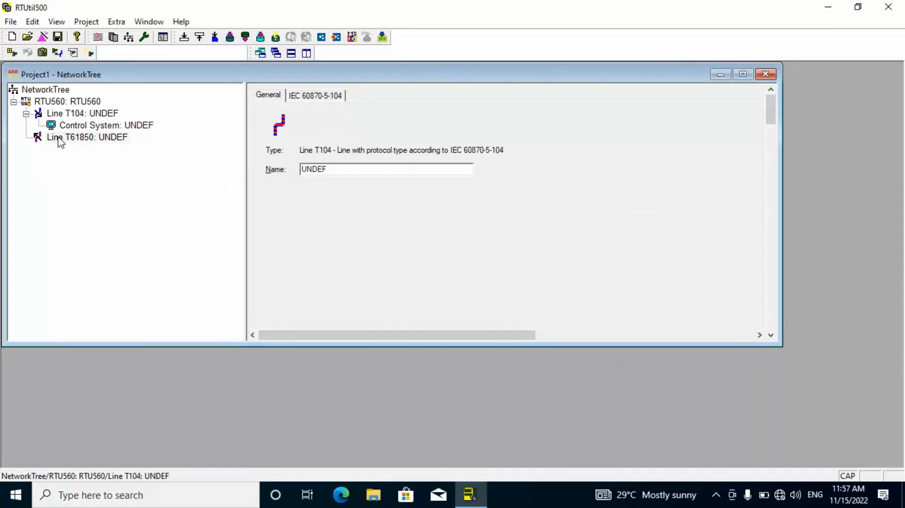
pyautogui.click(93, 146)
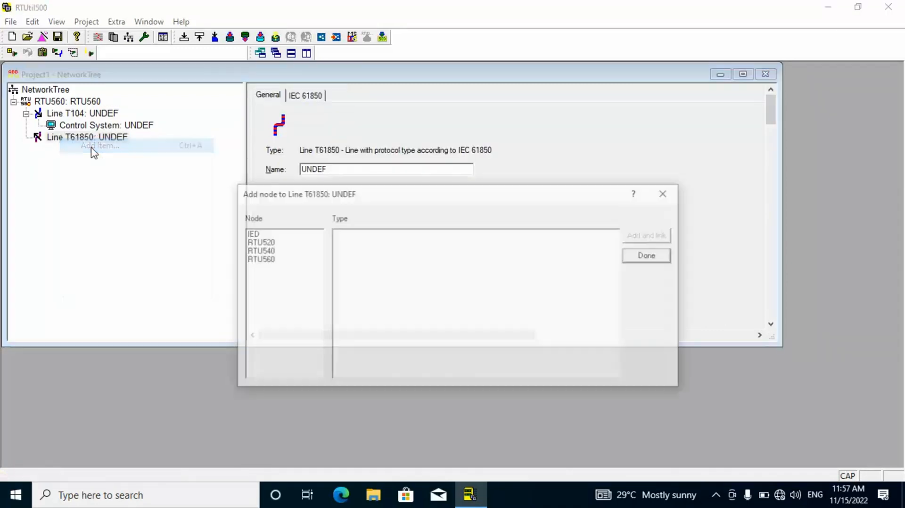
pyautogui.click(251, 233)
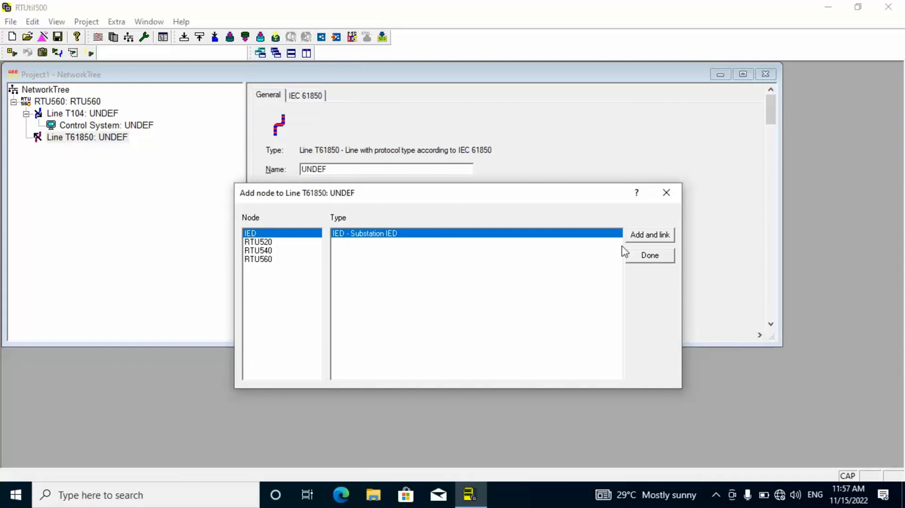
pyautogui.click(642, 234)
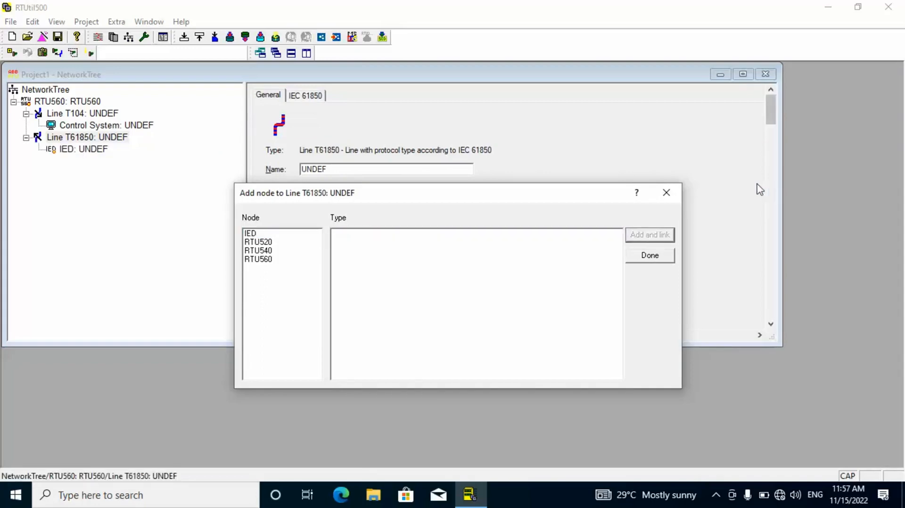
pyautogui.click(665, 192)
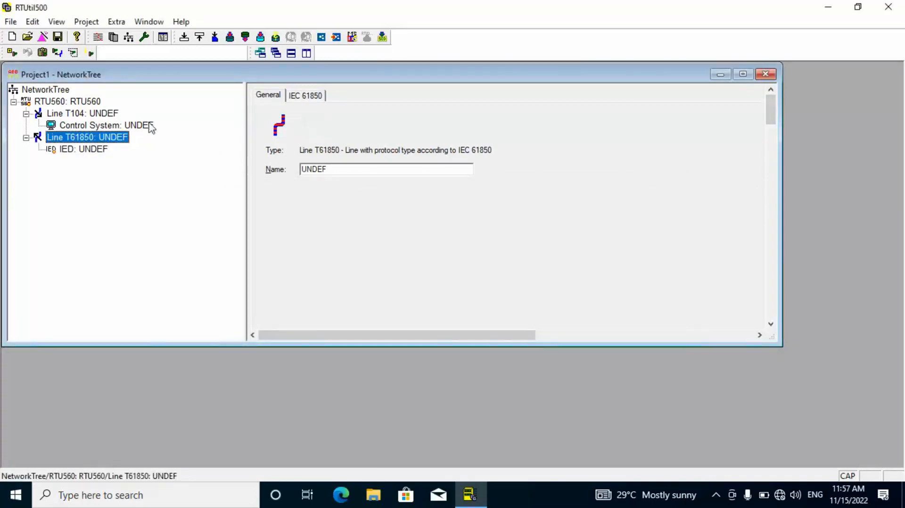
# - Rename the T104 line under the RTU560 station to LDC
pyautogui.click(105, 113)
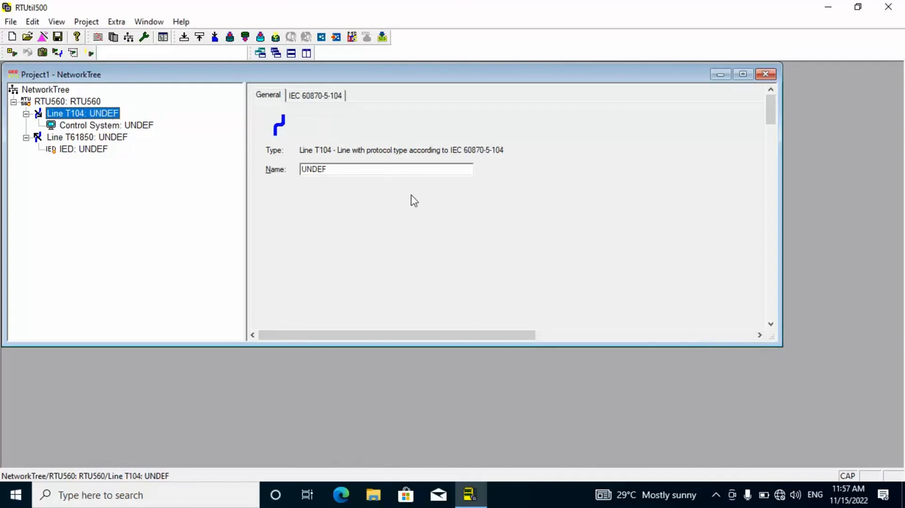
pyautogui.click(359, 171)
pyautogui.press('BackSpace')
pyautogui.press('BackSpace')
pyautogui.press('BackSpace')
pyautogui.press('BackSpace')
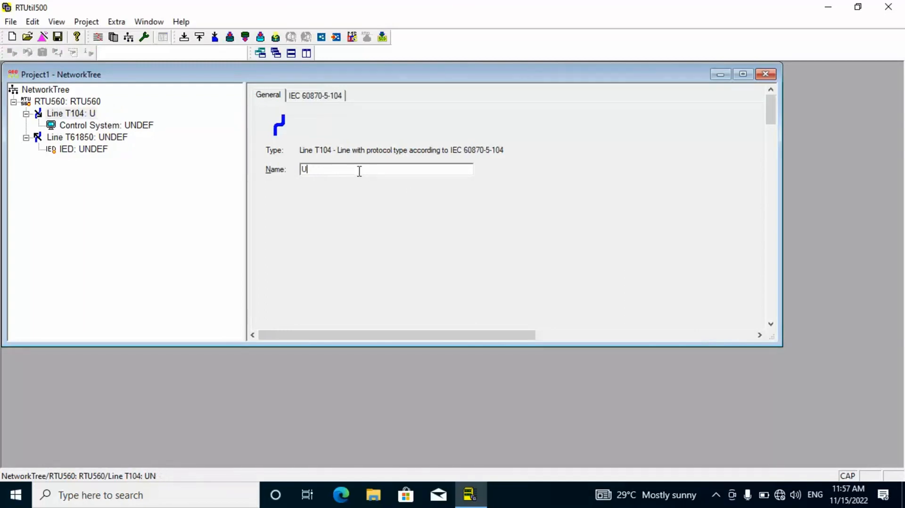
pyautogui.write('LDC')
pyautogui.click(213, 137)
pyautogui.press('Left')
pyautogui.press('Left')
pyautogui.press('Left')
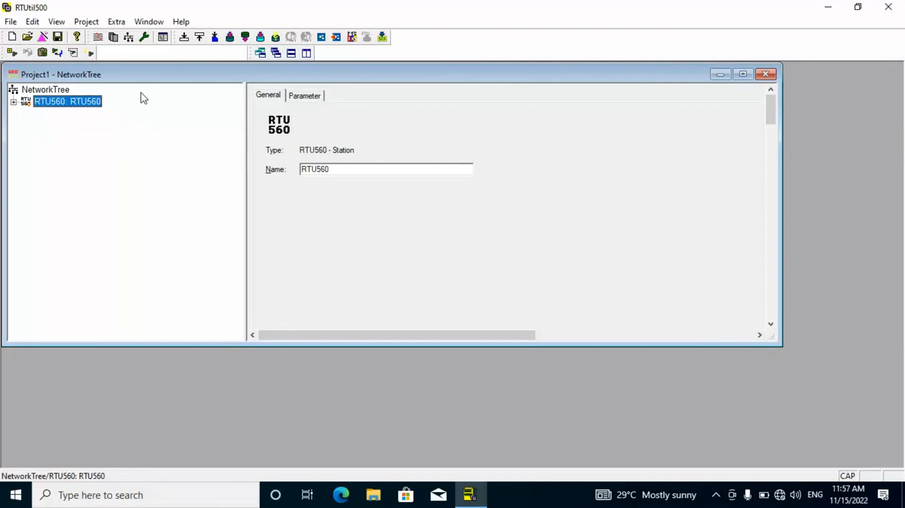
pyautogui.click(13, 102)
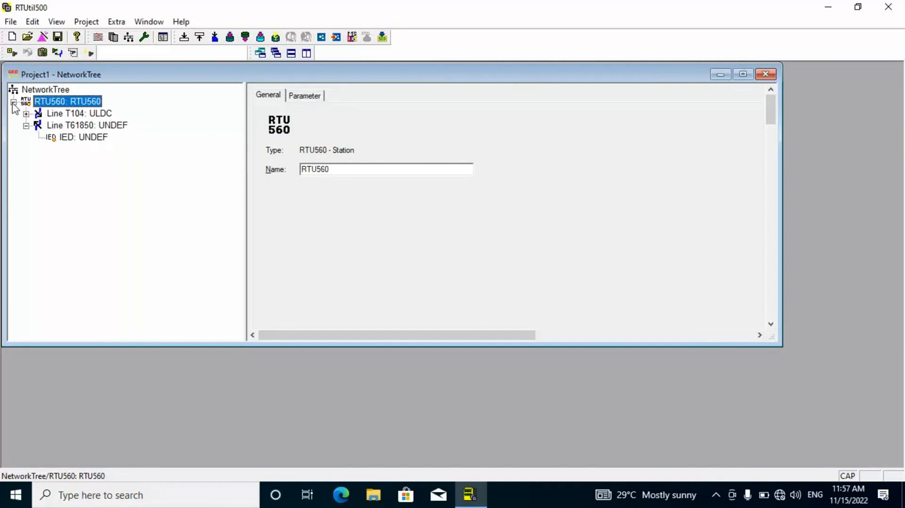
pyautogui.click(73, 116)
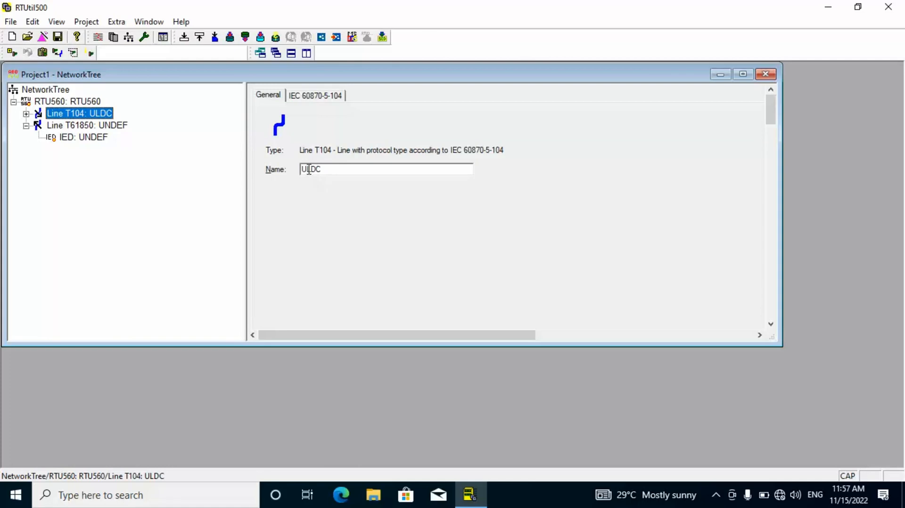
pyautogui.click(304, 170)
pyautogui.press('BackSpace')
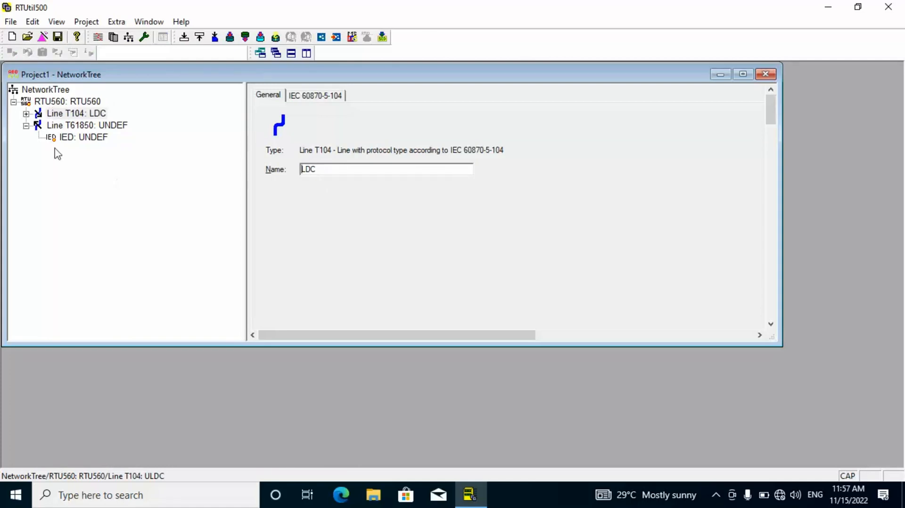
# - Rename the Control System node under the T104 line to SEIMENS
pyautogui.click(26, 114)
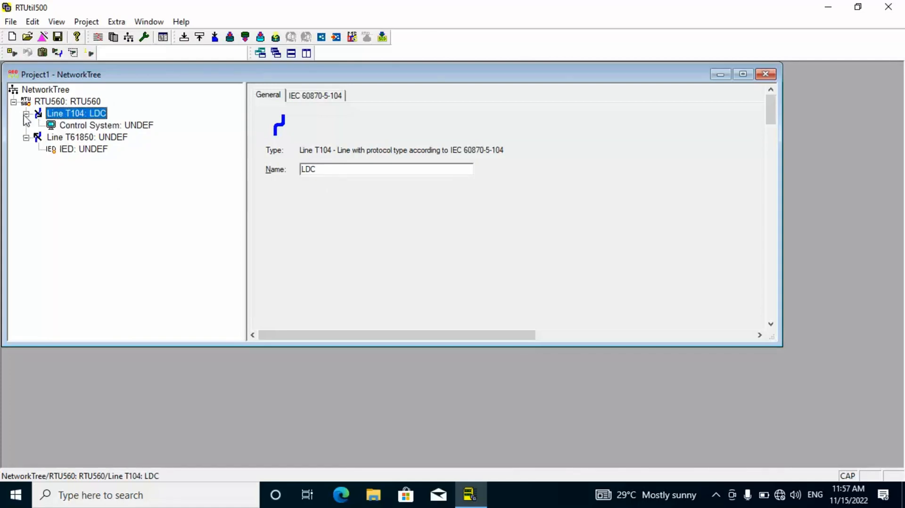
pyautogui.click(110, 126)
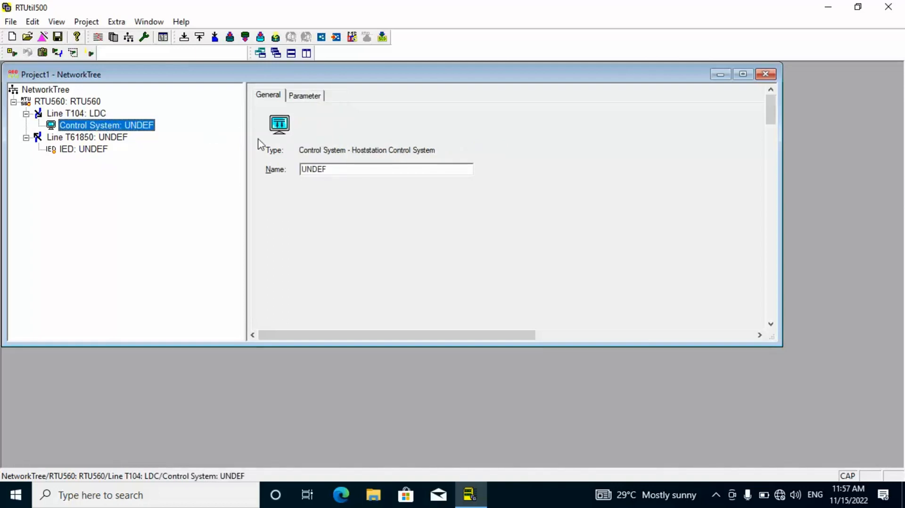
pyautogui.click(361, 172)
pyautogui.press('BackSpace')
pyautogui.press('BackSpace')
pyautogui.press('BackSpace')
pyautogui.press('BackSpace')
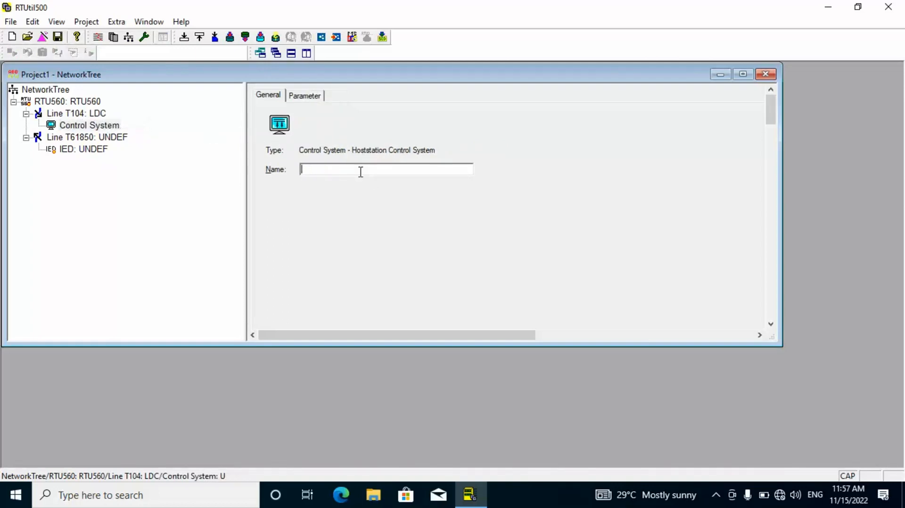
pyautogui.write('SEIMENS')
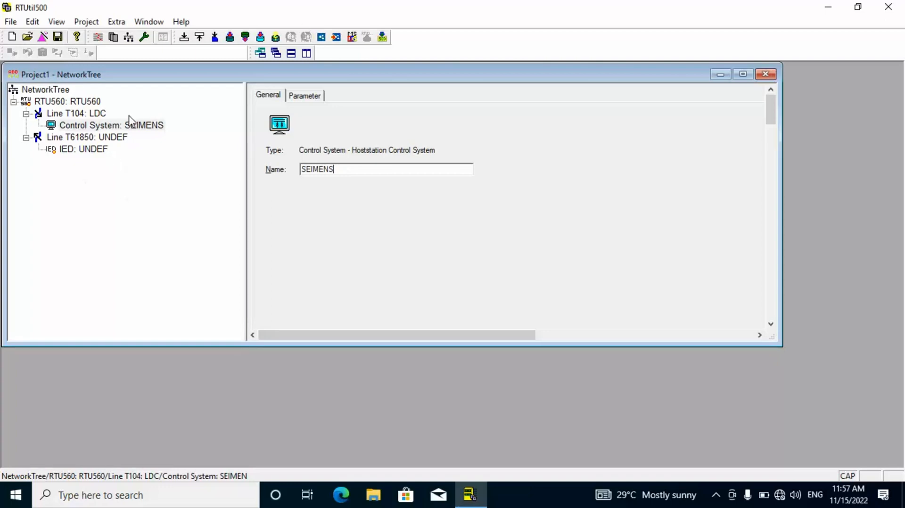
# - Add a second Host Activity line of type T104 (IEC 60870-5-104) to the RTU560 station
pyautogui.rightClick(57, 101)
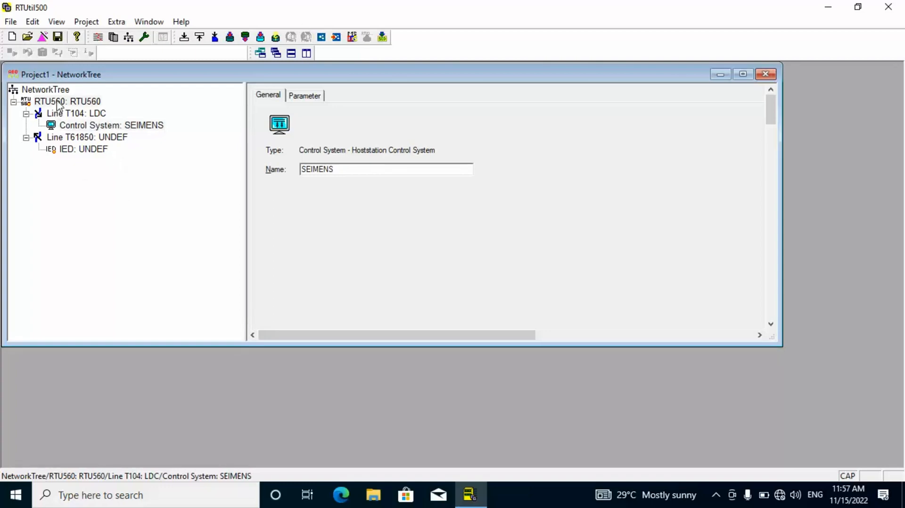
pyautogui.click(108, 111)
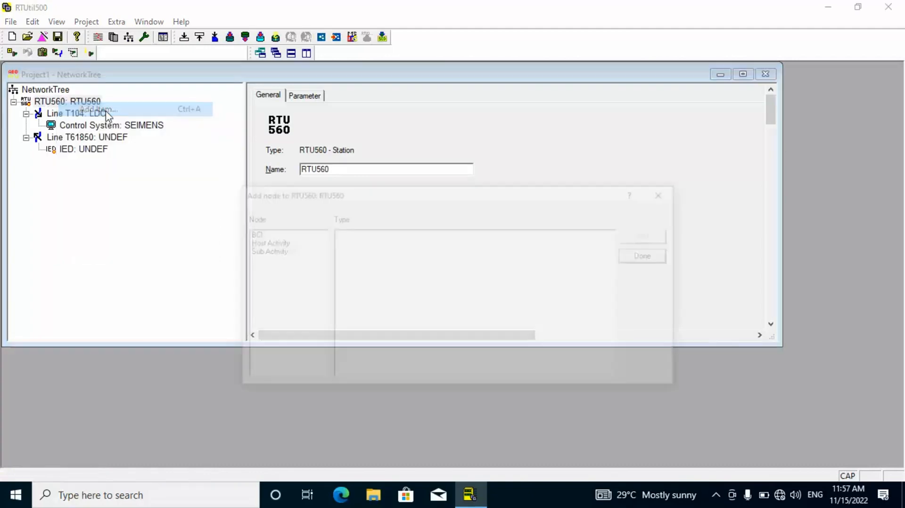
pyautogui.click(256, 242)
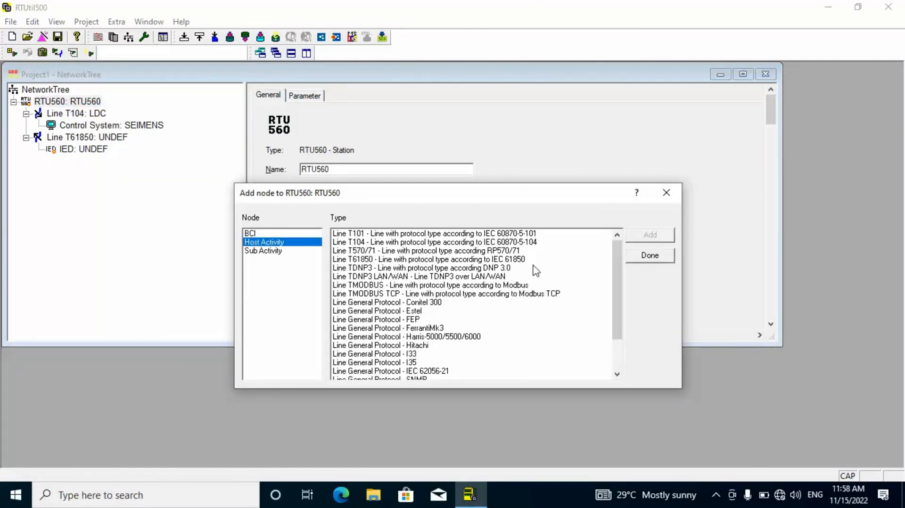
pyautogui.click(517, 243)
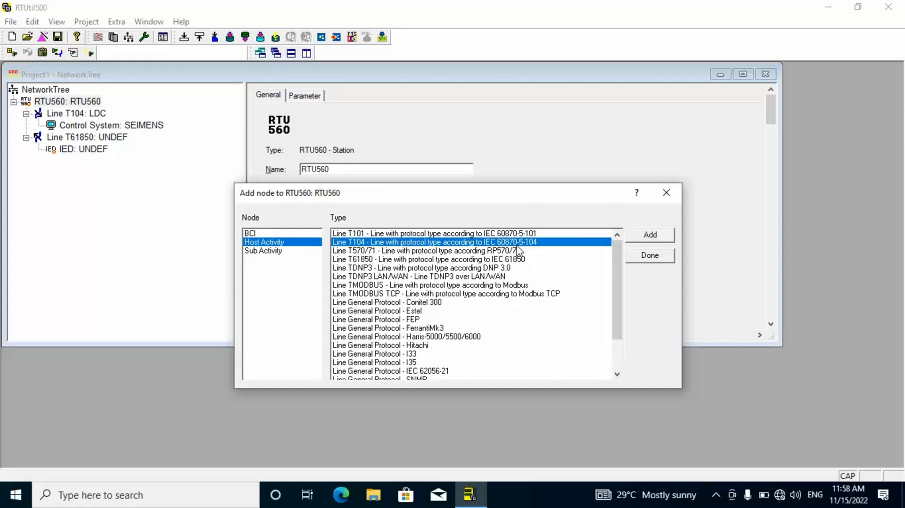
pyautogui.click(653, 236)
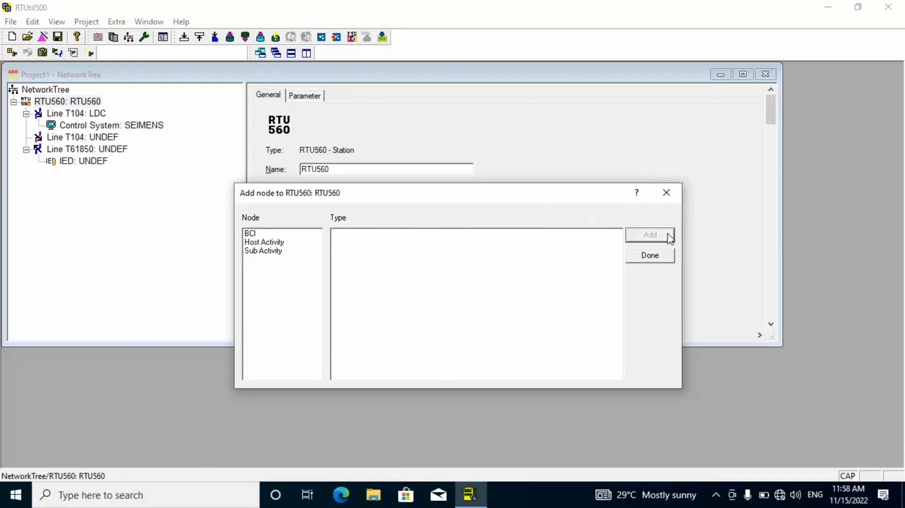
pyautogui.click(650, 255)
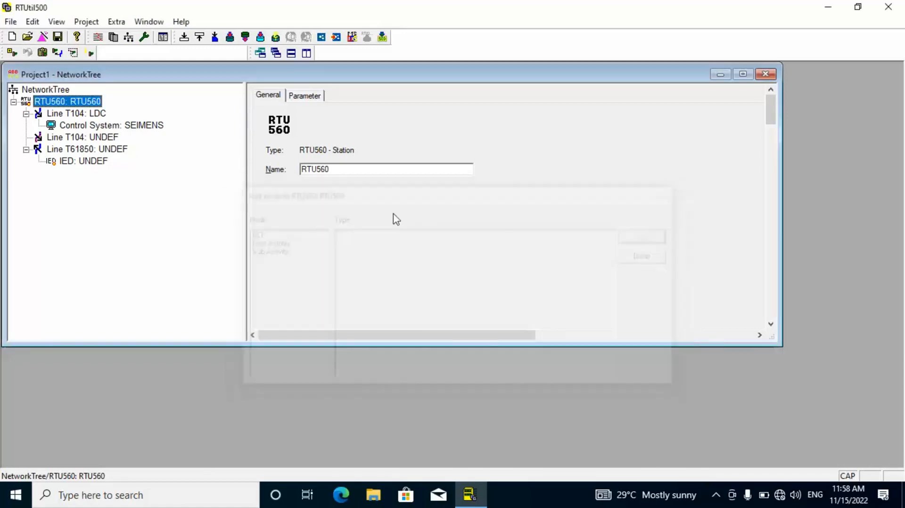
# - Rename the first T104 line, the one holding the SEIMENS control system, to LDC1
pyautogui.click(66, 136)
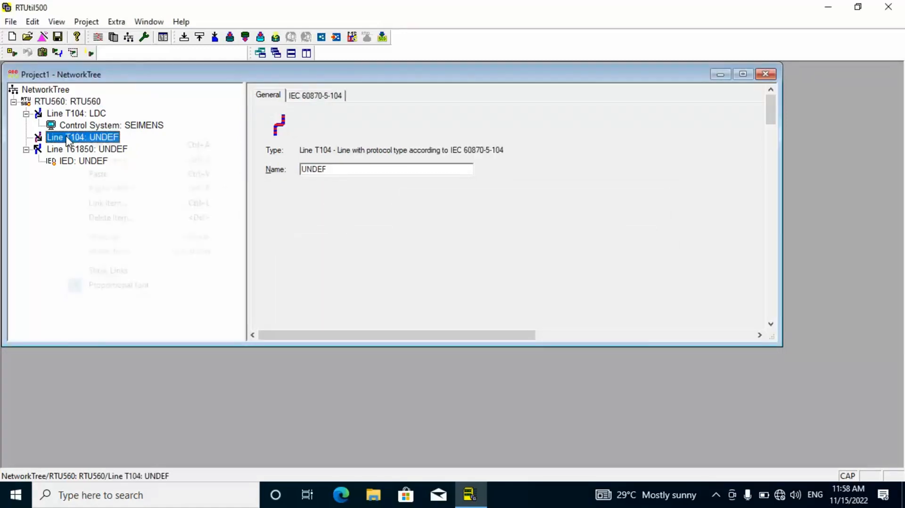
pyautogui.rightClick(66, 136)
pyautogui.click(90, 116)
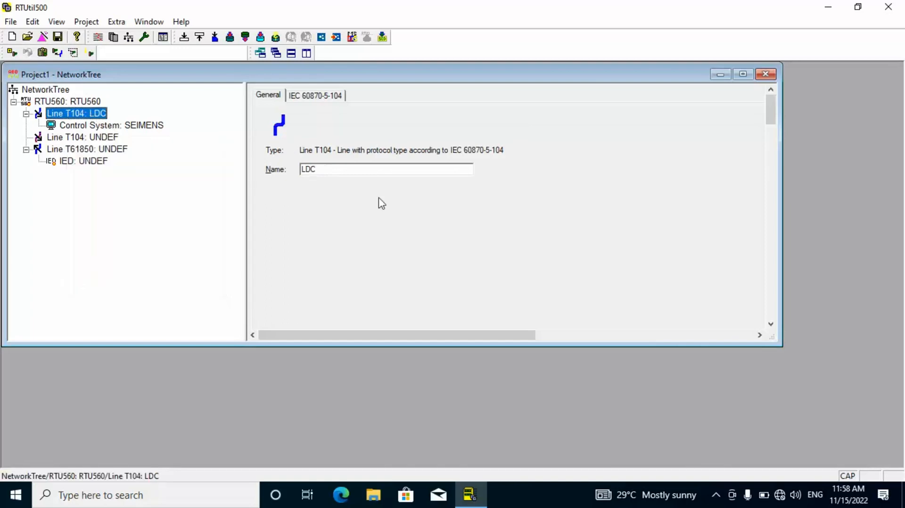
pyautogui.click(347, 169)
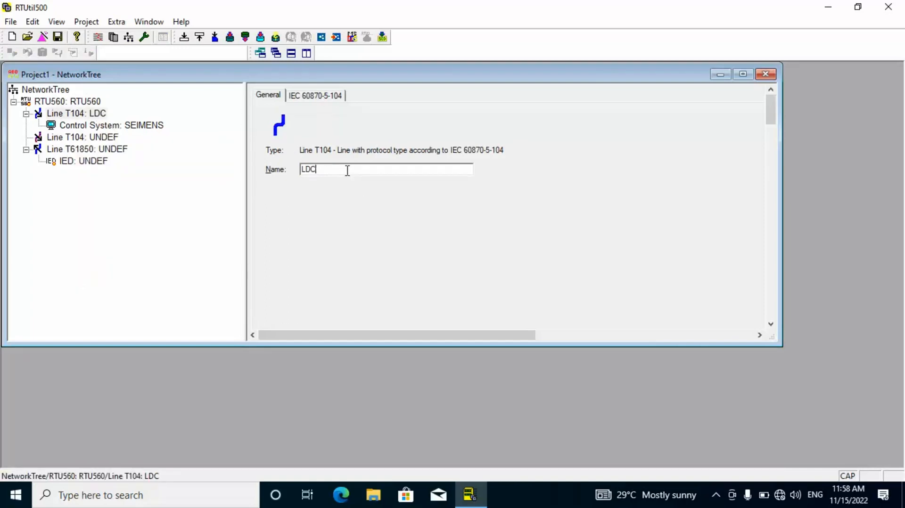
pyautogui.write('1')
# - Rename the newly added second T104 line to LDC2
pyautogui.click(92, 139)
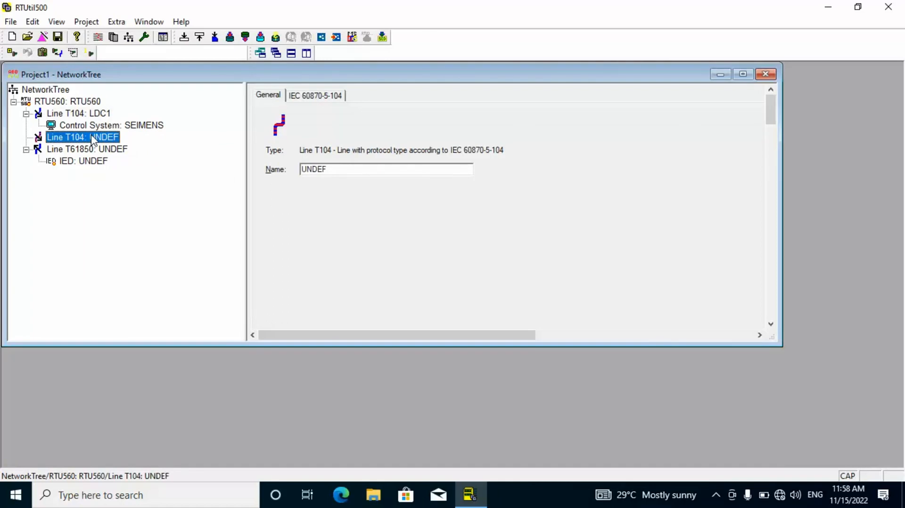
pyautogui.click(338, 172)
pyautogui.press('BackSpace')
pyautogui.press('BackSpace')
pyautogui.press('BackSpace')
pyautogui.press('BackSpace')
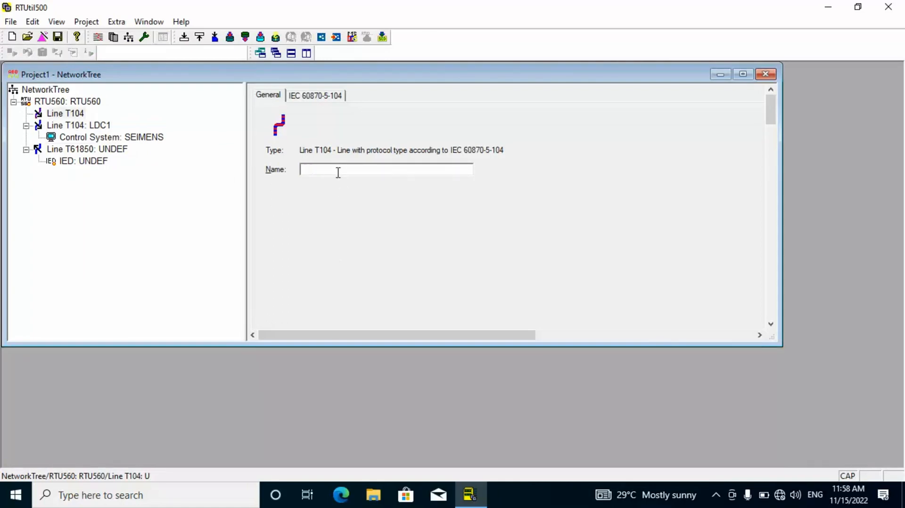
pyautogui.write('LDC2')
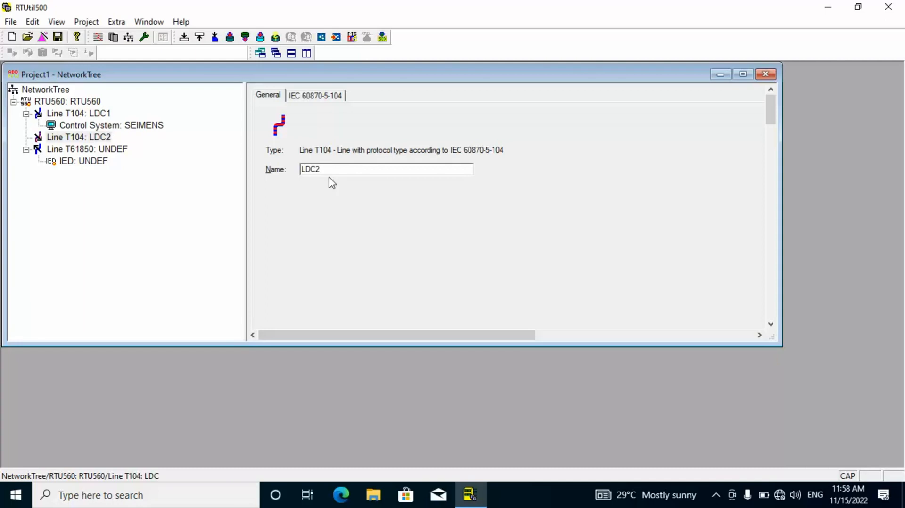
# - Add a Control System node (Hoststation Control System) to the LDC2 line
pyautogui.rightClick(74, 140)
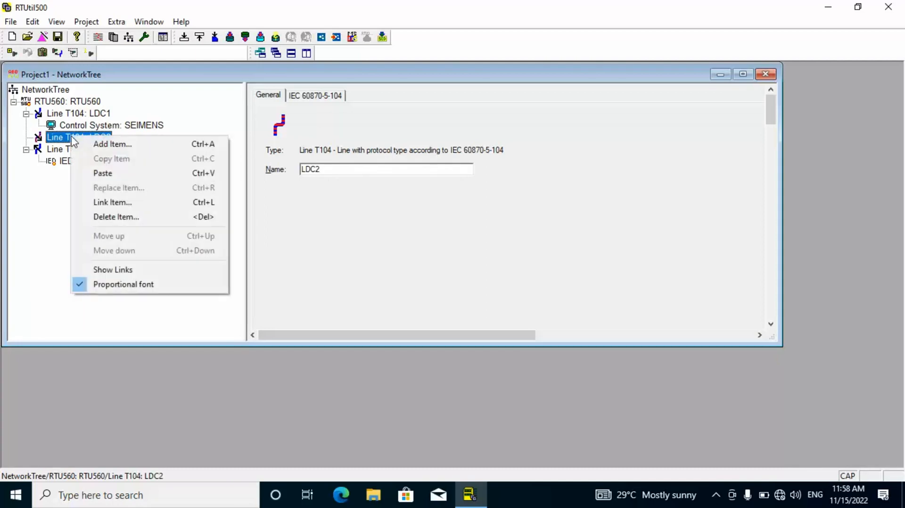
pyautogui.click(113, 144)
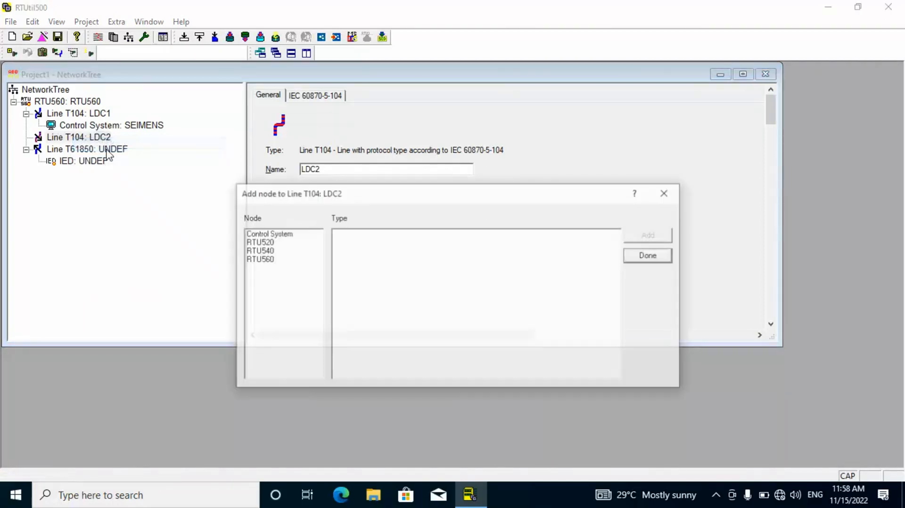
pyautogui.click(266, 234)
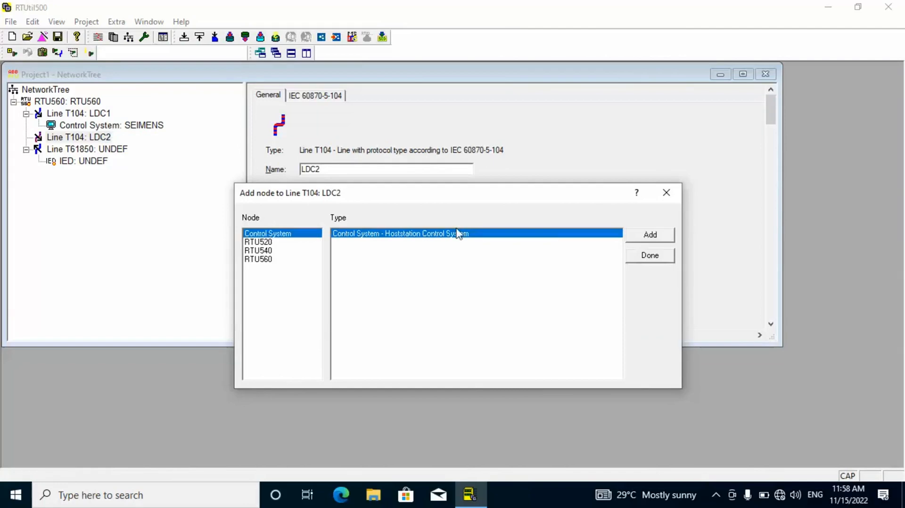
pyautogui.click(647, 239)
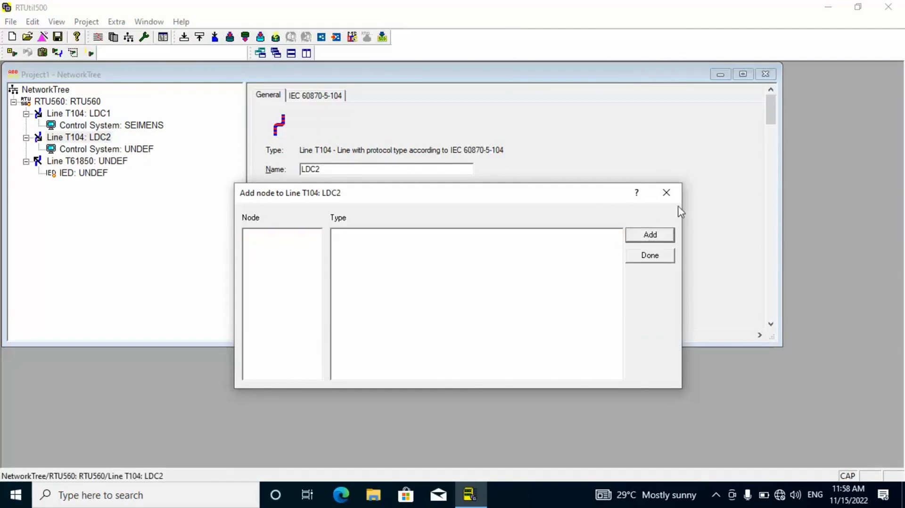
pyautogui.click(666, 192)
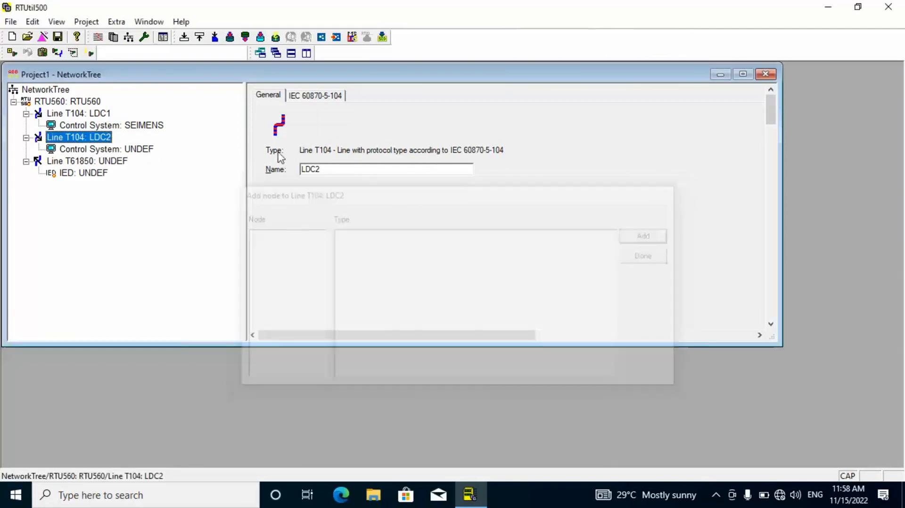
# - Rename the control system under the LDC2 line to NARI
pyautogui.doubleClick(98, 161)
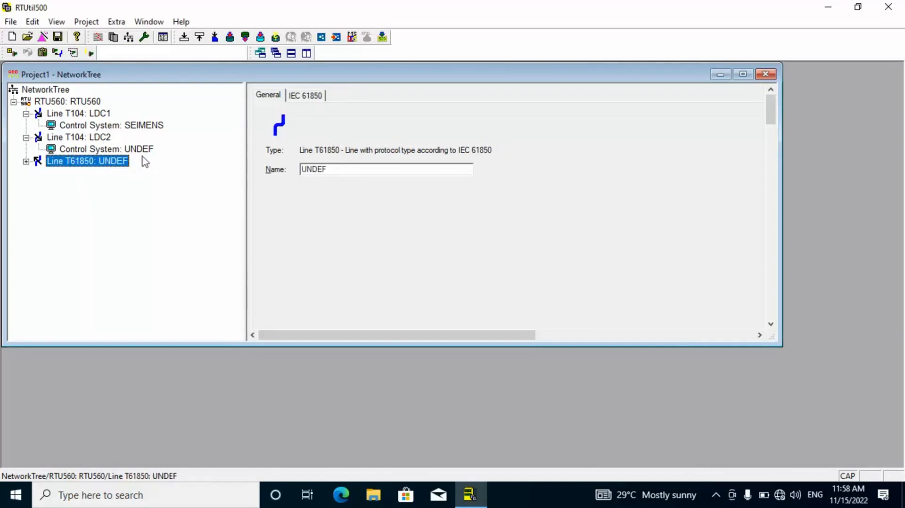
pyautogui.click(120, 152)
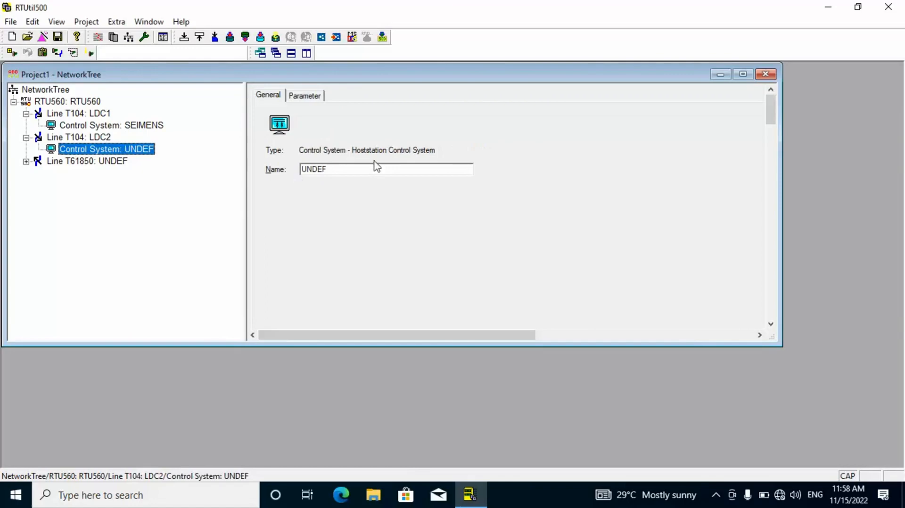
pyautogui.click(359, 168)
pyautogui.press('BackSpace')
pyautogui.press('BackSpace')
pyautogui.press('BackSpace')
pyautogui.press('BackSpace')
pyautogui.press('BackSpace')
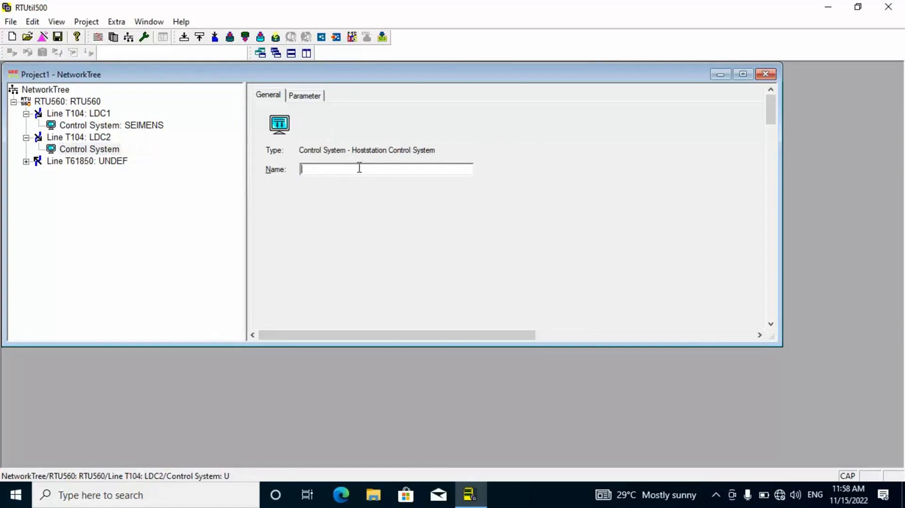
pyautogui.write('NAR')
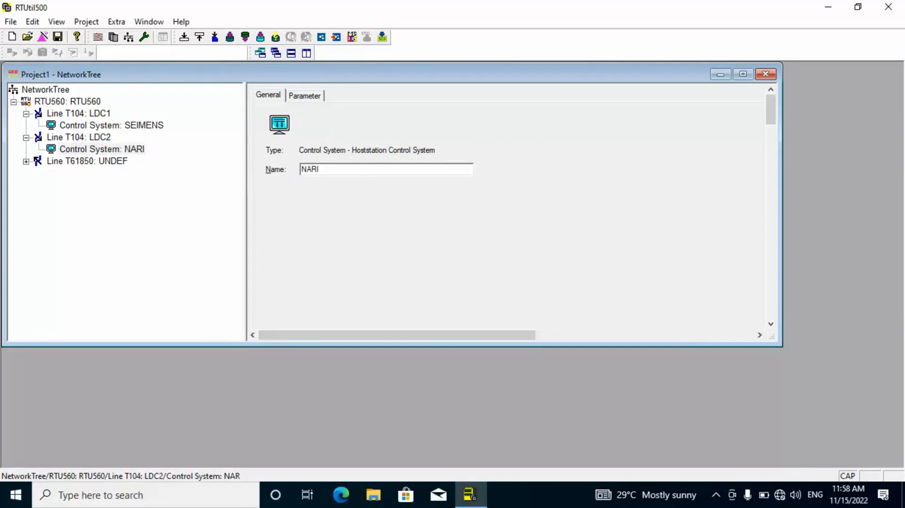
pyautogui.write('I')
pyautogui.press('Return')
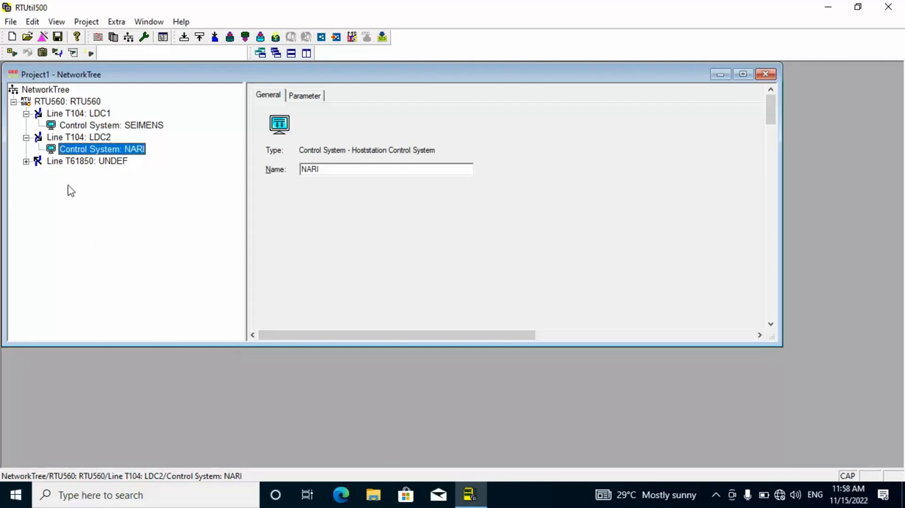
# - Rename the IED under the T61850 line to IEC61850
pyautogui.click(26, 162)
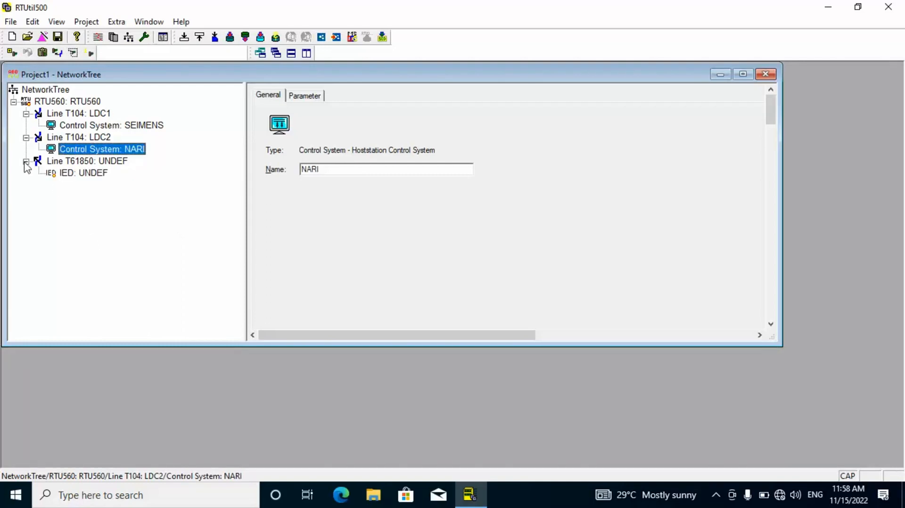
pyautogui.click(92, 174)
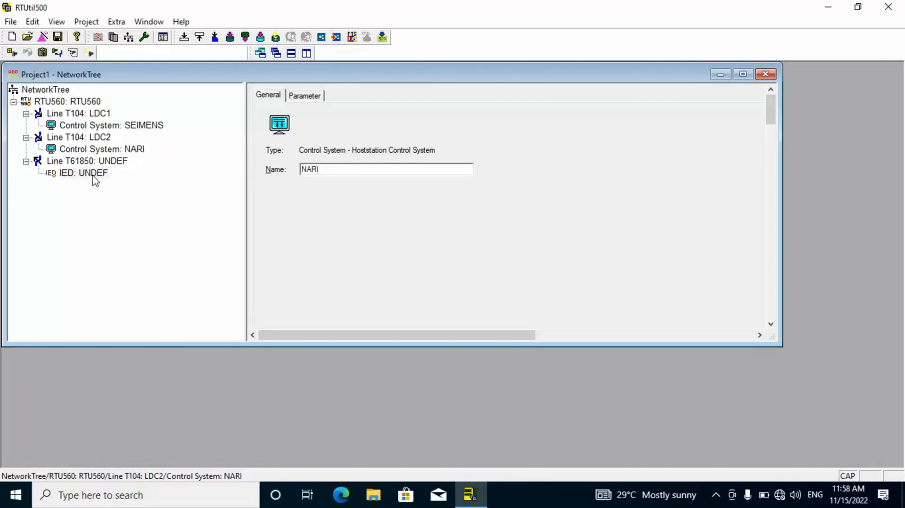
pyautogui.click(334, 170)
pyautogui.press('BackSpace')
pyautogui.press('BackSpace')
pyautogui.press('BackSpace')
pyautogui.press('BackSpace')
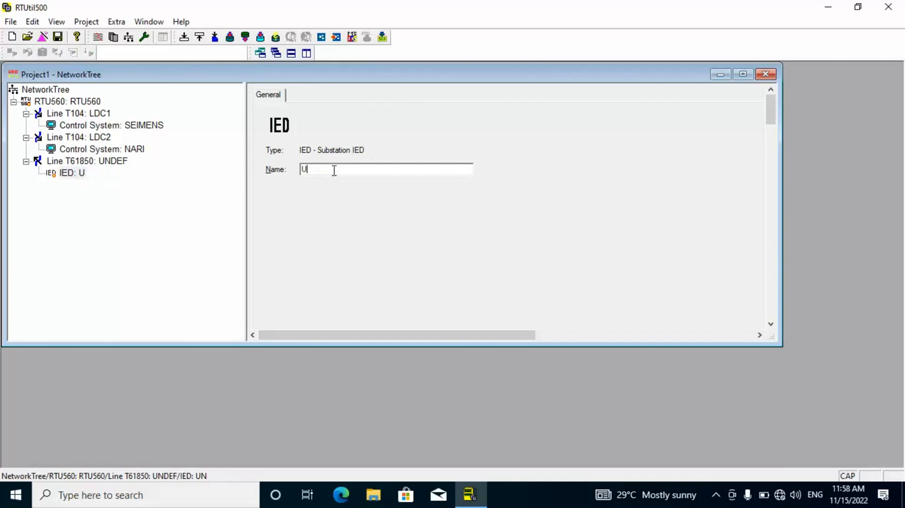
pyautogui.write('IEC61850')
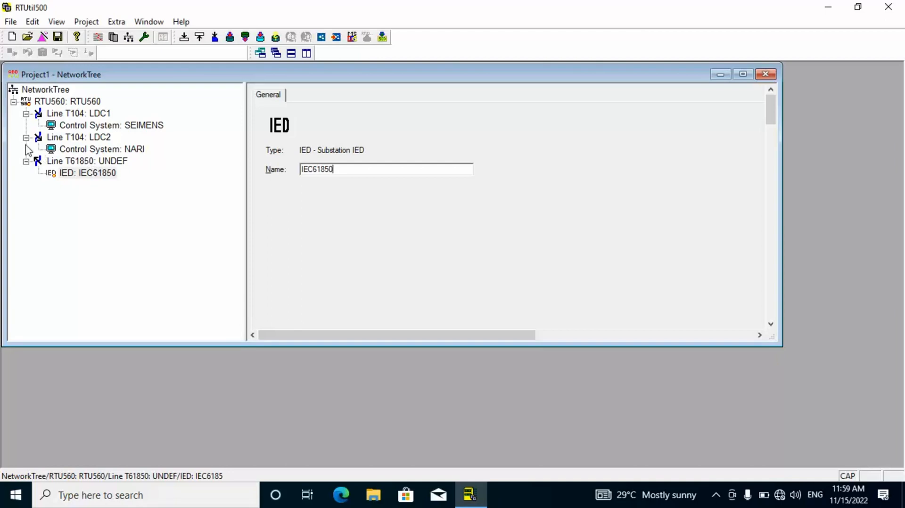
# - Replace the name of the IED under the T61850 line with AA1E1TR5A1
pyautogui.click(26, 161)
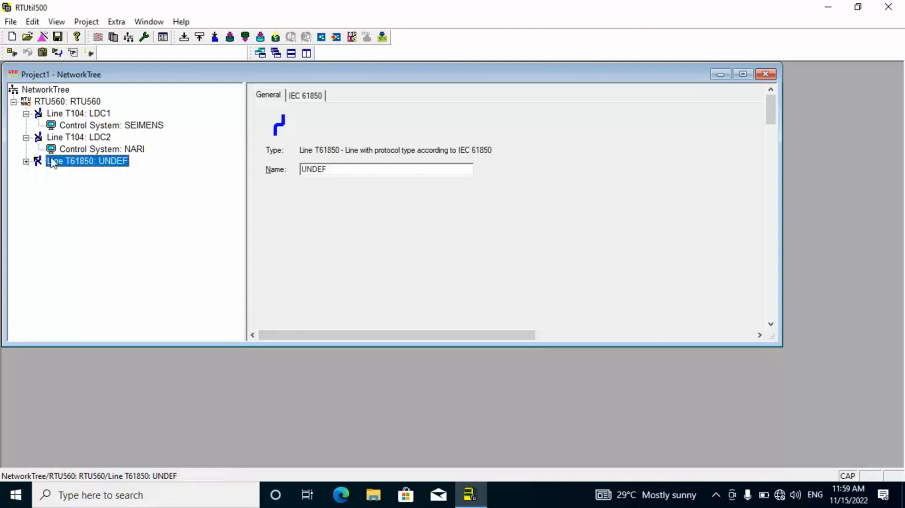
pyautogui.click(26, 161)
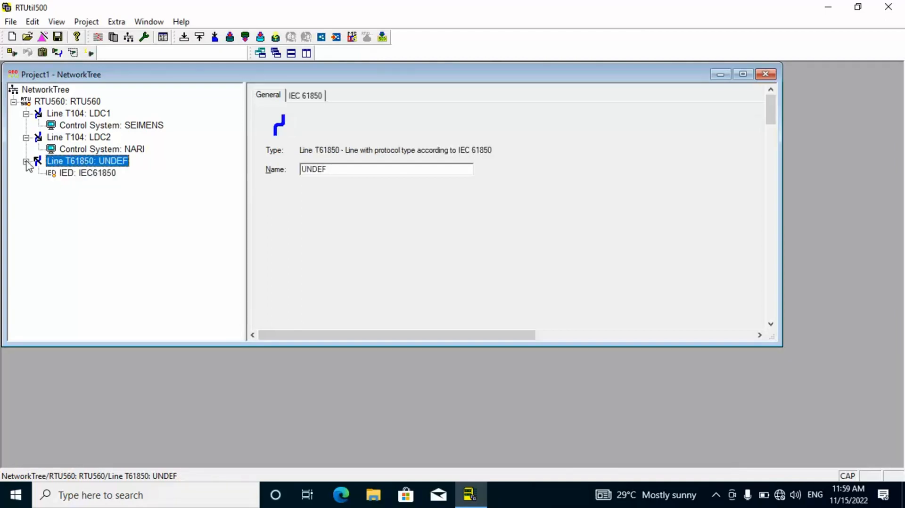
pyautogui.click(90, 174)
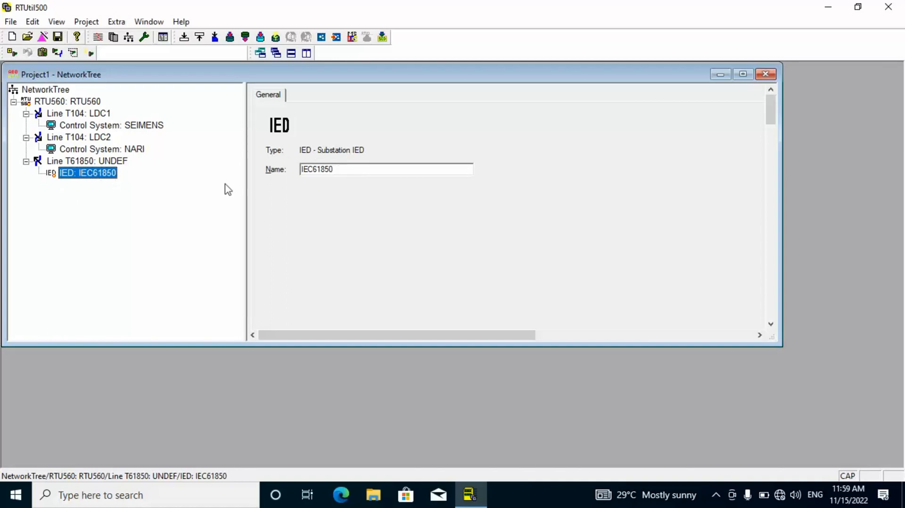
pyautogui.moveTo(341, 169); pyautogui.dragTo(302, 167)
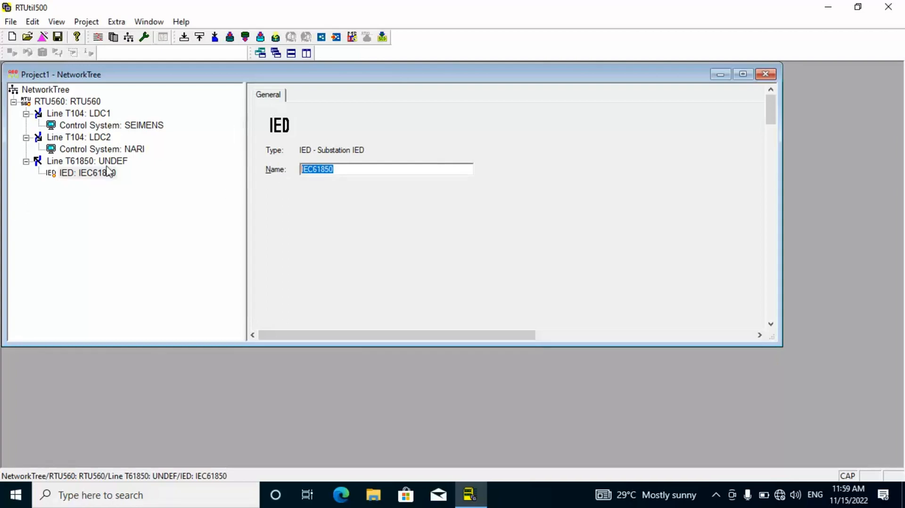
pyautogui.click(376, 174)
pyautogui.press('BackSpace')
pyautogui.press('BackSpace')
pyautogui.press('BackSpace')
pyautogui.press('BackSpace')
pyautogui.press('BackSpace')
pyautogui.press('BackSpace')
pyautogui.press('BackSpace')
pyautogui.press('BackSpace')
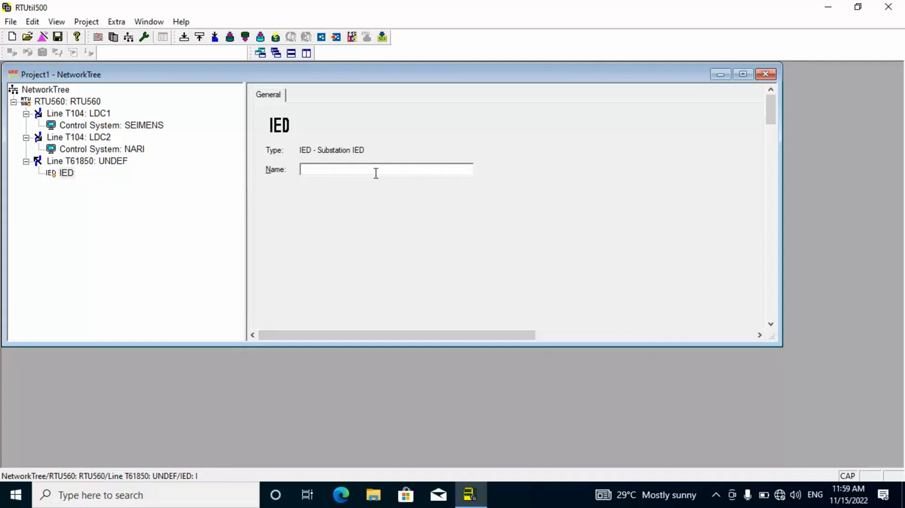
pyautogui.write('AA1E')
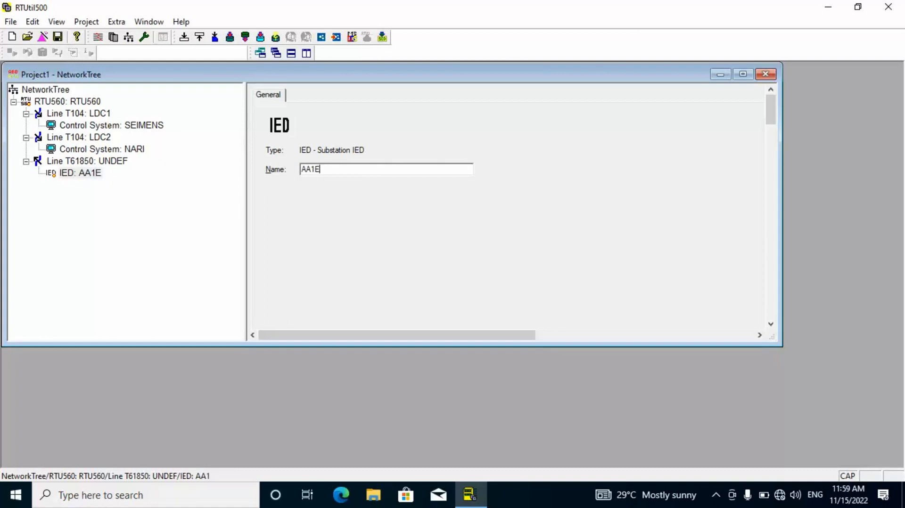
pyautogui.write('1TR5A1')
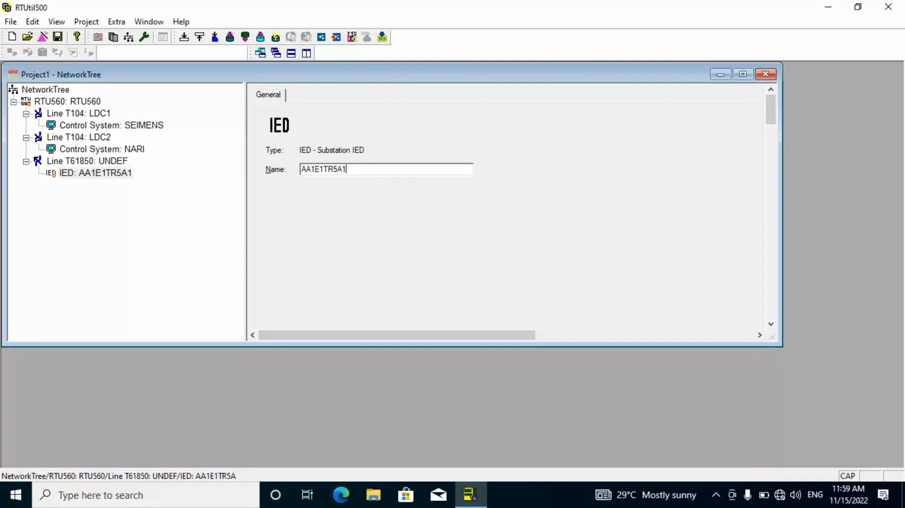
# - Rename the T61850 line to IEC61850 LINK
pyautogui.click(97, 161)
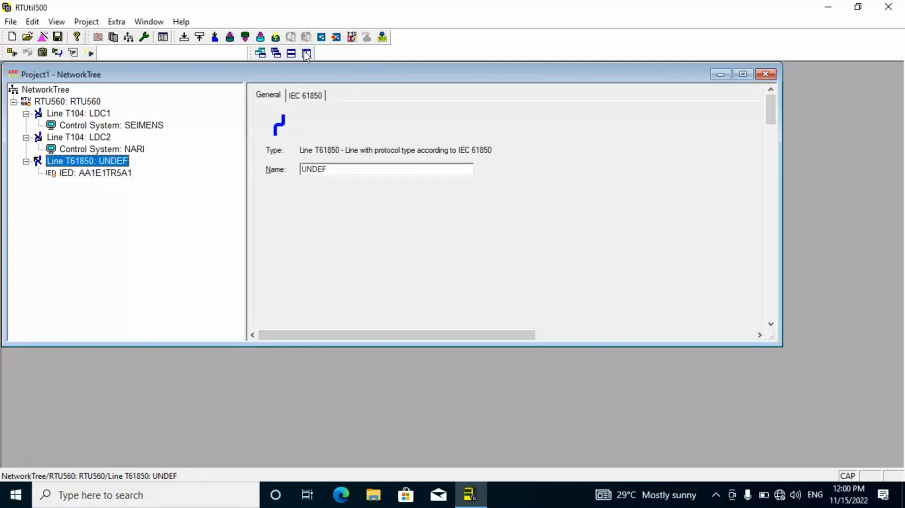
pyautogui.click(331, 169)
pyautogui.press('BackSpace')
pyautogui.press('BackSpace')
pyautogui.press('BackSpace')
pyautogui.press('BackSpace')
pyautogui.press('BackSpace')
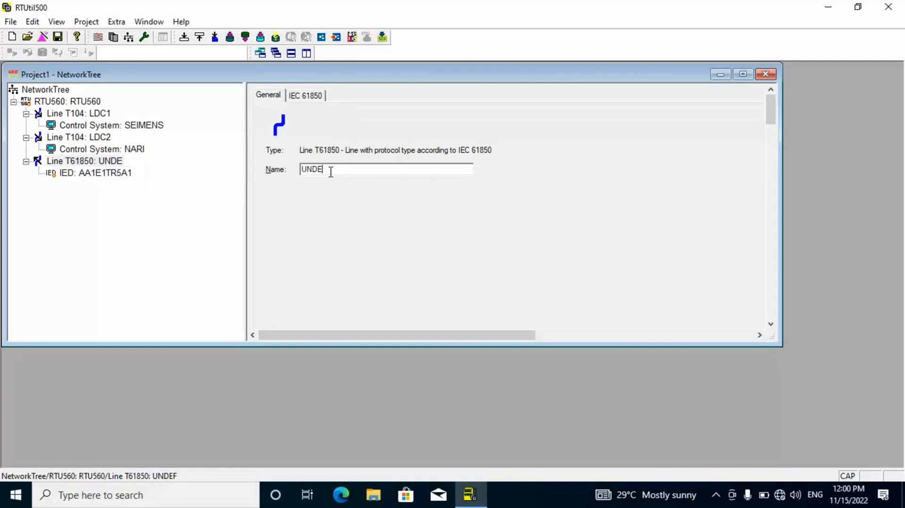
pyautogui.write('IE')
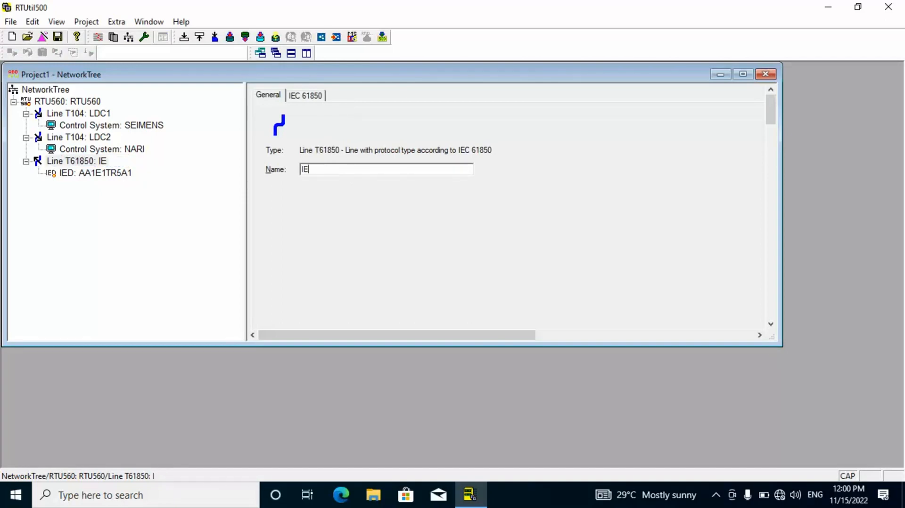
pyautogui.write('C6185')
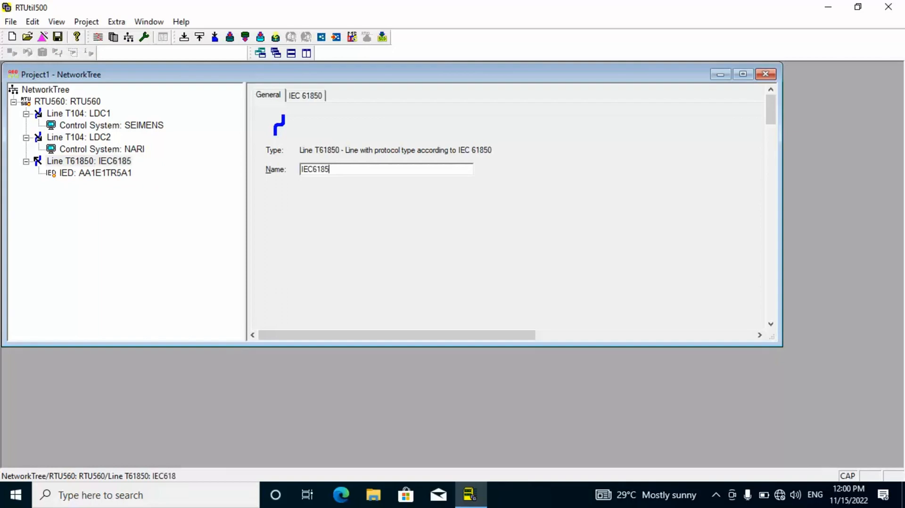
pyautogui.write('0 LINKJ')
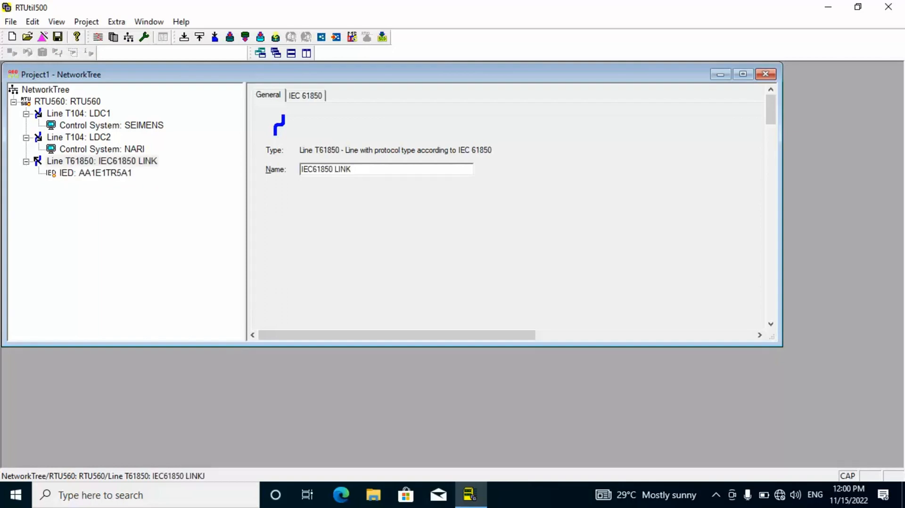
# - Set the IED name in the T61850 line's IEC 61850 parameters to Client10
pyautogui.click(300, 95)
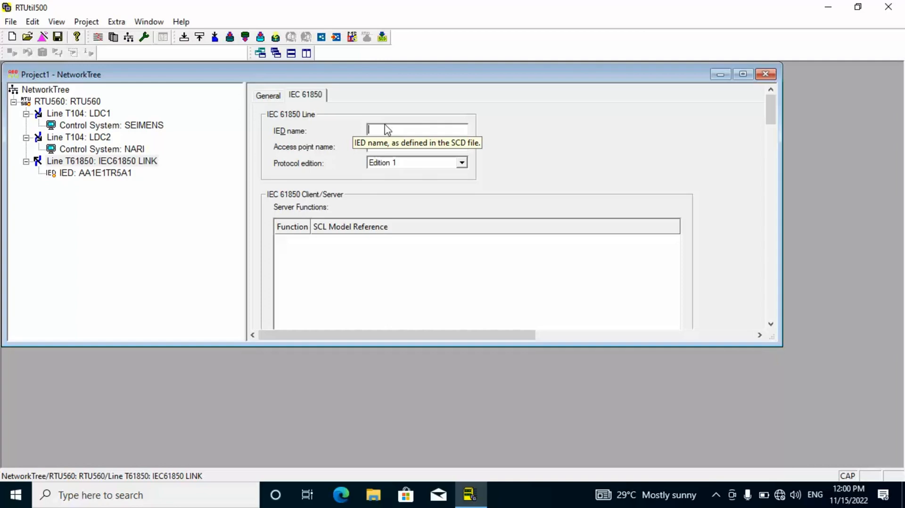
pyautogui.write('CL')
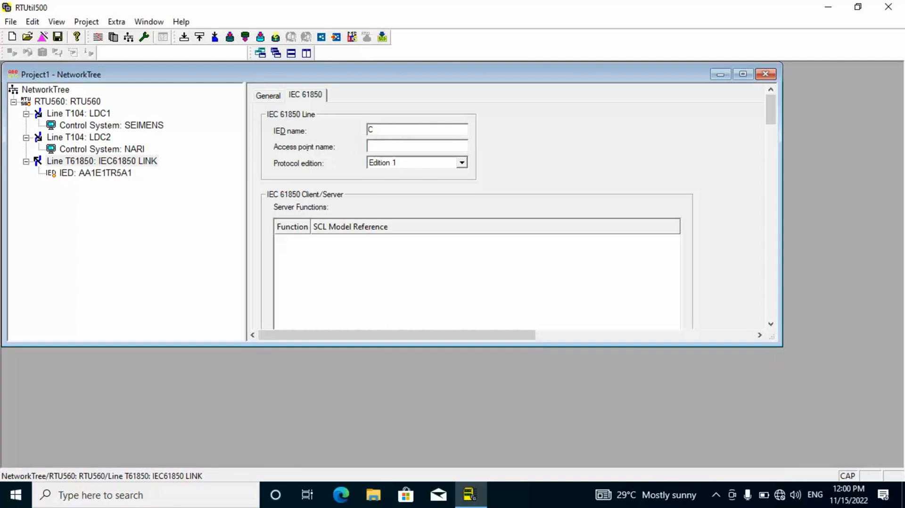
pyautogui.press('capslock')
pyautogui.write('7')
pyautogui.press('BackSpace')
pyautogui.write('10')
# - Set the access point name of the T61850 line to S1
pyautogui.click(377, 146)
pyautogui.write('ss')
pyautogui.press('BackSpace')
pyautogui.press('BackSpace')
pyautogui.press('capslock')
pyautogui.write('S1')
pyautogui.press('BackSpace')
pyautogui.press('capslock')
pyautogui.write('1')
pyautogui.moveTo(399, 129); pyautogui.dragTo(362, 132)
pyautogui.click(57, 241)
# - Collapse the two T104 lines in the network tree, and switch to the hardware tree with the RTU560 station expanded
pyautogui.click(26, 161)
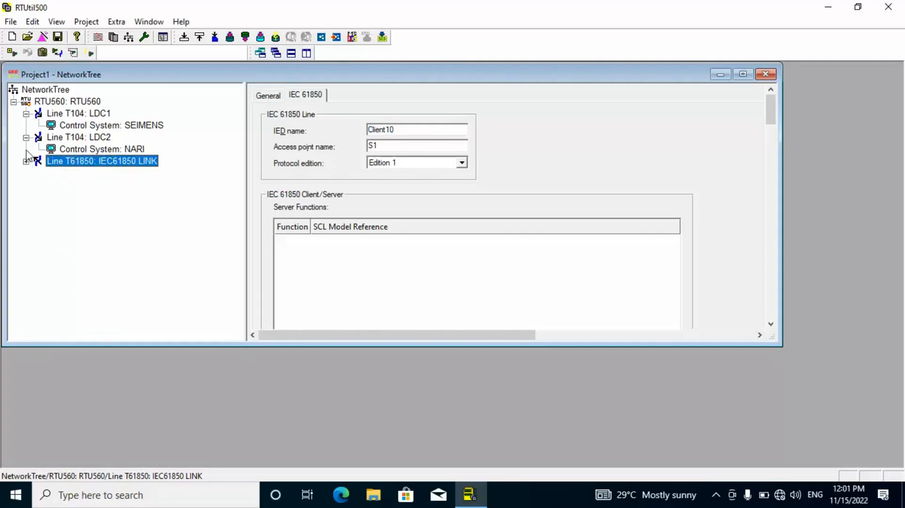
pyautogui.click(26, 137)
pyautogui.click(26, 113)
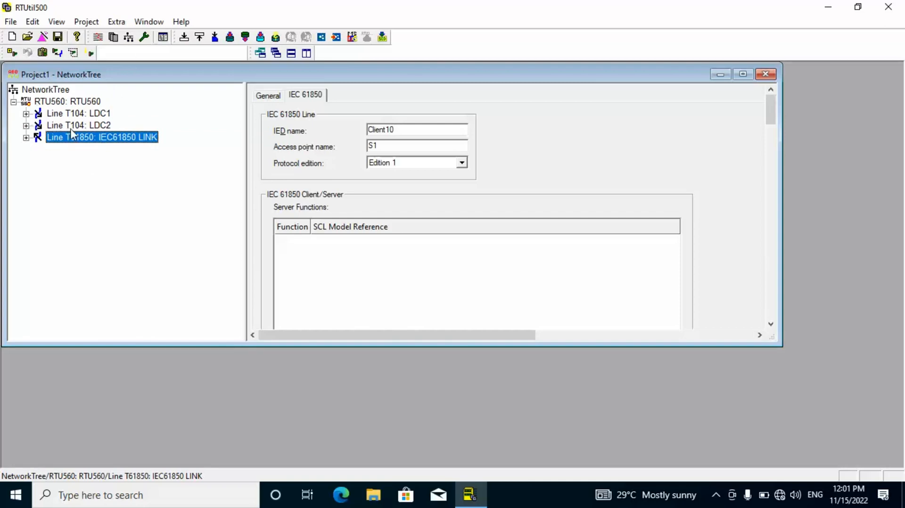
pyautogui.click(25, 137)
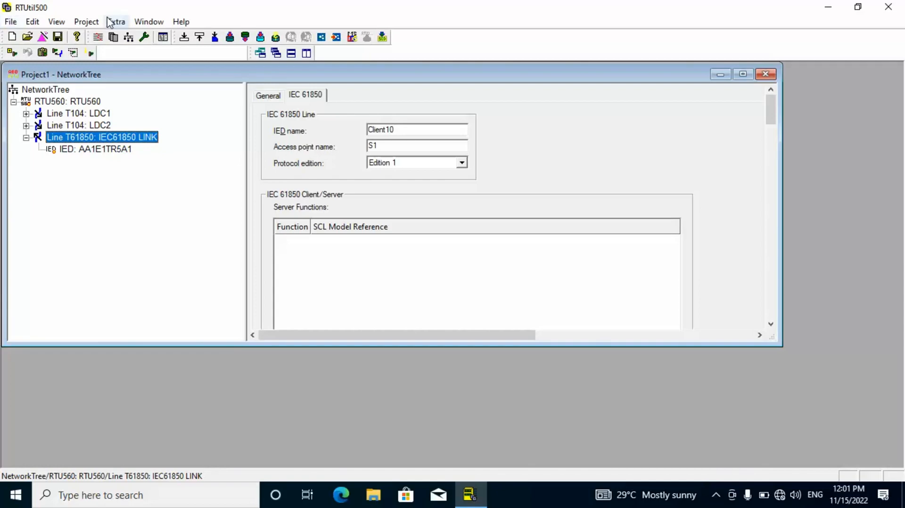
pyautogui.click(114, 38)
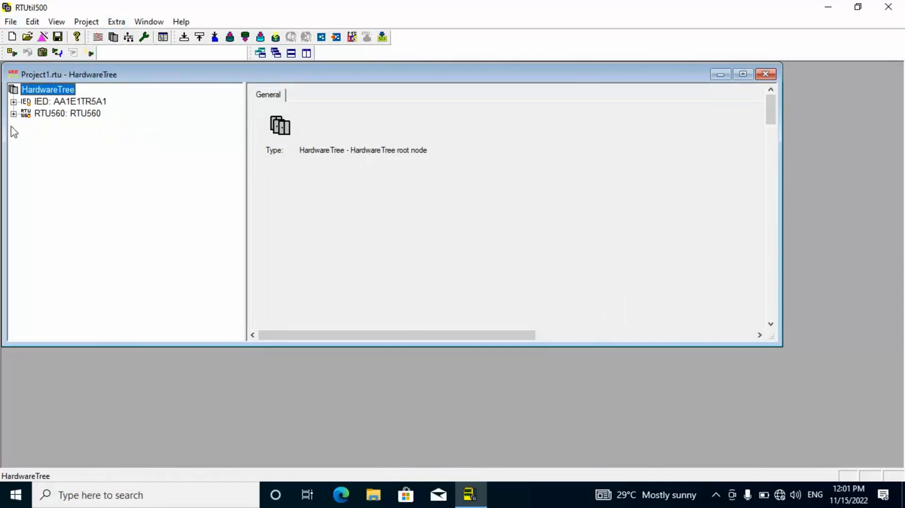
pyautogui.click(13, 114)
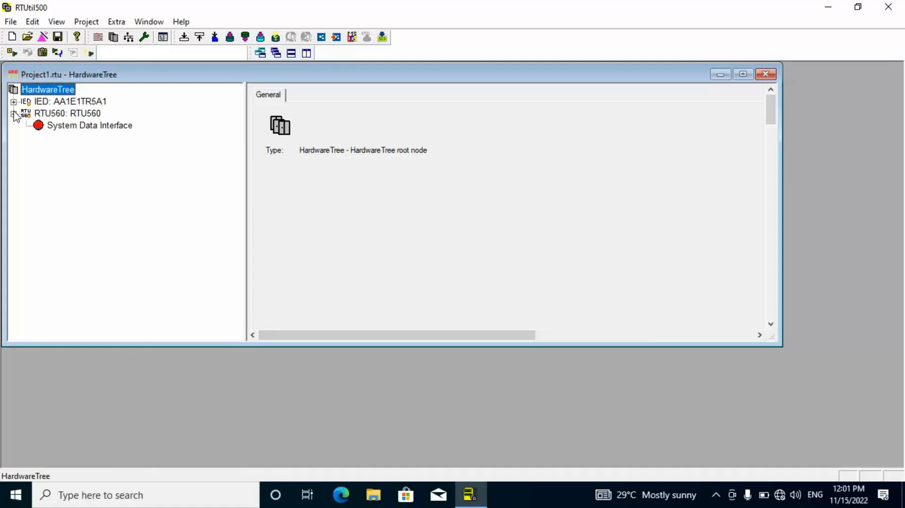
# - Add a 23SR20 swing frame cabinet (up to 6 19 inch subracks) to the RTU560 station in the hardware tree
pyautogui.click(69, 115)
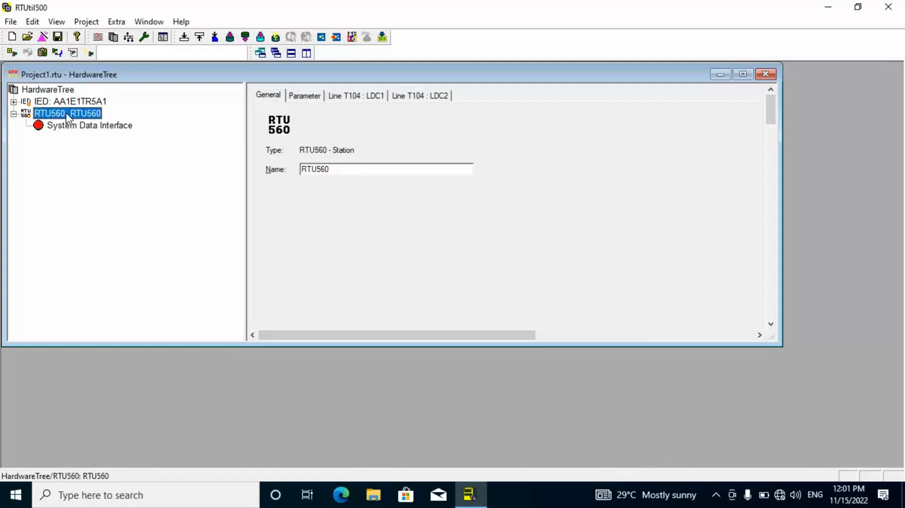
pyautogui.rightClick(69, 118)
pyautogui.click(95, 122)
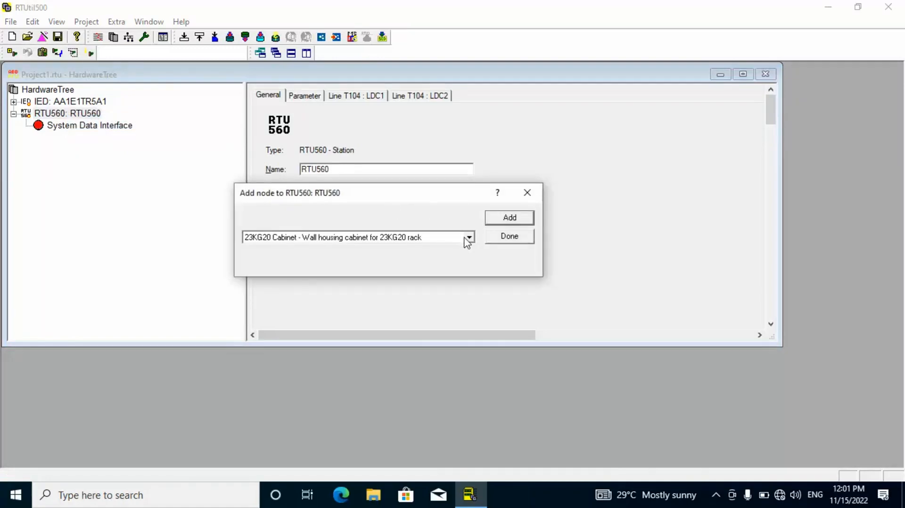
pyautogui.click(465, 237)
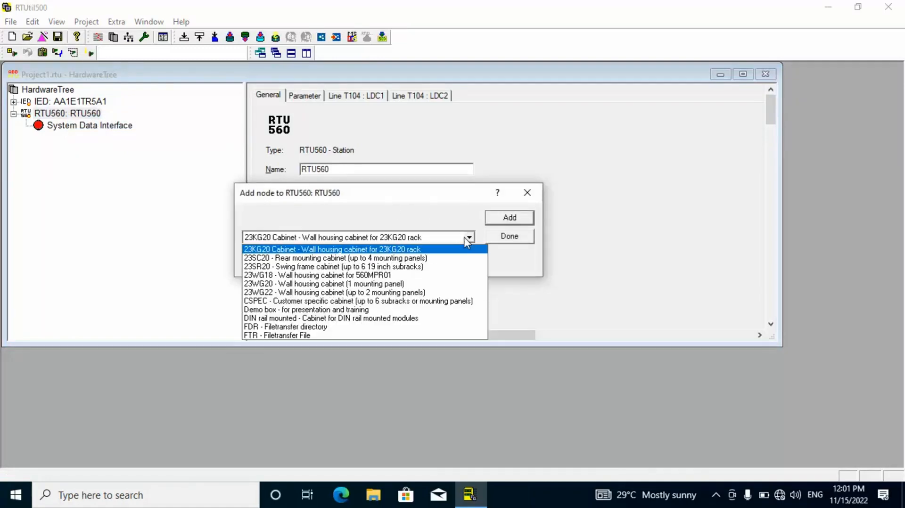
pyautogui.click(318, 267)
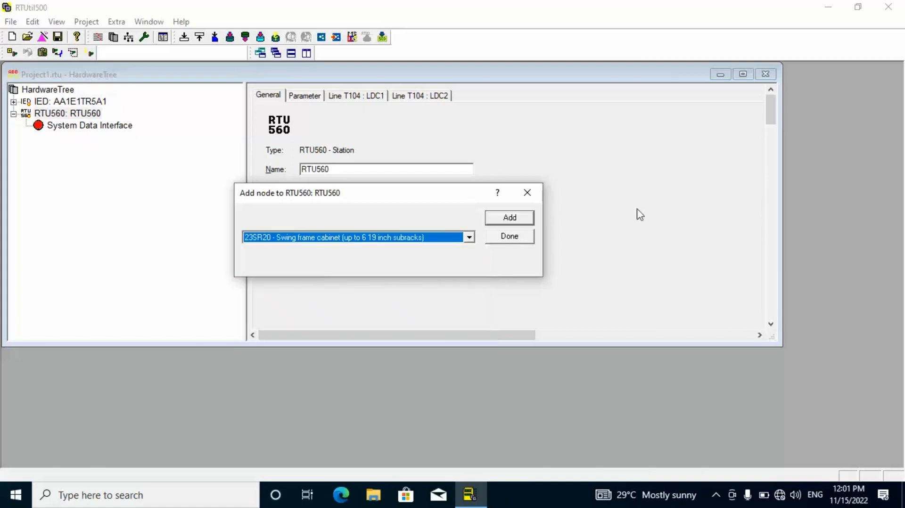
pyautogui.click(509, 218)
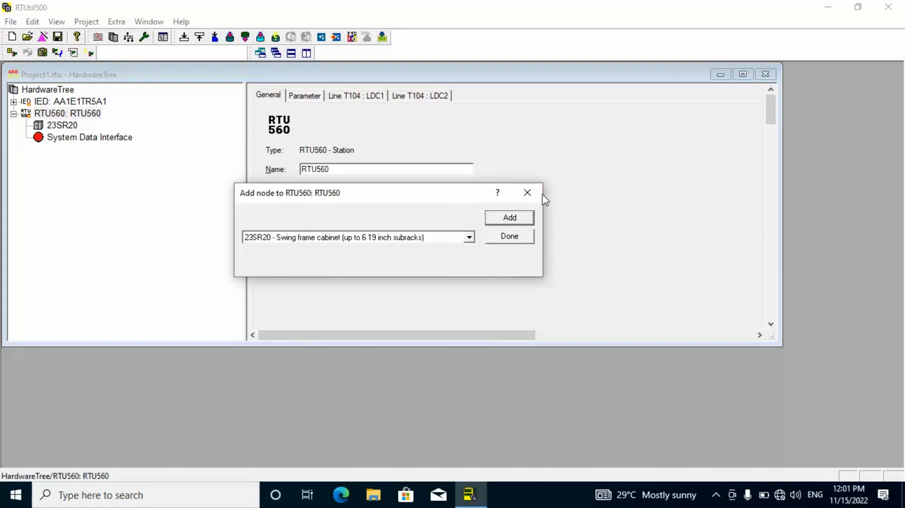
pyautogui.click(527, 192)
# - Add a 560SFR02A 19 inch I/O rack (compact RTU560 with BCU05) to the 23SR20 cabinet as Rack 0
pyautogui.rightClick(48, 126)
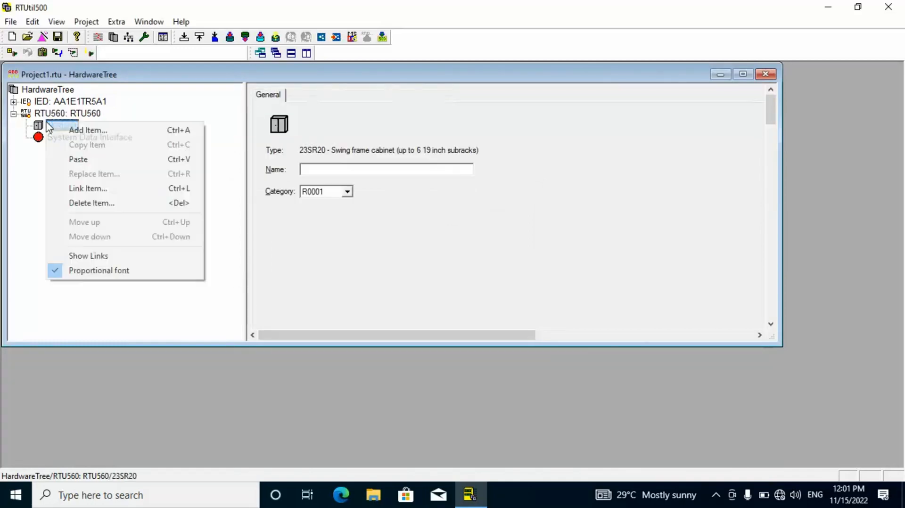
pyautogui.click(77, 132)
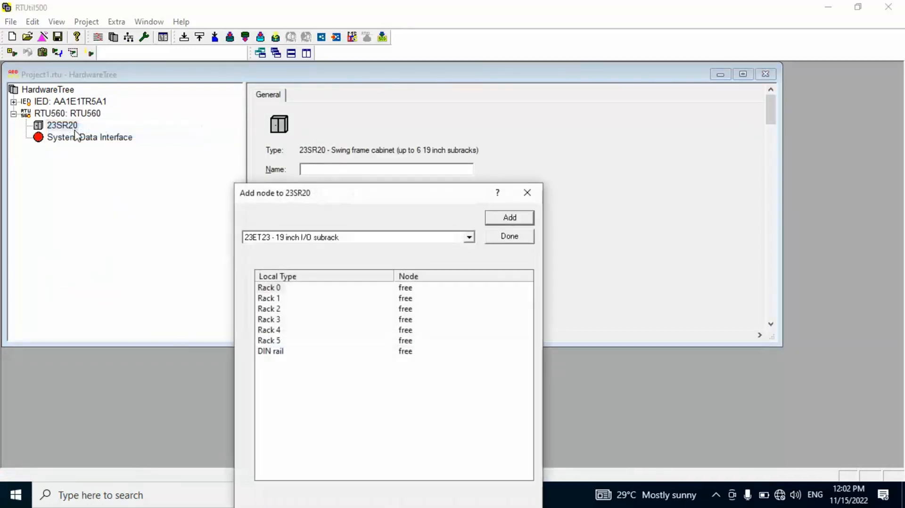
pyautogui.click(469, 238)
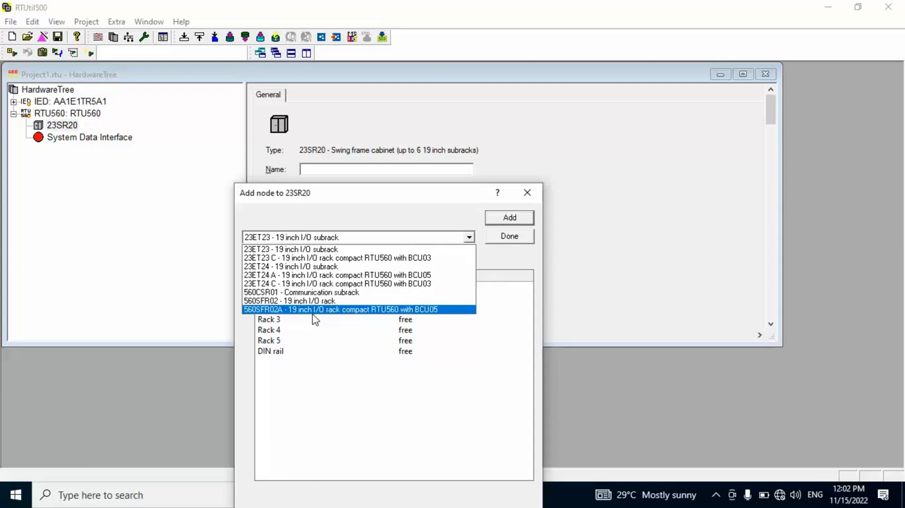
pyautogui.click(328, 310)
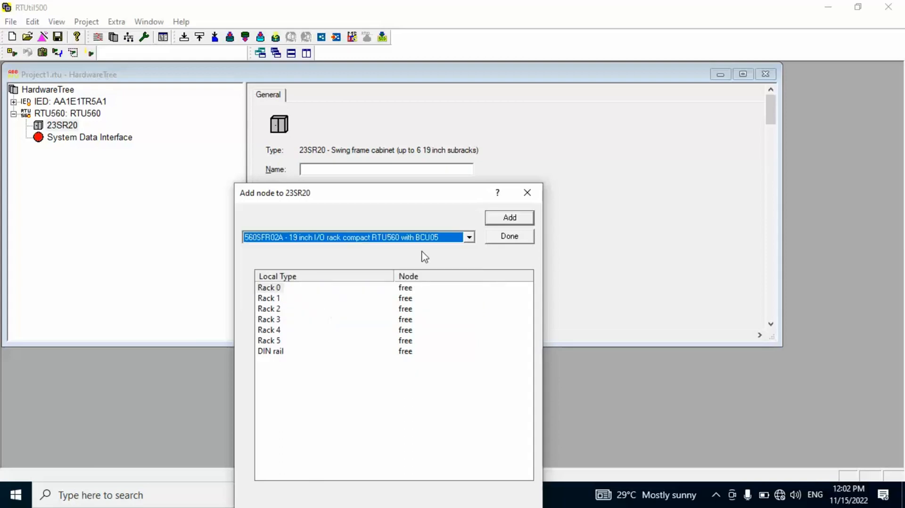
pyautogui.click(503, 219)
pyautogui.click(529, 195)
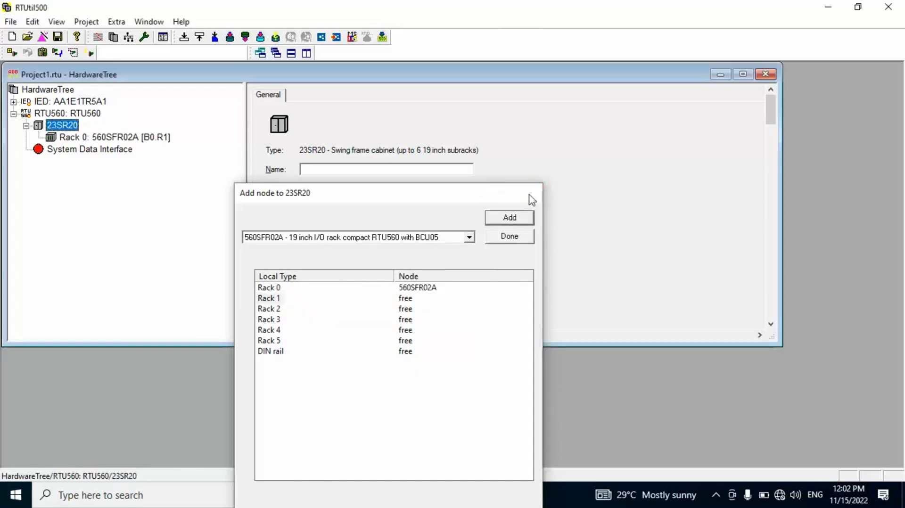
# - Add a 560PSR00 power supply unit board to slot DIN 01 of the 560SFR02A rack
pyautogui.rightClick(103, 141)
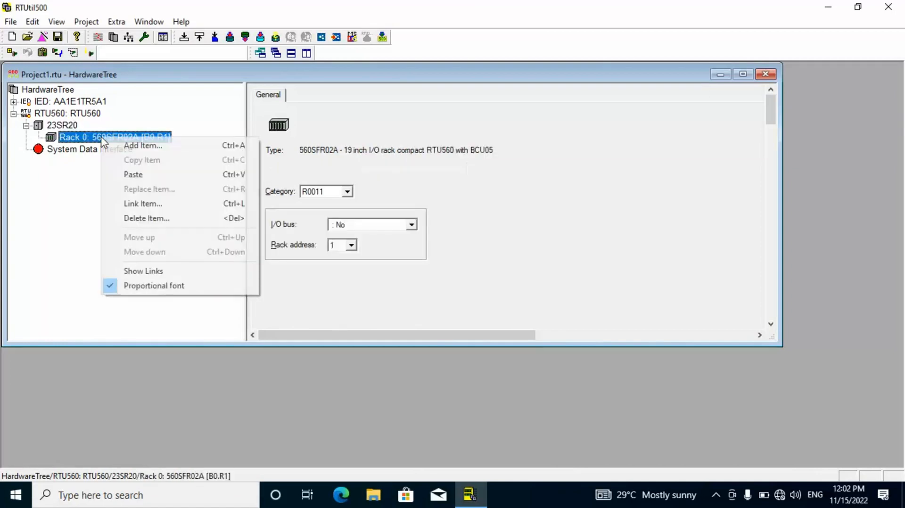
pyautogui.click(121, 147)
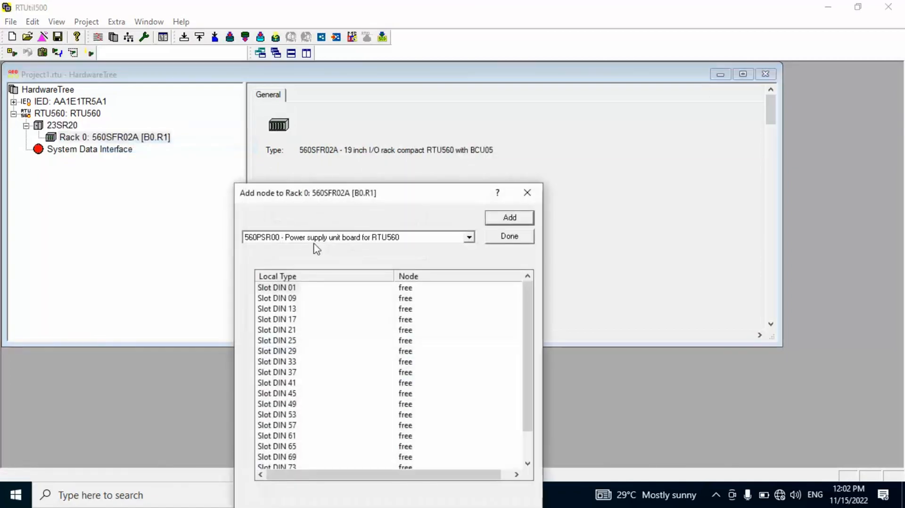
pyautogui.click(493, 225)
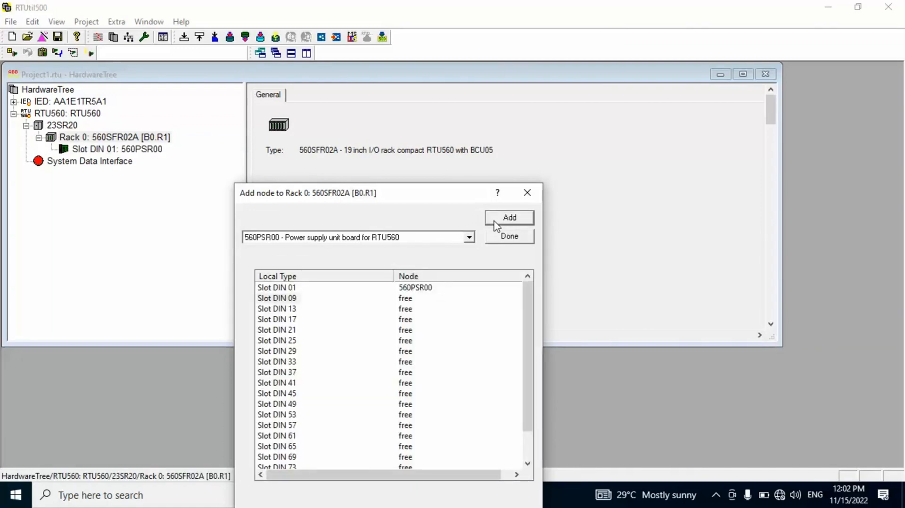
# - Add a 560CMR02 communication unit (2 x Ethernet and serial) to slot DIN 73 of the 560SFR02A rack
pyautogui.moveTo(533, 373); pyautogui.dragTo(536, 411)
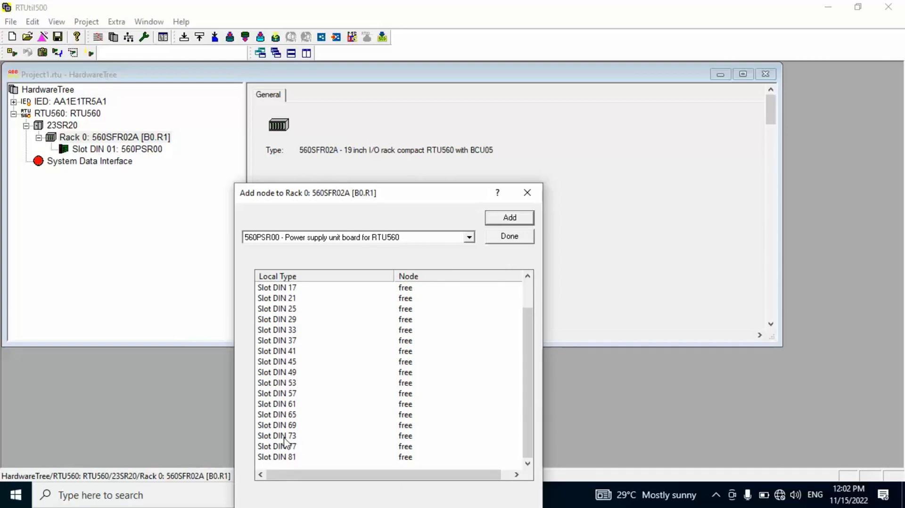
pyautogui.click(289, 438)
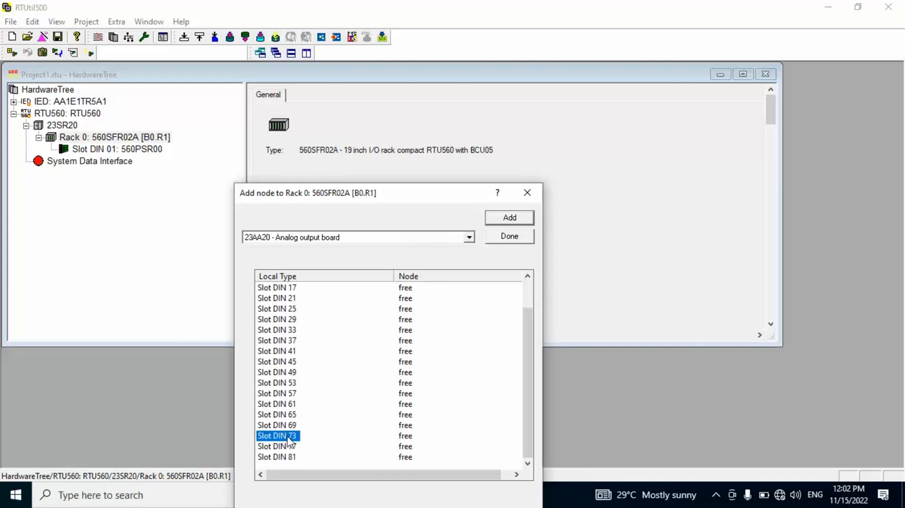
pyautogui.click(469, 238)
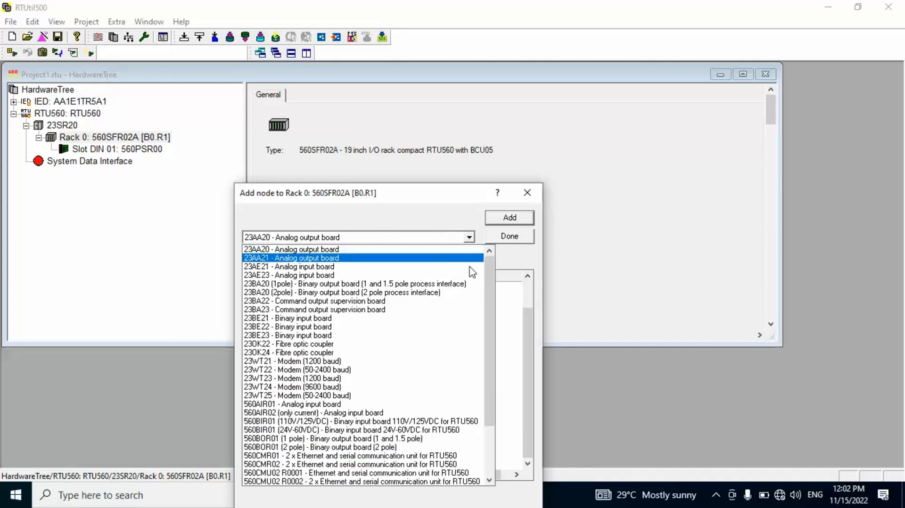
pyautogui.click(297, 465)
pyautogui.click(506, 220)
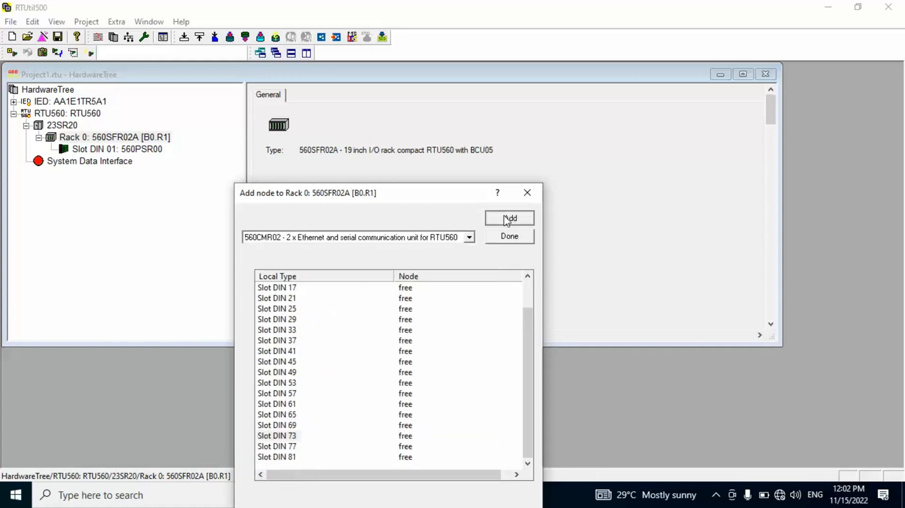
pyautogui.click(527, 194)
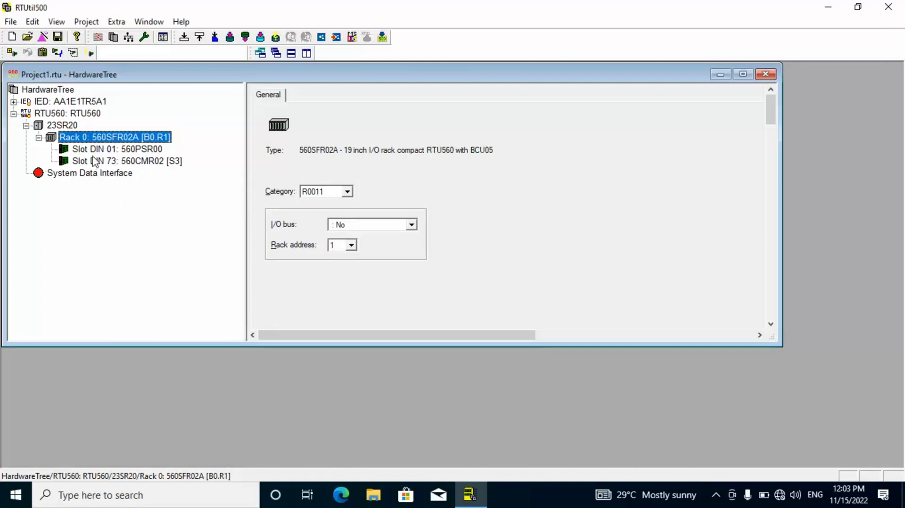
# - Link the T104 line LDC1 to interfaces E1 and E2 of the 560CMR02 board in slot DIN 73
pyautogui.click(113, 168)
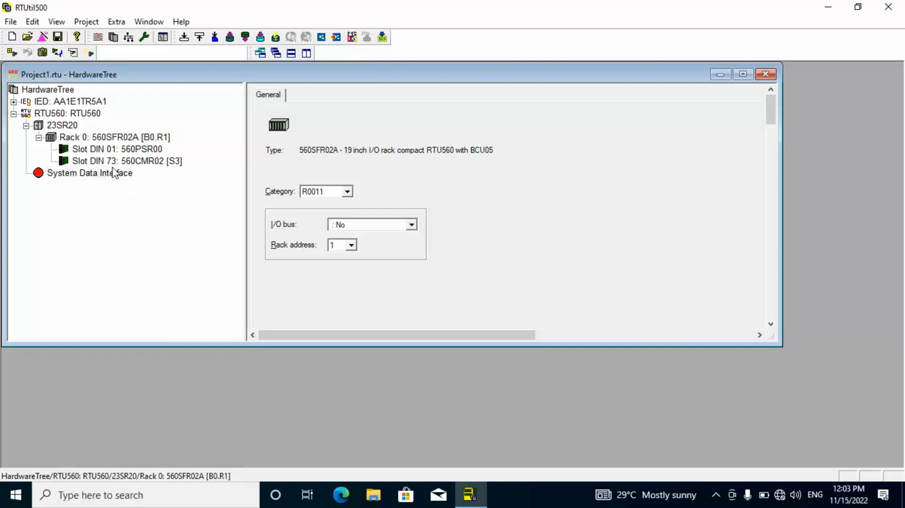
pyautogui.click(107, 162)
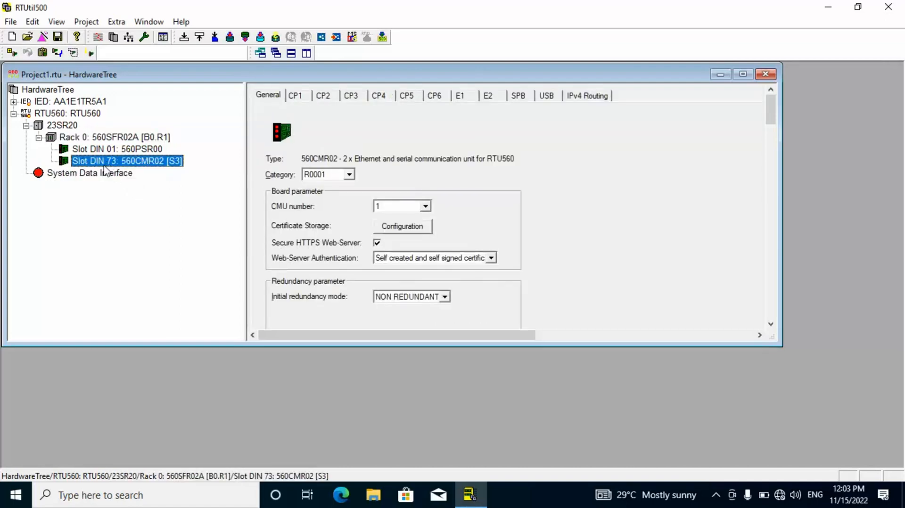
pyautogui.rightClick(105, 166)
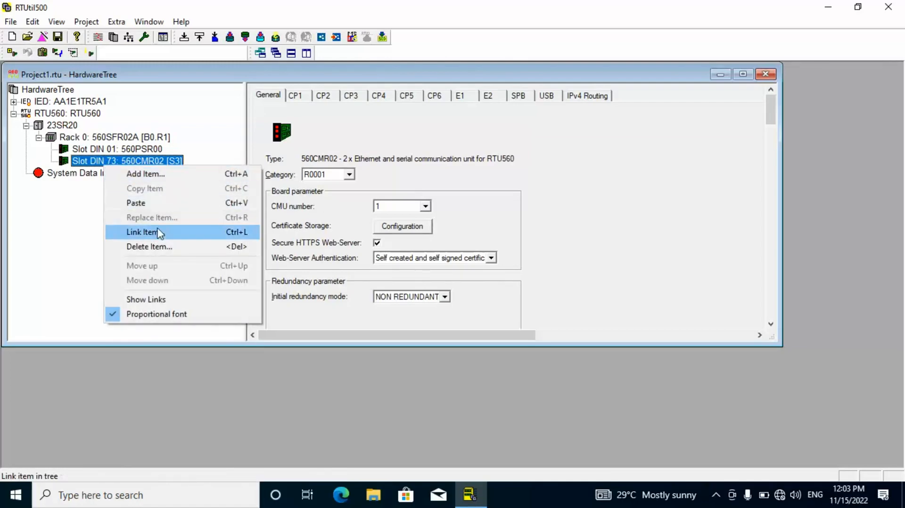
pyautogui.click(160, 233)
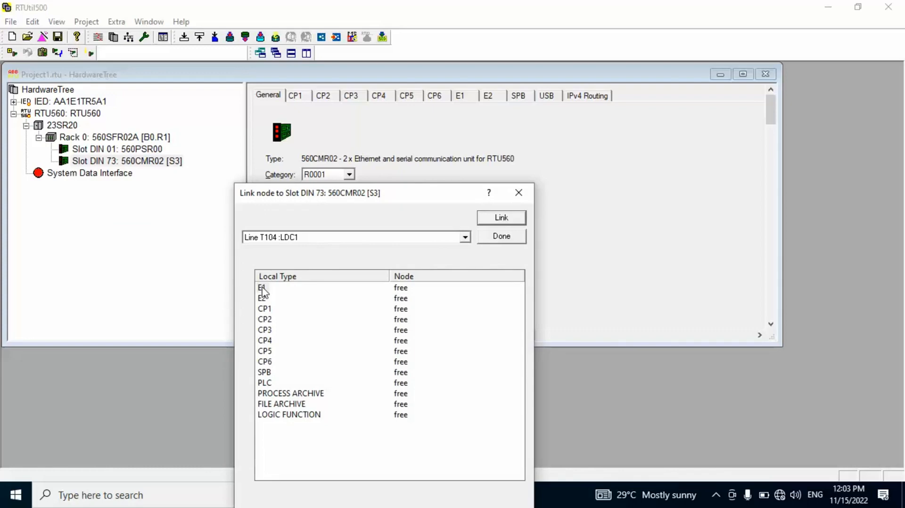
pyautogui.click(503, 219)
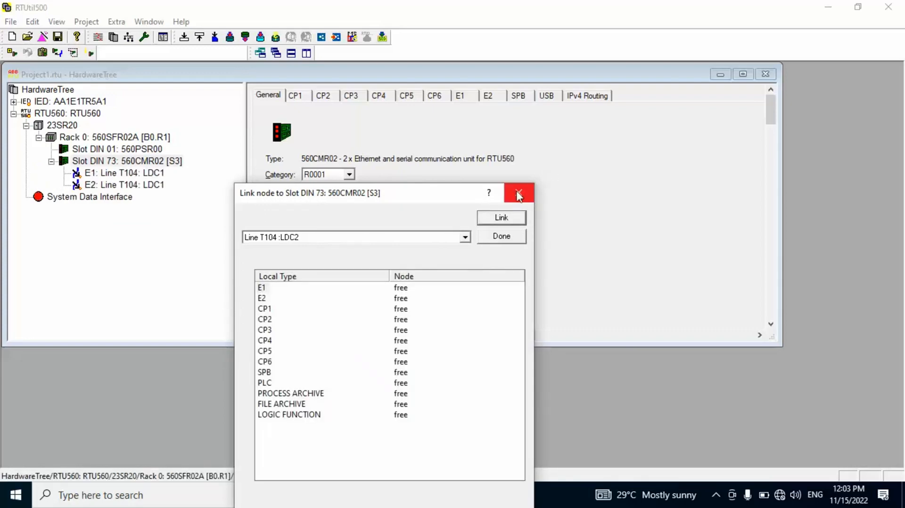
pyautogui.click(519, 194)
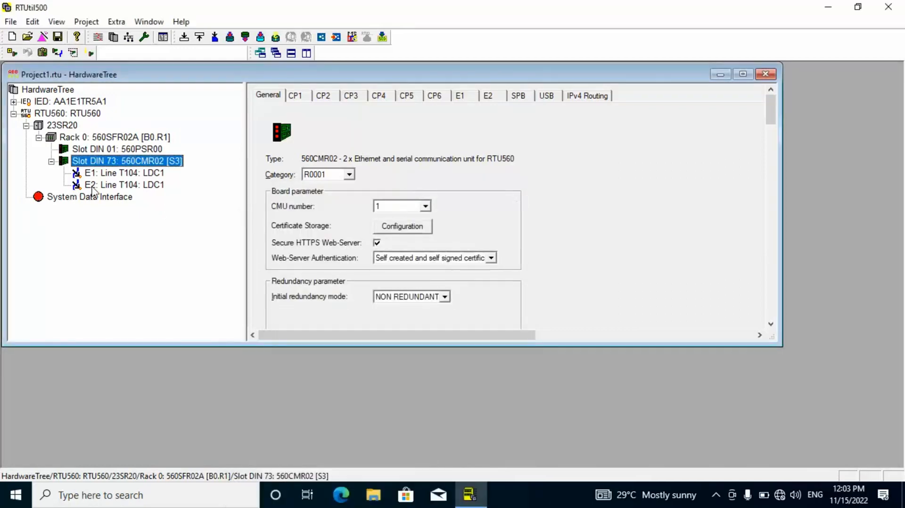
# - Delete the E2 link of the T104 line LDC1 from the 560CMR02 board
pyautogui.click(94, 187)
pyautogui.rightClick(96, 187)
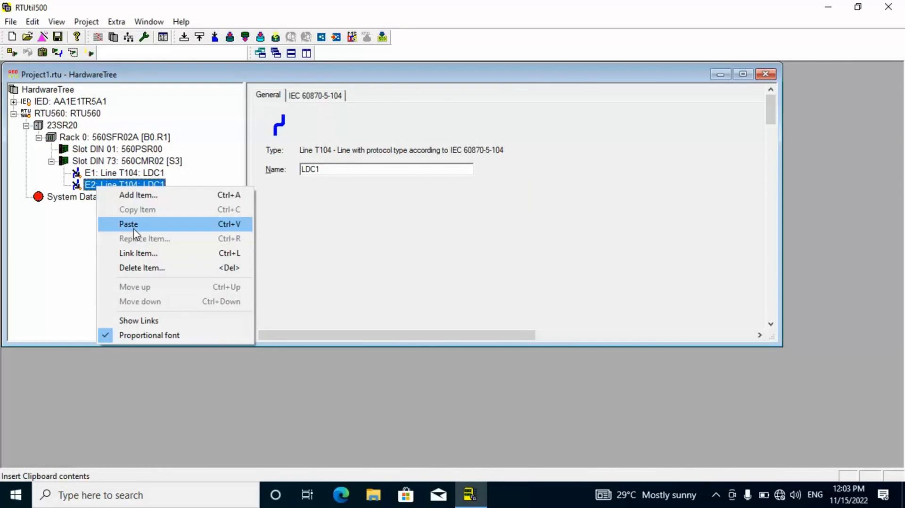
pyautogui.click(137, 267)
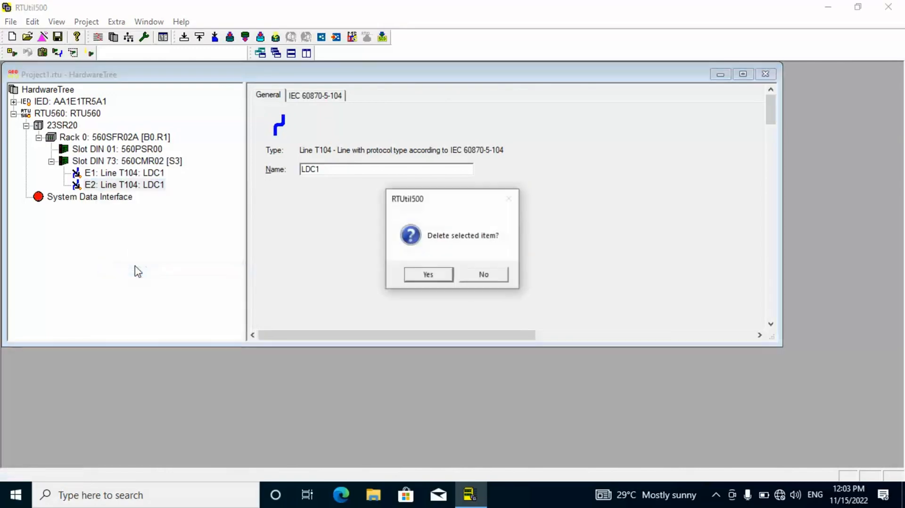
pyautogui.click(423, 276)
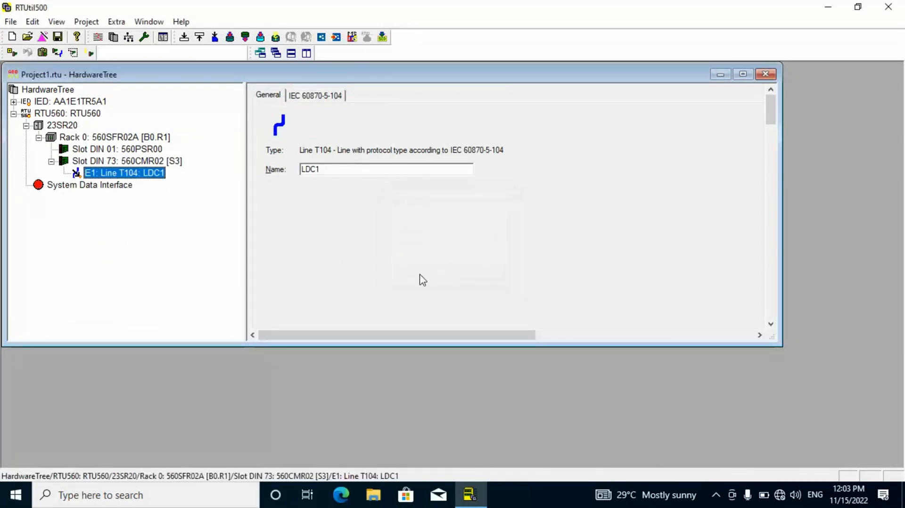
# - Link the T61850 line IEC61850 LINK to interface E1 of the 560CMR02 board
pyautogui.click(106, 161)
pyautogui.rightClick(107, 161)
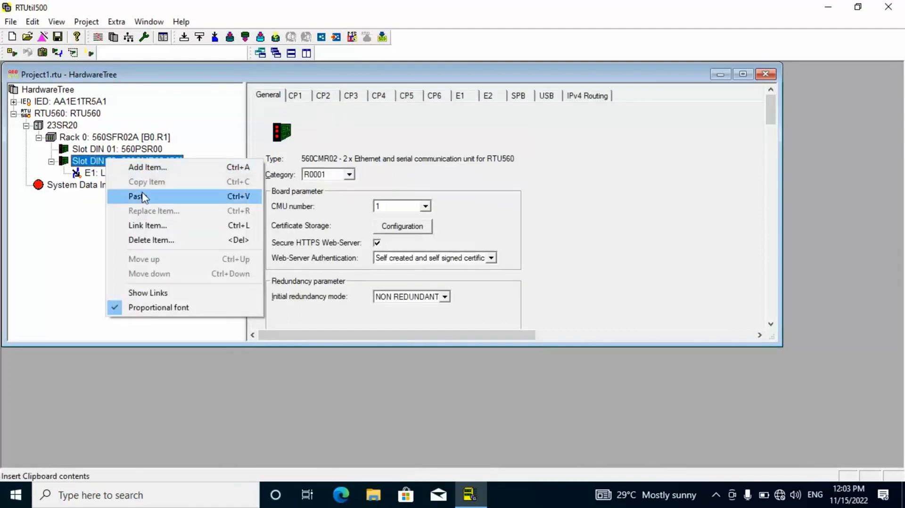
pyautogui.click(148, 225)
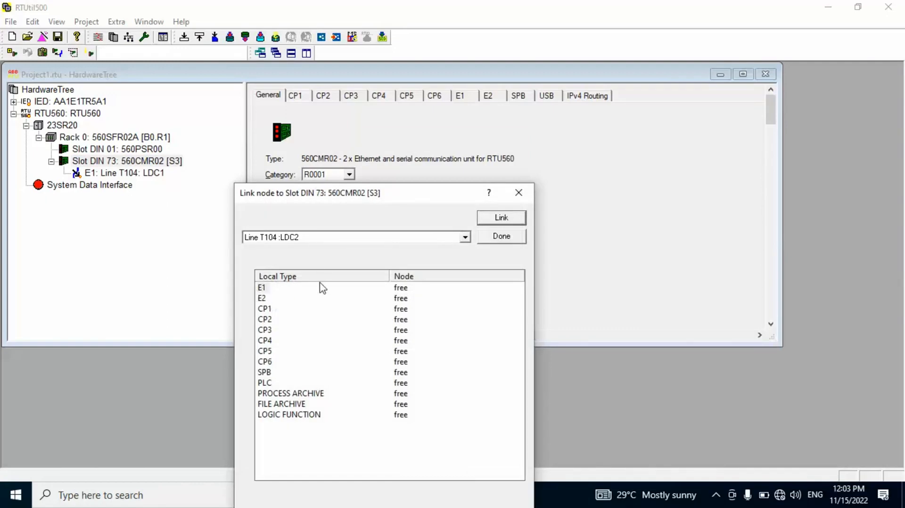
pyautogui.click(465, 239)
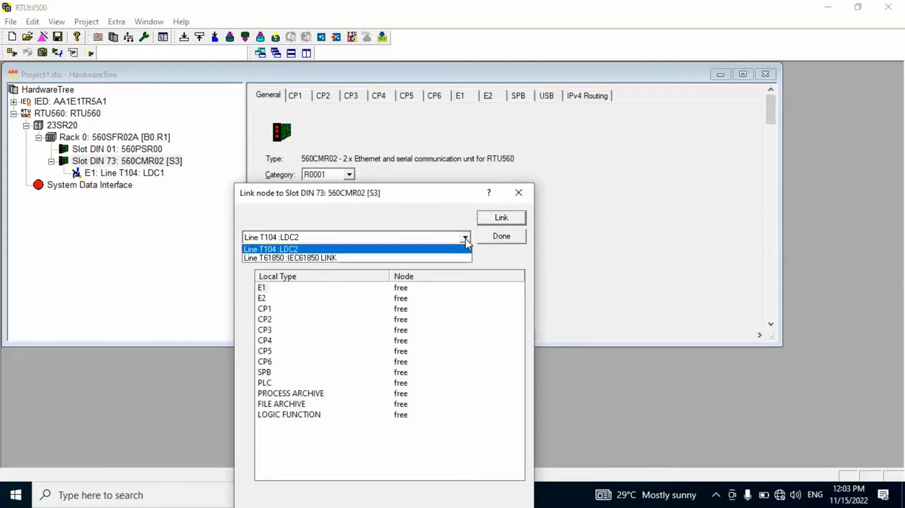
pyautogui.click(335, 258)
pyautogui.click(501, 218)
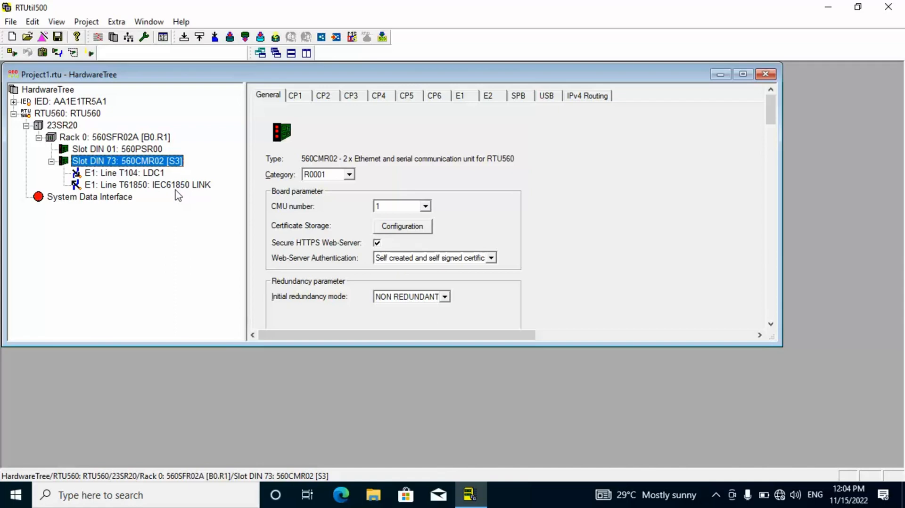
# - Link the T104 line LDC2 to interfaces E1 and E2 of the 560CMR02 board
pyautogui.click(131, 177)
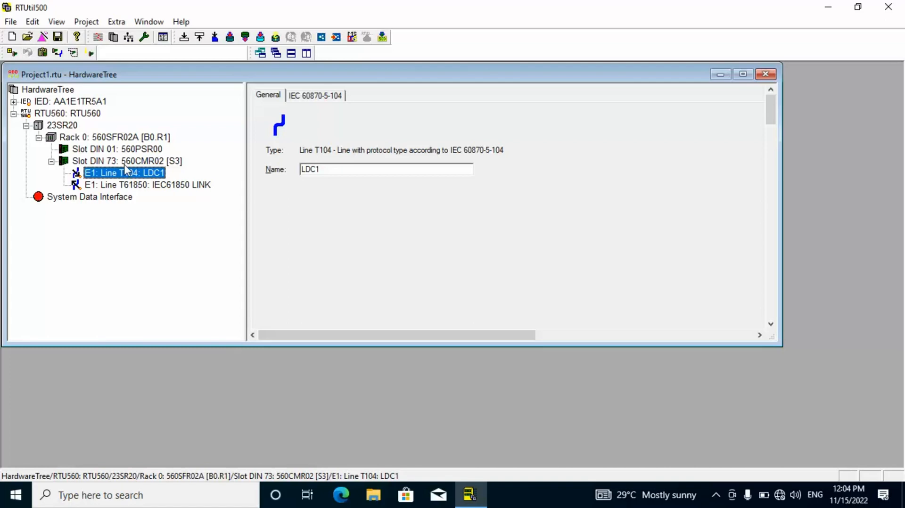
pyautogui.click(118, 162)
pyautogui.rightClick(118, 163)
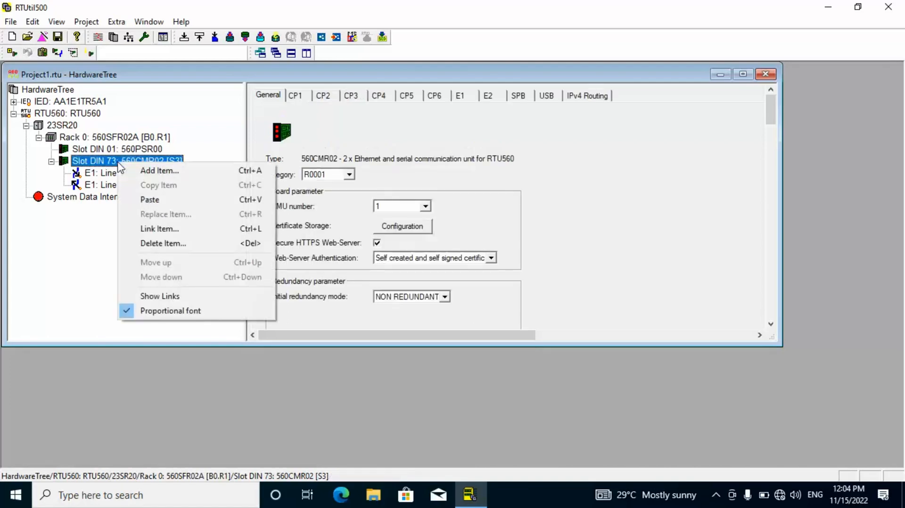
pyautogui.click(160, 229)
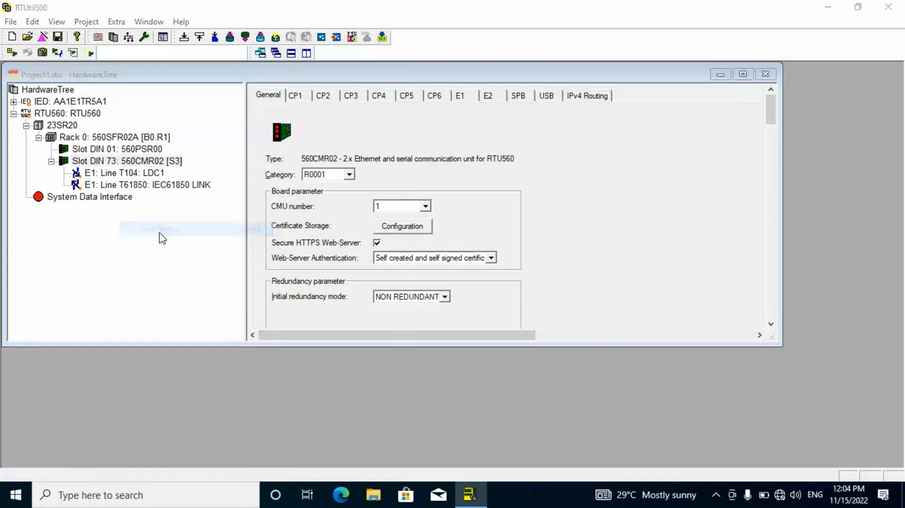
pyautogui.click(262, 298)
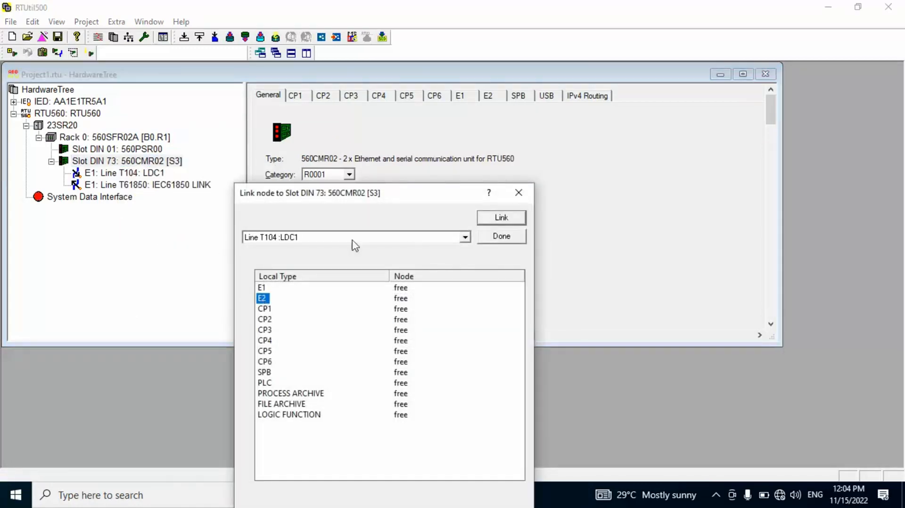
pyautogui.click(464, 237)
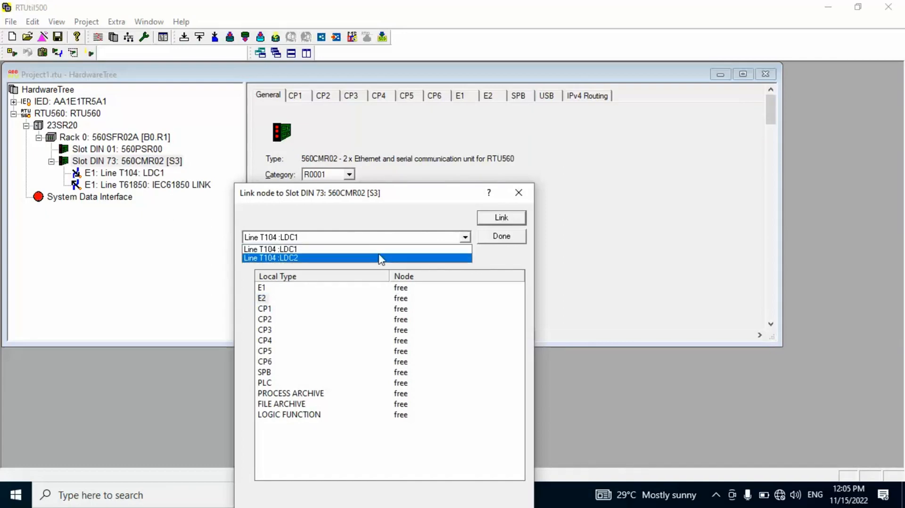
pyautogui.click(291, 259)
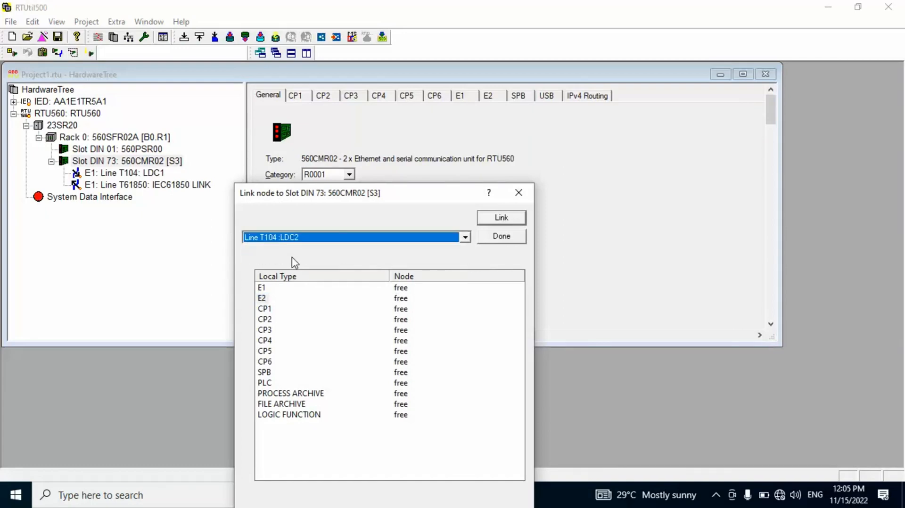
pyautogui.click(517, 218)
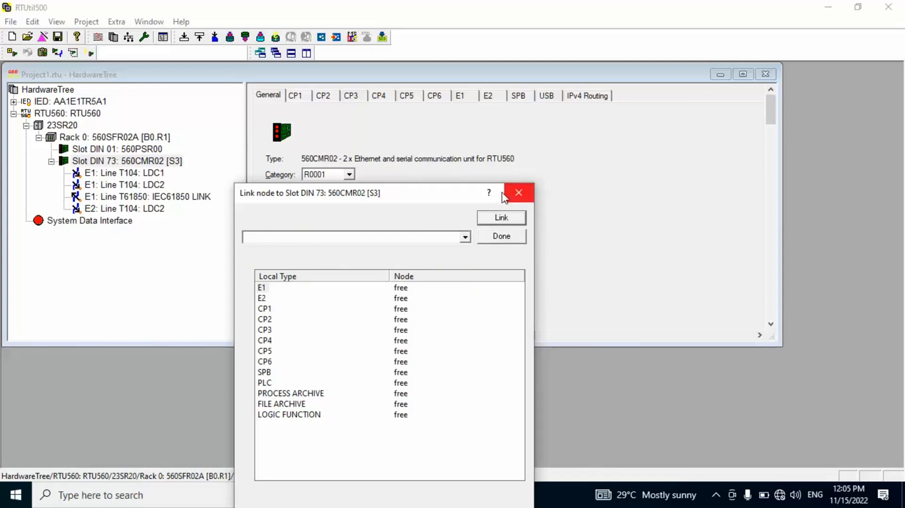
pyautogui.click(518, 193)
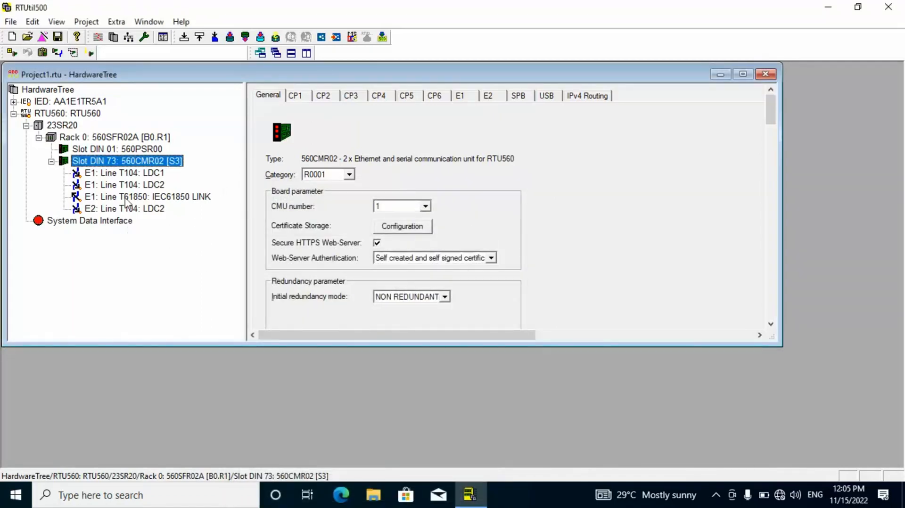
# - Delete the E1 link of the T104 line LDC2 from the 560CMR02 board in slot DIN 73
pyautogui.rightClick(108, 188)
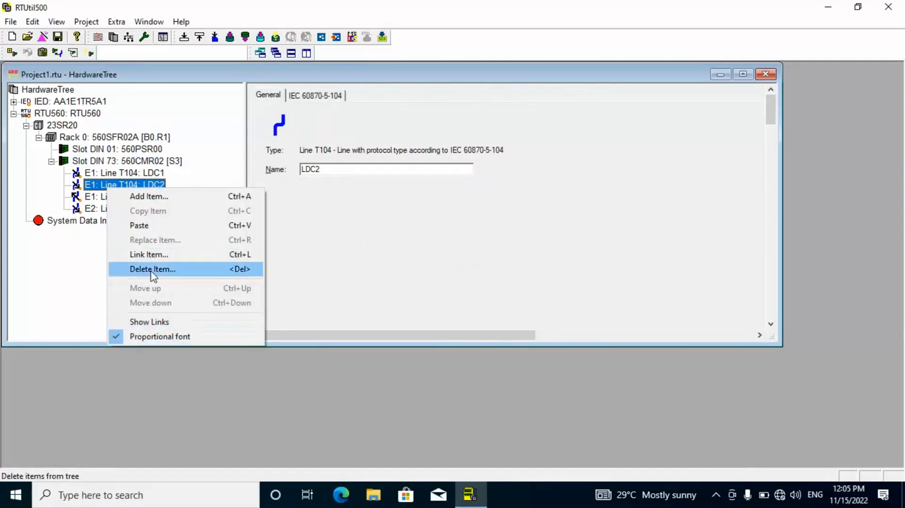
pyautogui.click(152, 271)
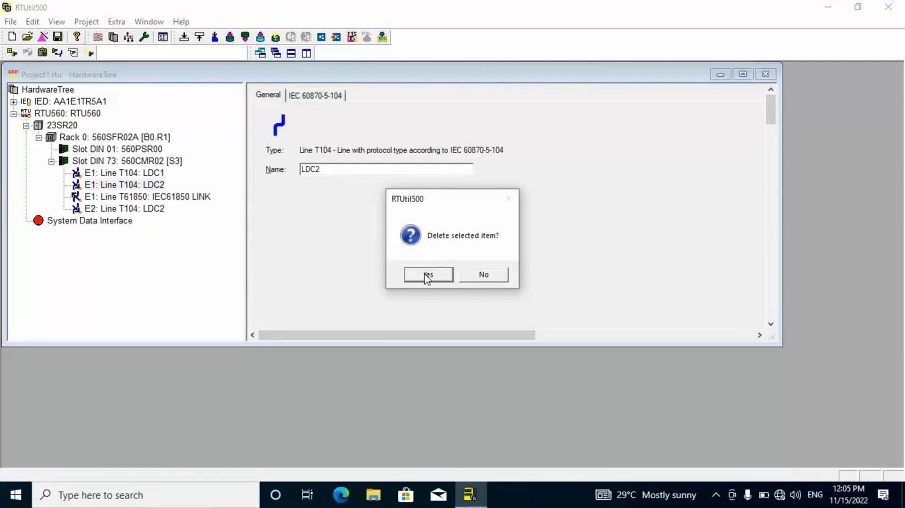
pyautogui.click(426, 276)
pyautogui.click(117, 198)
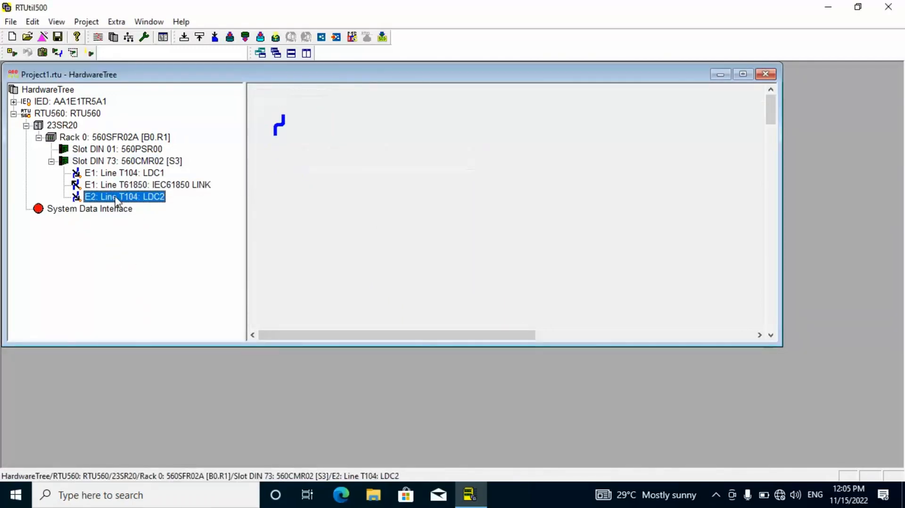
pyautogui.rightClick(115, 197)
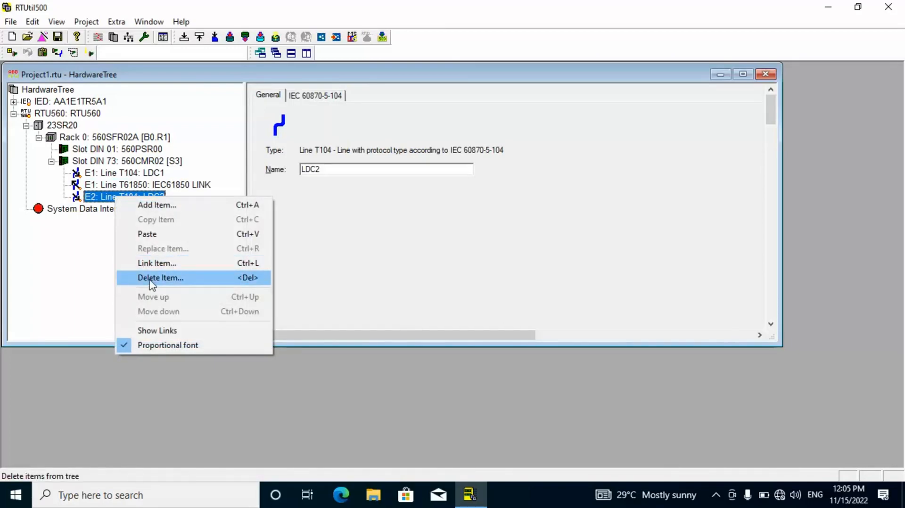
pyautogui.click(351, 283)
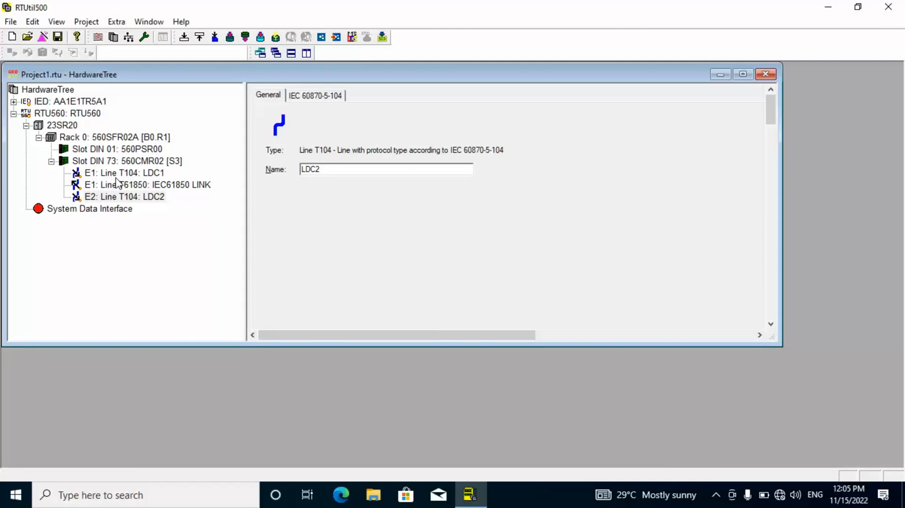
pyautogui.click(128, 262)
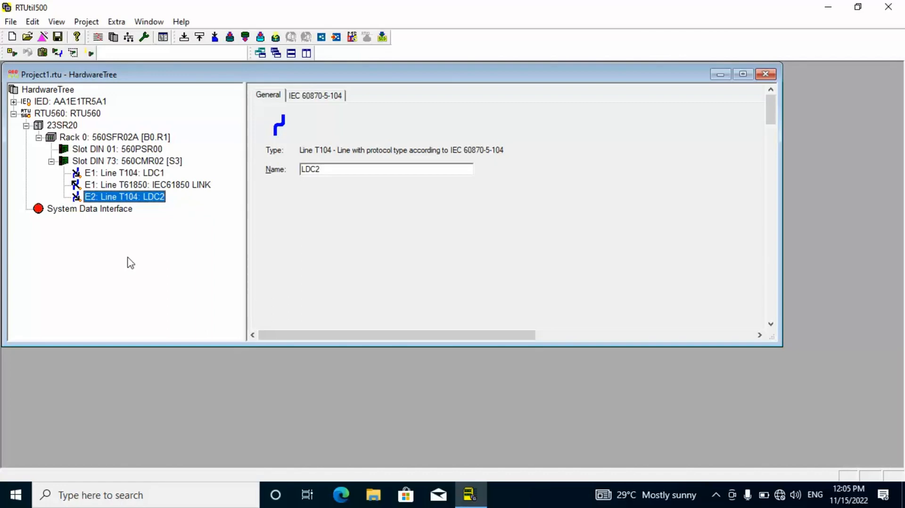
# - Set the IP address of interface E1 on the 560CMR02 board to 192.168.127.250
pyautogui.click(132, 162)
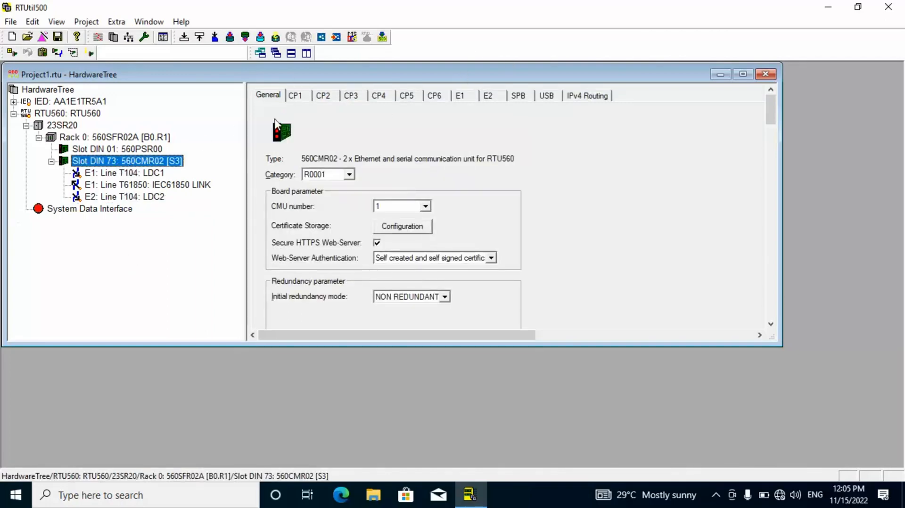
pyautogui.click(460, 98)
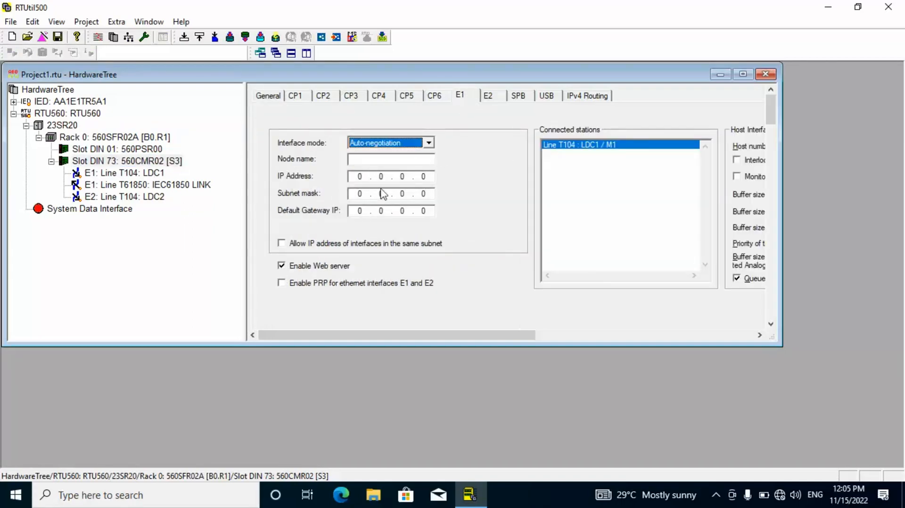
pyautogui.click(368, 177)
pyautogui.press('Left')
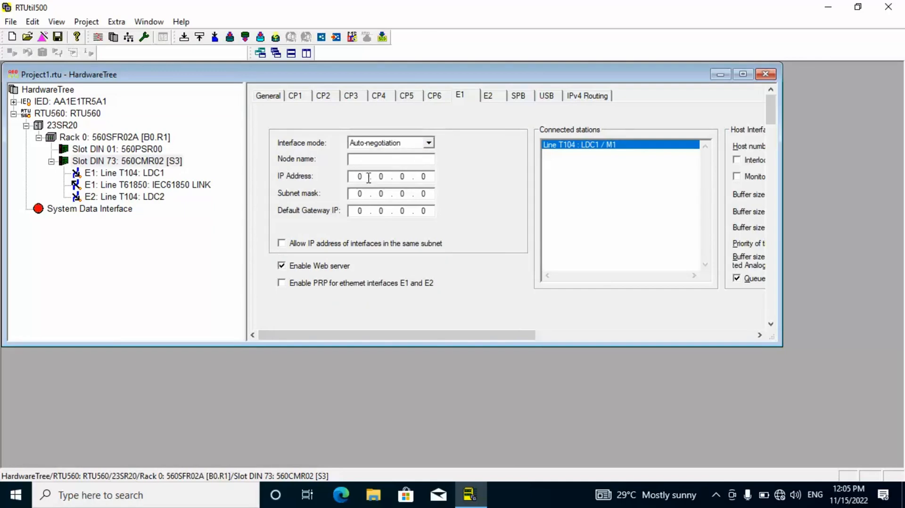
pyautogui.write('1')
pyautogui.press('Delete')
pyautogui.write('39')
pyautogui.press('BackSpace')
pyautogui.press('BackSpace')
pyautogui.write('09')
pyautogui.press('BackSpace')
pyautogui.write('.39')
pyautogui.press('Right')
pyautogui.press('Right')
pyautogui.press('BackSpace')
pyautogui.write('100')
pyautogui.write('1')
pyautogui.press('BackSpace')
pyautogui.press('BackSpace')
pyautogui.press('BackSpace')
pyautogui.press('BackSpace')
pyautogui.press('BackSpace')
pyautogui.press('BackSpace')
pyautogui.press('BackSpace')
pyautogui.press('BackSpace')
pyautogui.write('192 . 168 . 127 . 250')
# - Set the subnet mask of the board's interface E1 to 255.255.255.0
pyautogui.click(371, 193)
pyautogui.press('BackSpace')
pyautogui.write('255 . 255 . 255')
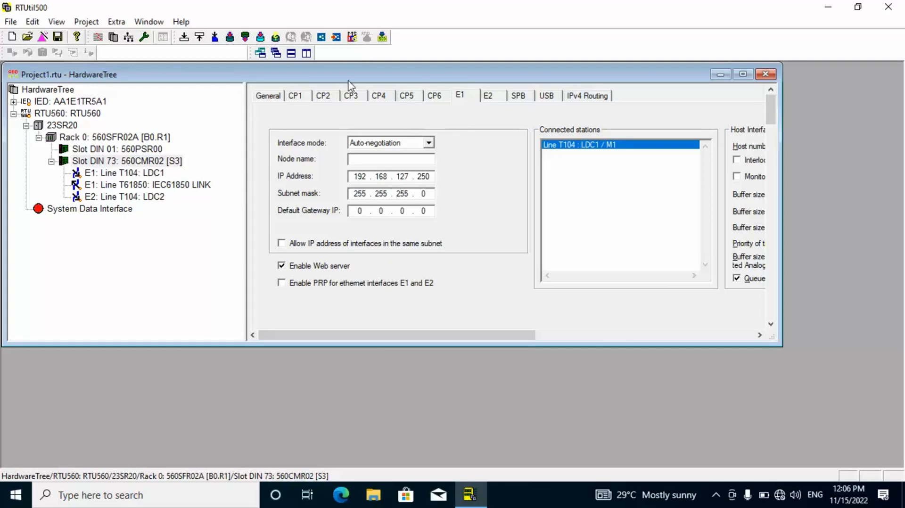
# - Change the IP address of interface E1 on the 560CMR02 board to 10.39.100.1
pyautogui.click(489, 96)
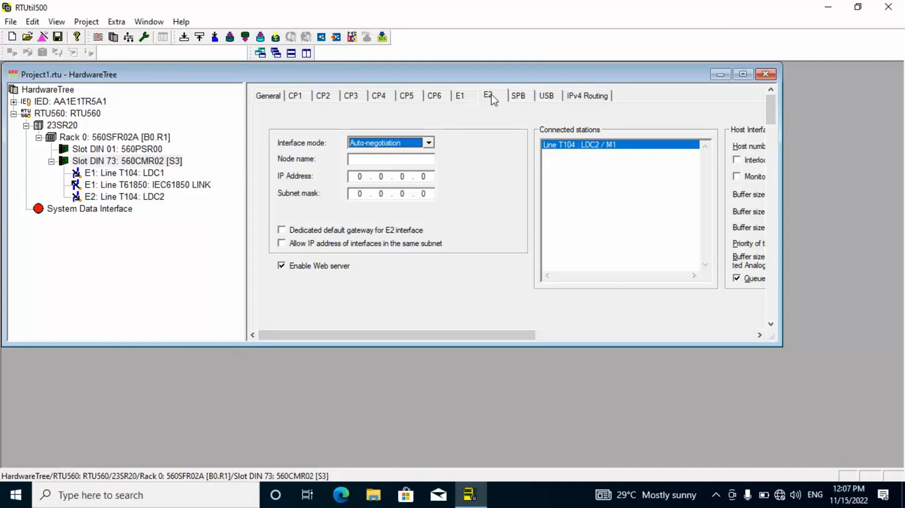
pyautogui.click(458, 95)
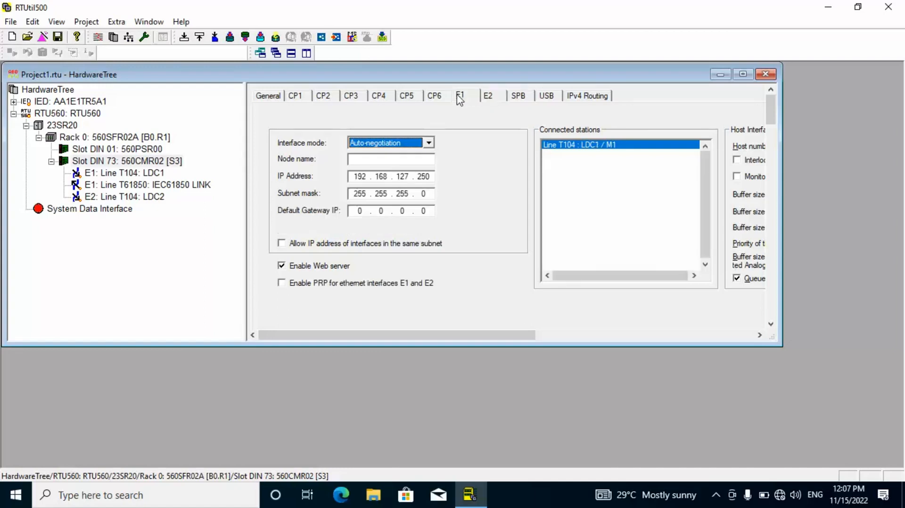
pyautogui.click(367, 178)
pyautogui.press('BackSpace')
pyautogui.press('BackSpace')
pyautogui.press('BackSpace')
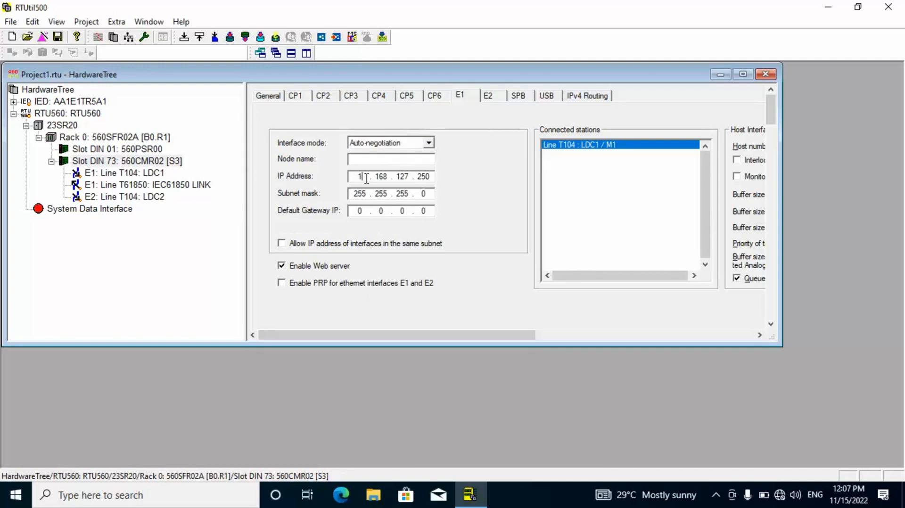
pyautogui.write('10')
pyautogui.click(387, 177)
pyautogui.press('BackSpace')
pyautogui.press('BackSpace')
pyautogui.write('39')
pyautogui.press('Right')
pyautogui.press('Right')
pyautogui.press('Right')
pyautogui.press('BackSpace')
pyautogui.press('BackSpace')
pyautogui.write('00')
pyautogui.press('BackSpace')
pyautogui.write('15')
pyautogui.click(431, 178)
pyautogui.press('BackSpace')
# - Set the IP address of interface E2 on the 560CMR02 board to 10.40.100.1
pyautogui.click(490, 99)
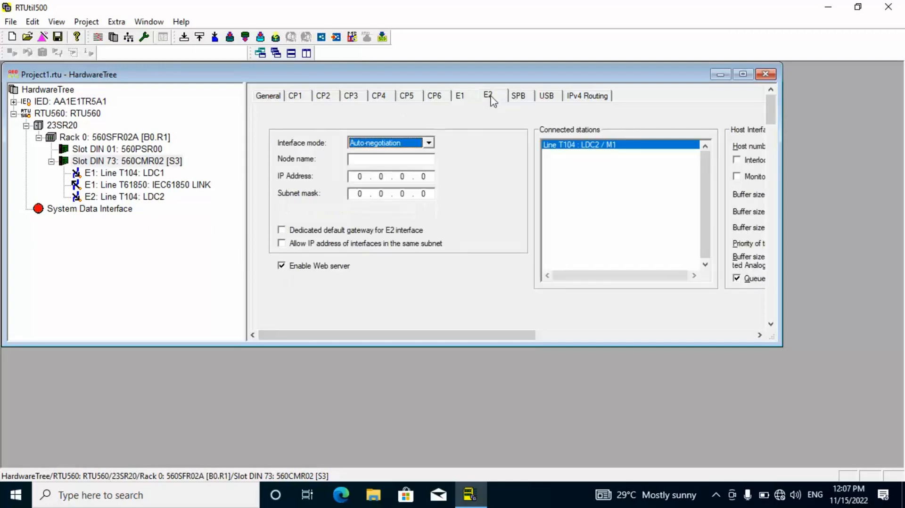
pyautogui.click(364, 178)
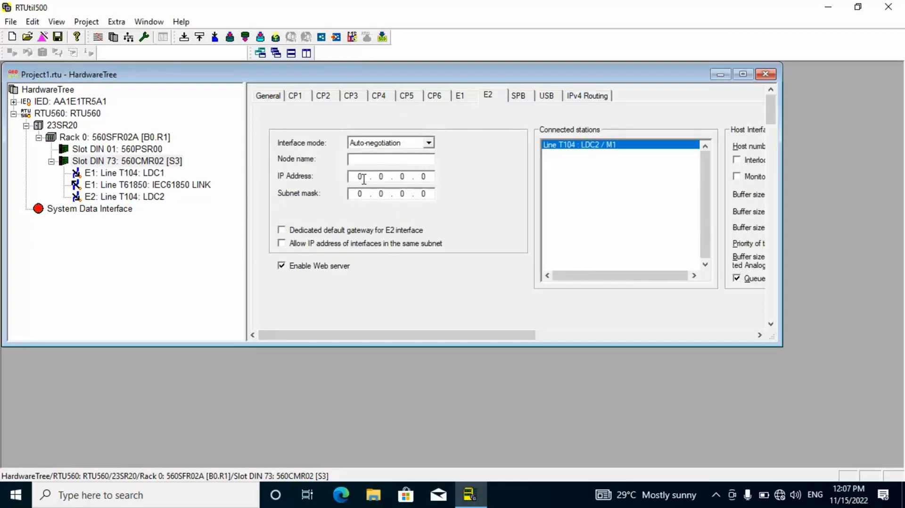
pyautogui.write('10 . 40')
pyautogui.press('BackSpace')
pyautogui.click(462, 96)
pyautogui.click(491, 96)
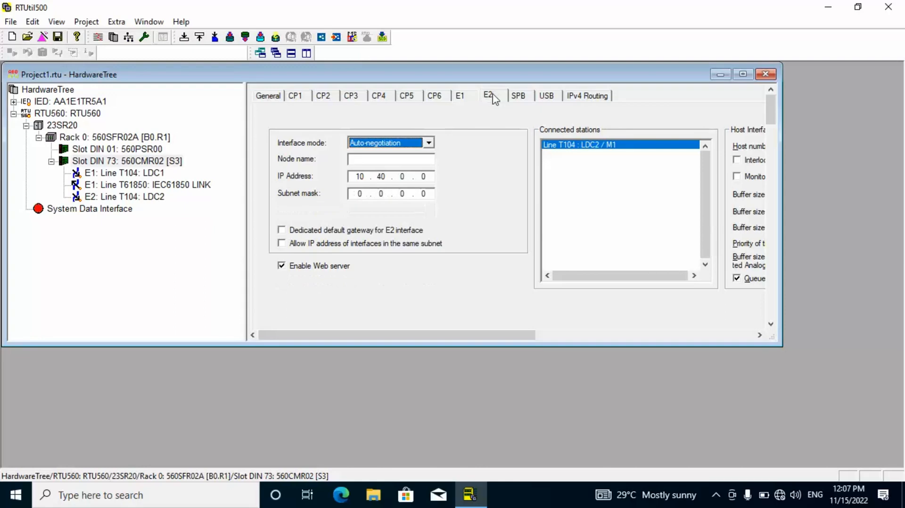
pyautogui.click(402, 176)
pyautogui.write('1')
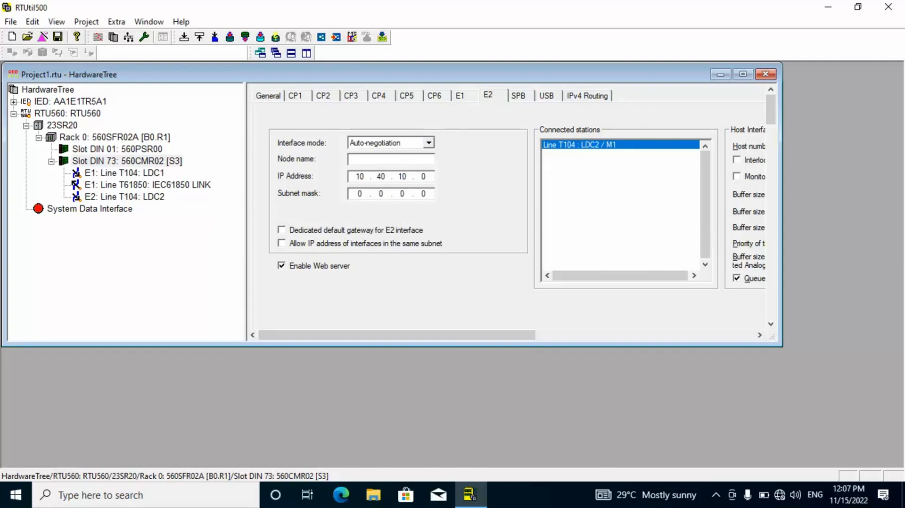
pyautogui.write('0')
pyautogui.press('BackSpace')
pyautogui.write('1')
# - Set the subnet mask of the board's interface E2 to 255.255.255.0
pyautogui.click(362, 196)
pyautogui.press('BackSpace')
pyautogui.write('255.255.255')
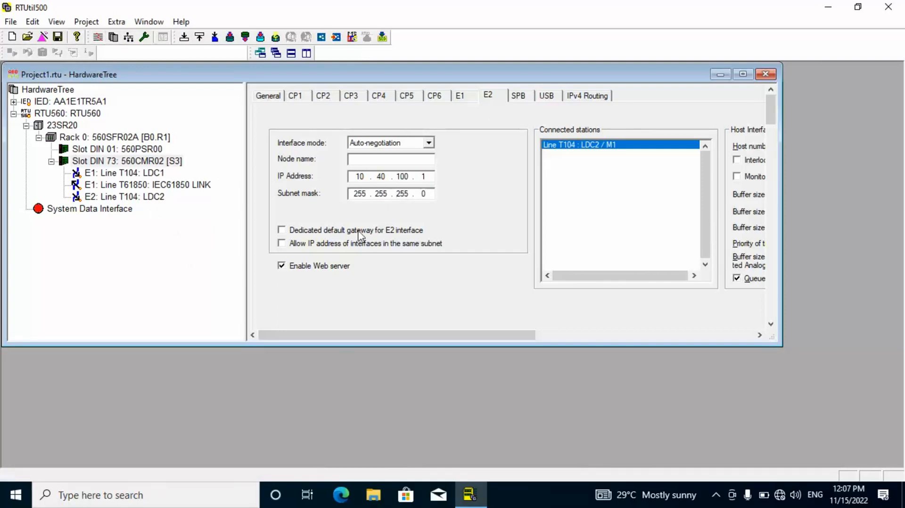
# - Maximize the hardware tree window and set the master IP address of the T104 line LDC1 to 10.39.100.100
pyautogui.click(743, 74)
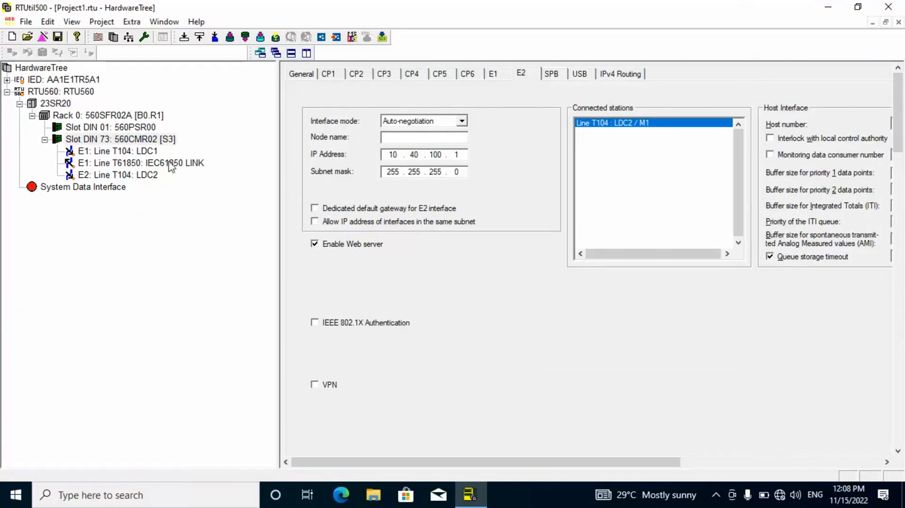
pyautogui.click(114, 154)
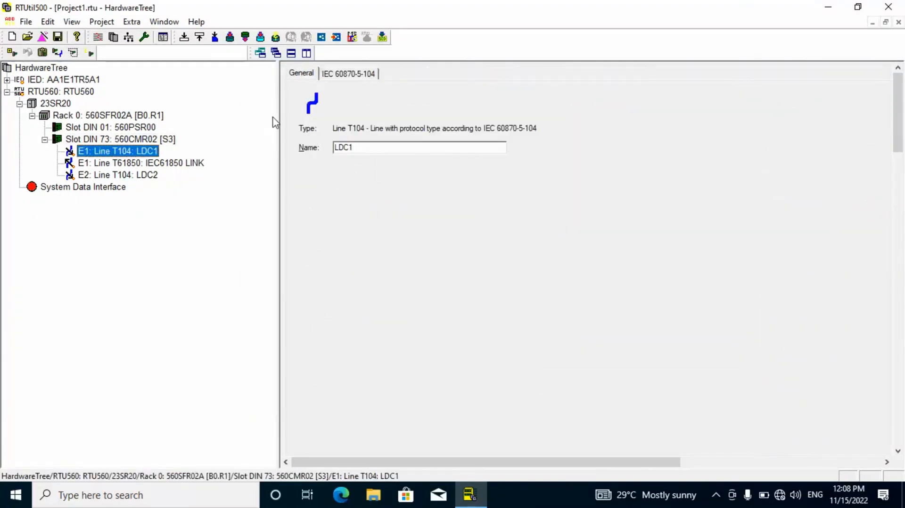
pyautogui.click(343, 76)
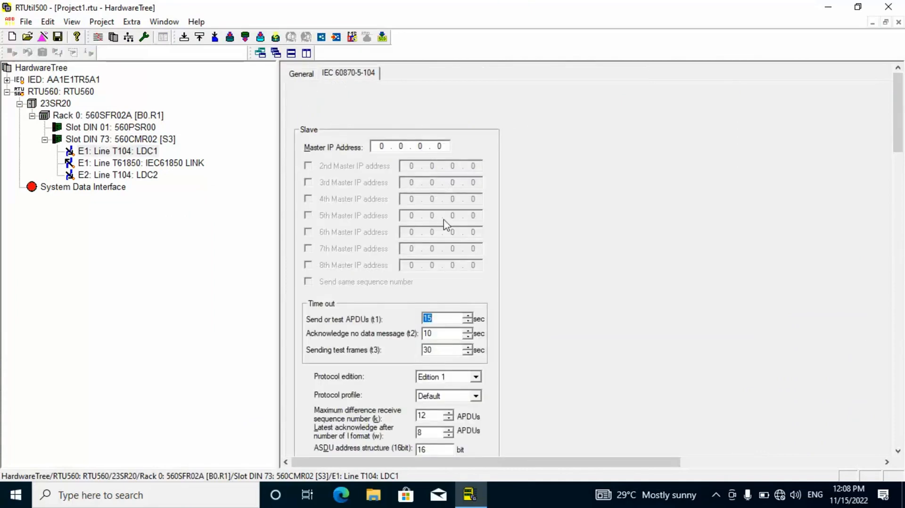
pyautogui.click(381, 147)
pyautogui.write('10.')
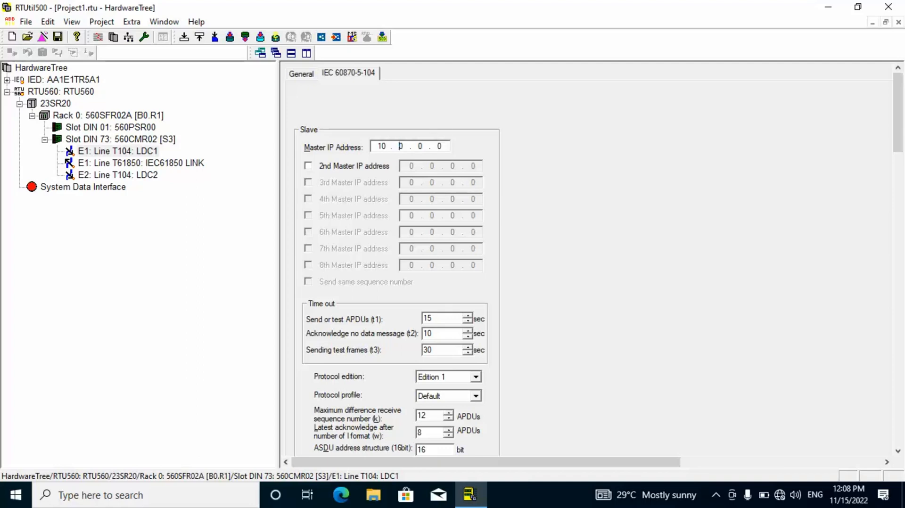
pyautogui.press('BackSpace')
pyautogui.write('39.100.100')
# - Enable the 2nd master IP address of line LDC1 and set it to 10.39.100.30
pyautogui.click(307, 166)
pyautogui.click(423, 166)
pyautogui.press('BackSpace')
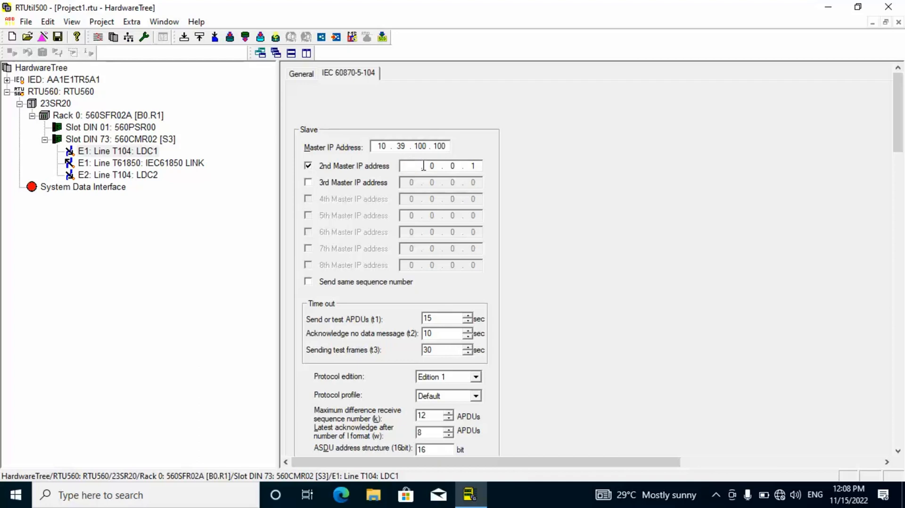
pyautogui.write('10')
pyautogui.press('BackSpace')
pyautogui.write('39.10')
pyautogui.click(475, 166)
pyautogui.write('30')
pyautogui.click(138, 278)
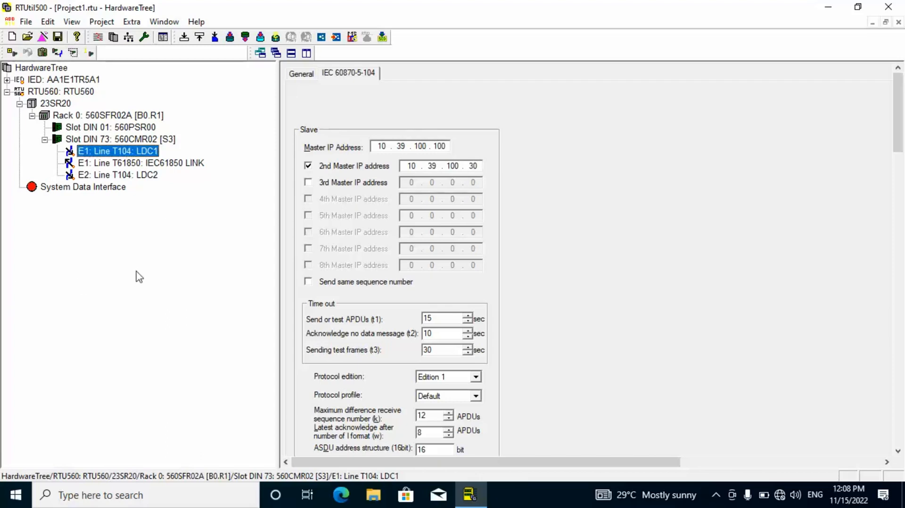
# - Set the master IP address of the T104 line LDC2 to 10.40.100.100
pyautogui.click(132, 175)
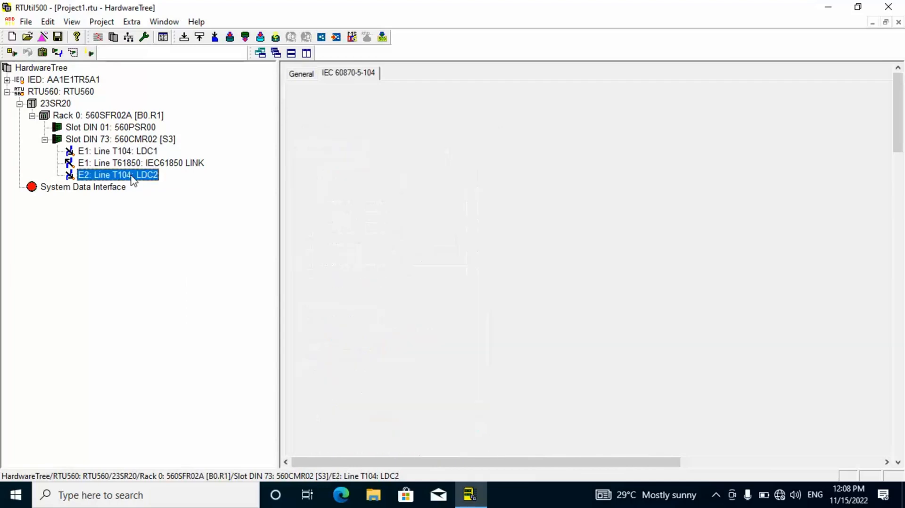
pyautogui.click(386, 147)
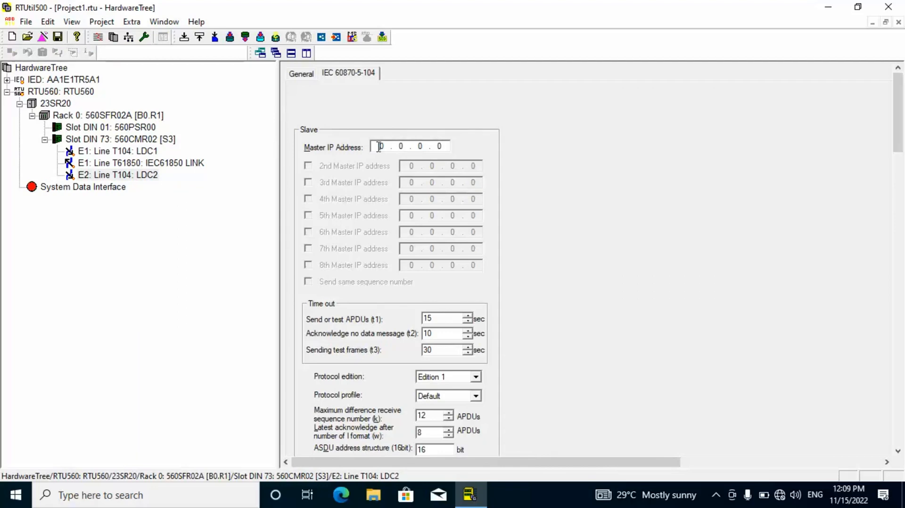
pyautogui.write('10 . ')
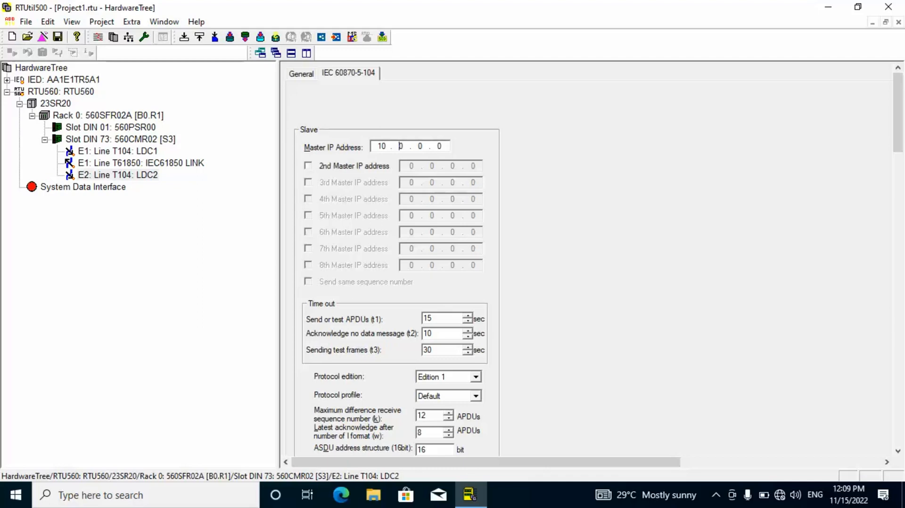
pyautogui.write('40')
pyautogui.press('BackSpace')
pyautogui.press('BackSpace')
pyautogui.write('100 . 100')
pyautogui.click(118, 266)
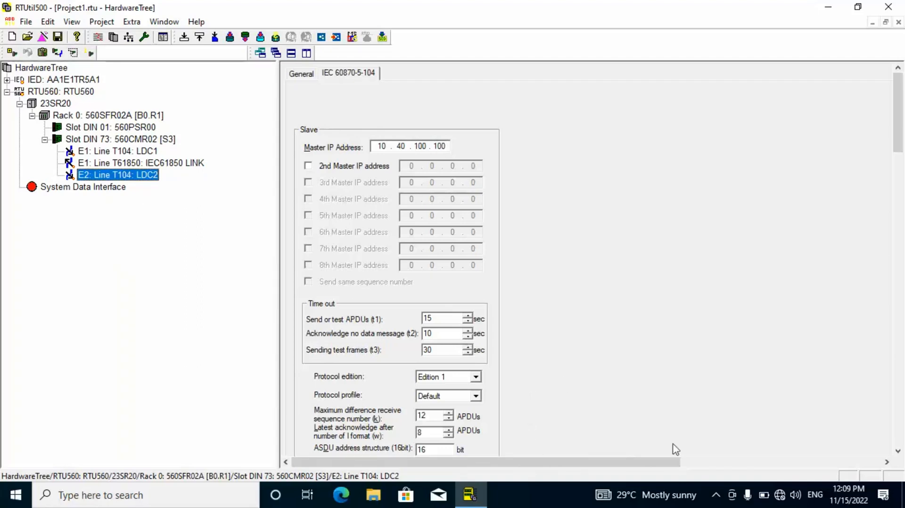
# - Set the 24-bit information object address structure of line LDC2 to 8_8_8
pyautogui.moveTo(902, 116); pyautogui.dragTo(901, 152)
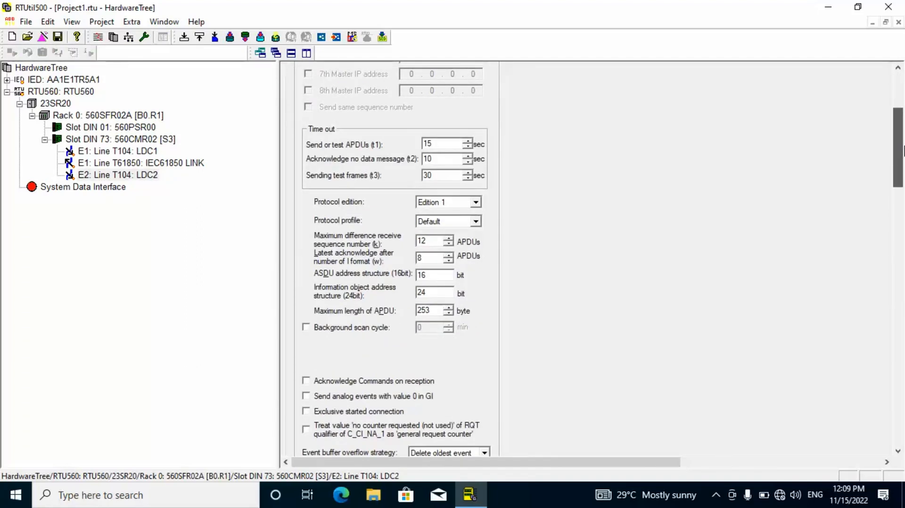
pyautogui.click(433, 293)
pyautogui.press('BackSpace')
pyautogui.press('BackSpace')
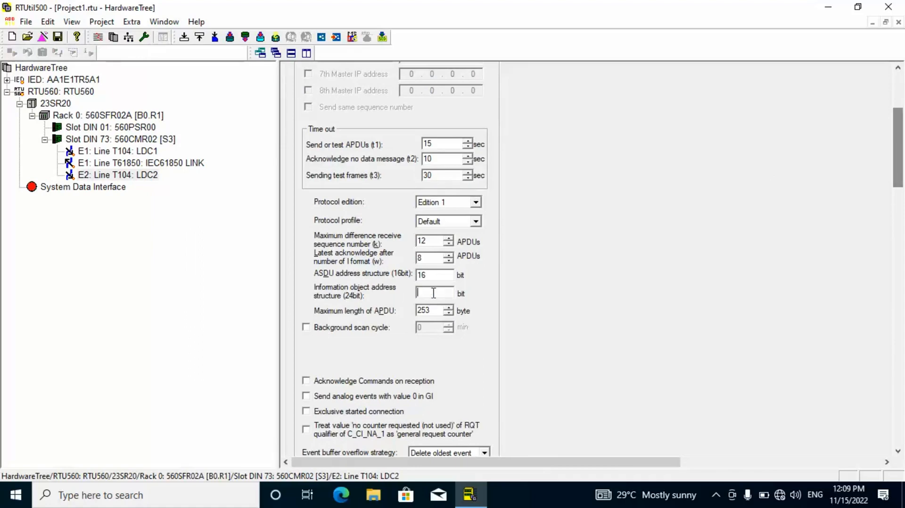
pyautogui.write('8-8-8')
# - Set the 24-bit information object address structure of the T104 line LDC1 to 8_8_8
pyautogui.click(137, 152)
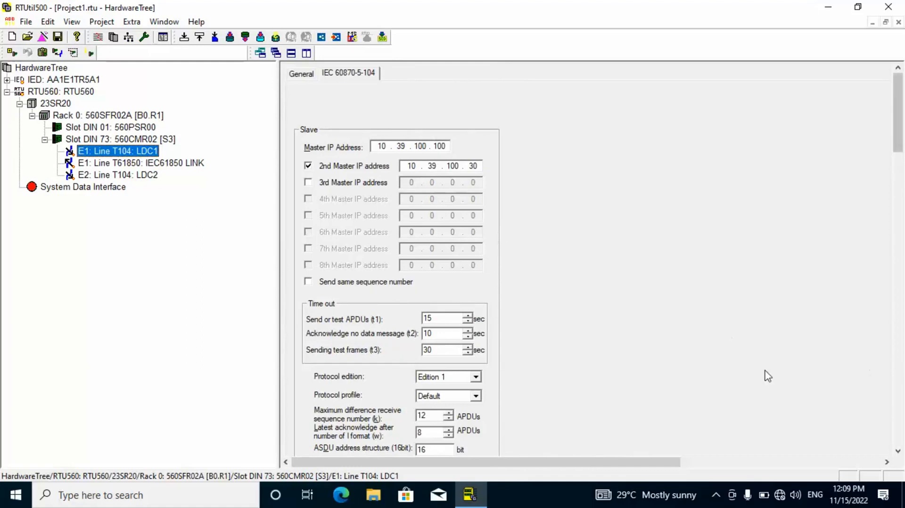
pyautogui.moveTo(902, 100); pyautogui.dragTo(902, 118)
pyautogui.click(428, 376)
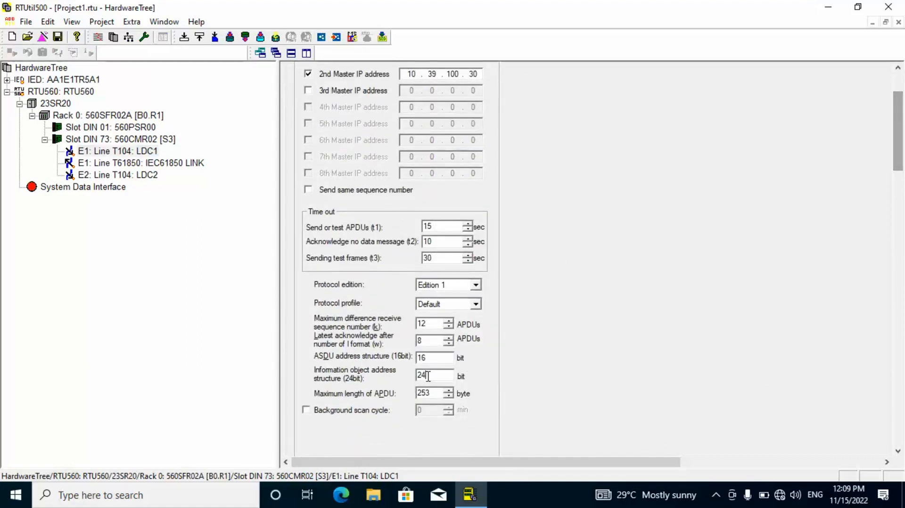
pyautogui.press('BackSpace')
pyautogui.press('BackSpace')
pyautogui.write('8-8-8')
pyautogui.click(56, 39)
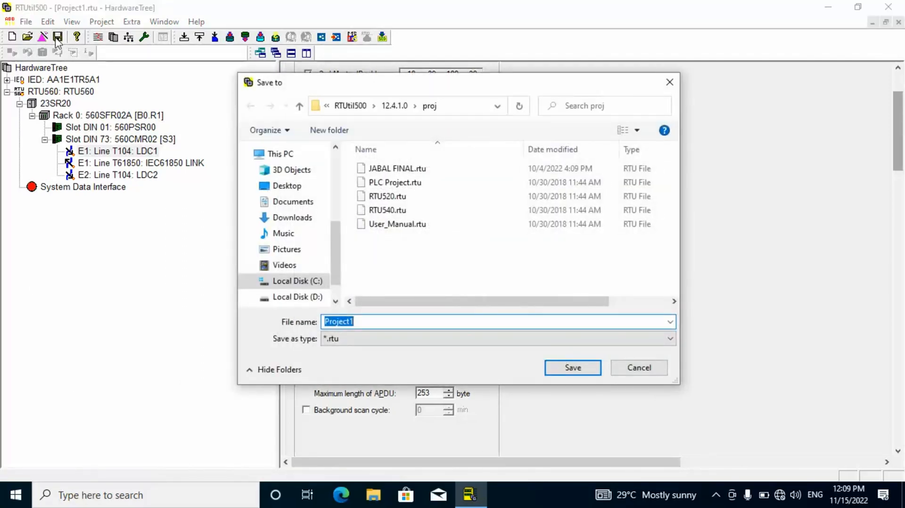
pyautogui.click(673, 80)
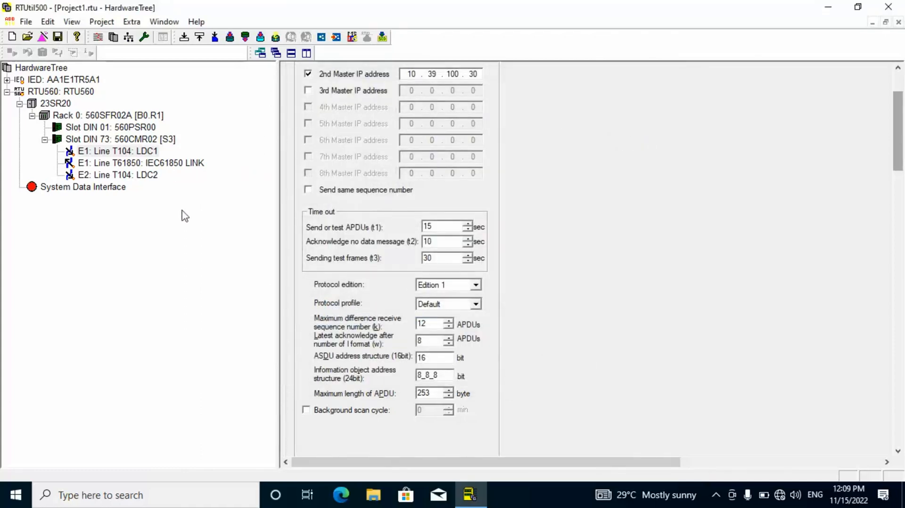
pyautogui.click(88, 129)
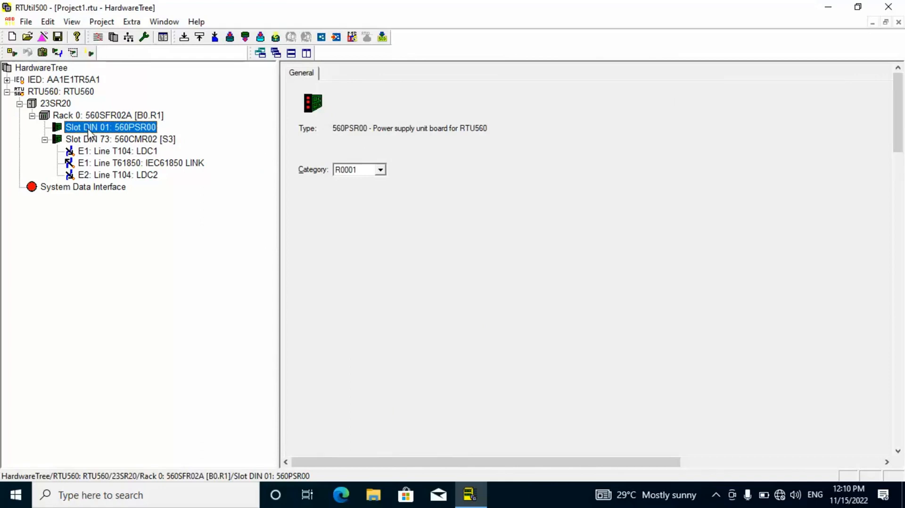
pyautogui.click(45, 140)
pyautogui.click(31, 115)
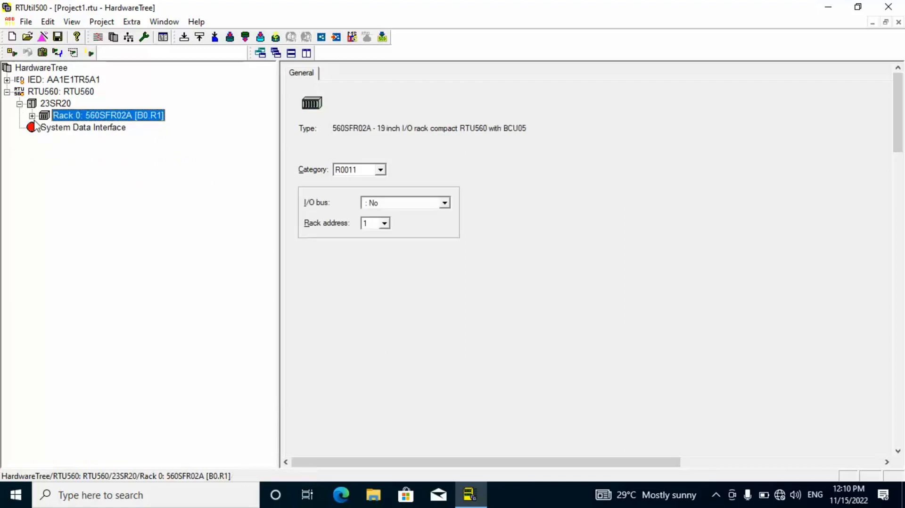
pyautogui.click(32, 115)
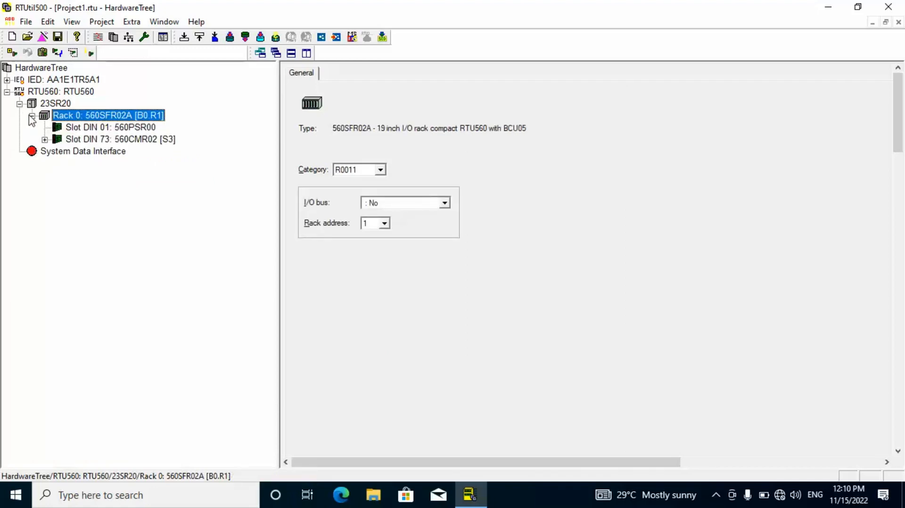
pyautogui.click(44, 140)
pyautogui.click(120, 140)
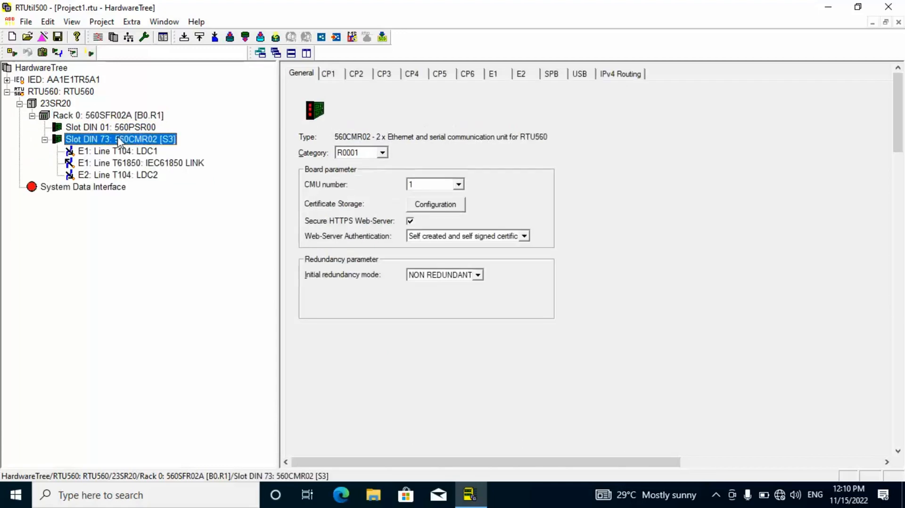
pyautogui.rightClick(119, 140)
pyautogui.click(146, 147)
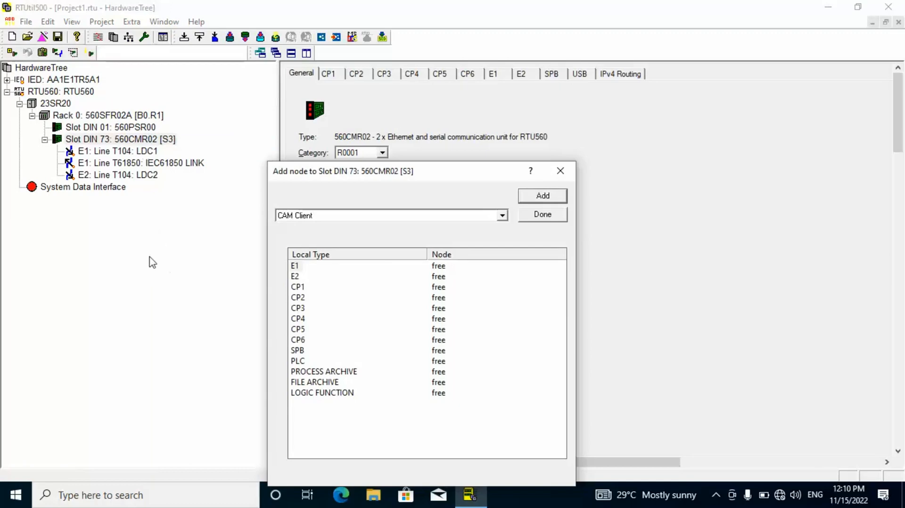
pyautogui.click(565, 177)
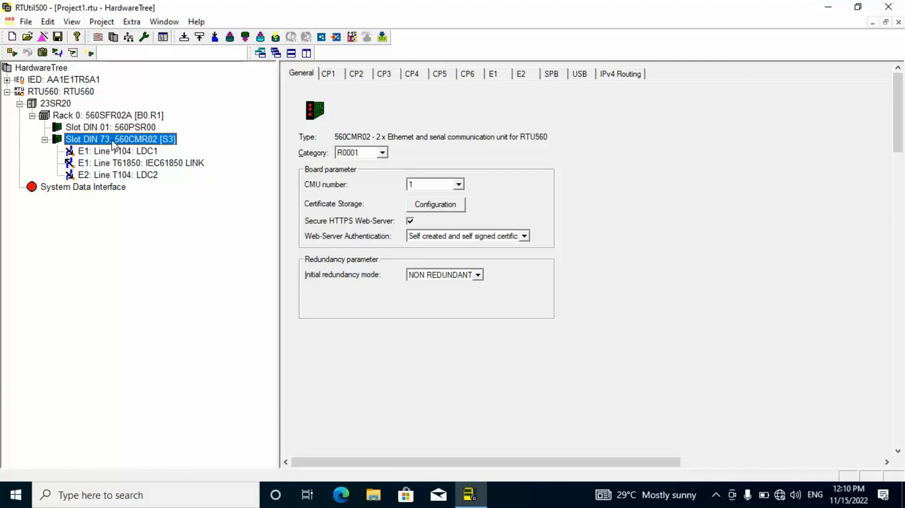
# - Add an I/O bus node on the SPB interface of the 560CMR02 board in slot DIN 73 and check its segment address
pyautogui.rightClick(113, 145)
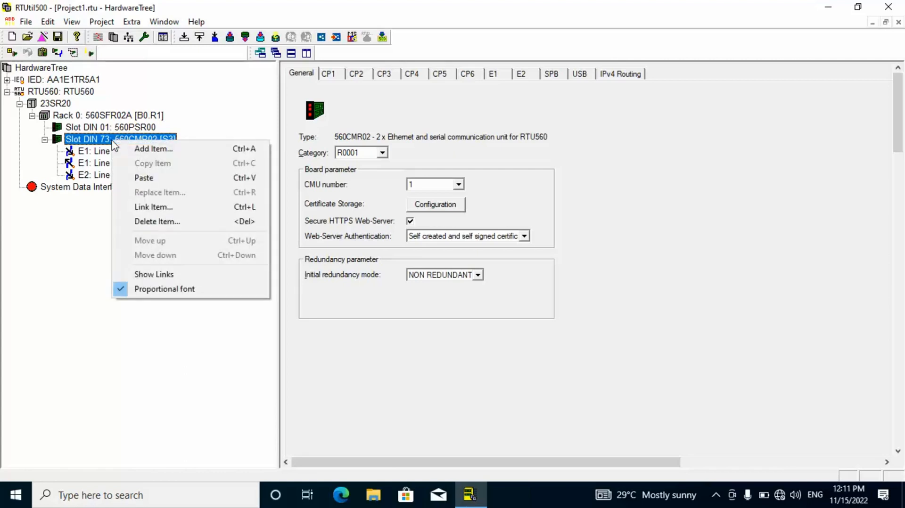
pyautogui.click(136, 150)
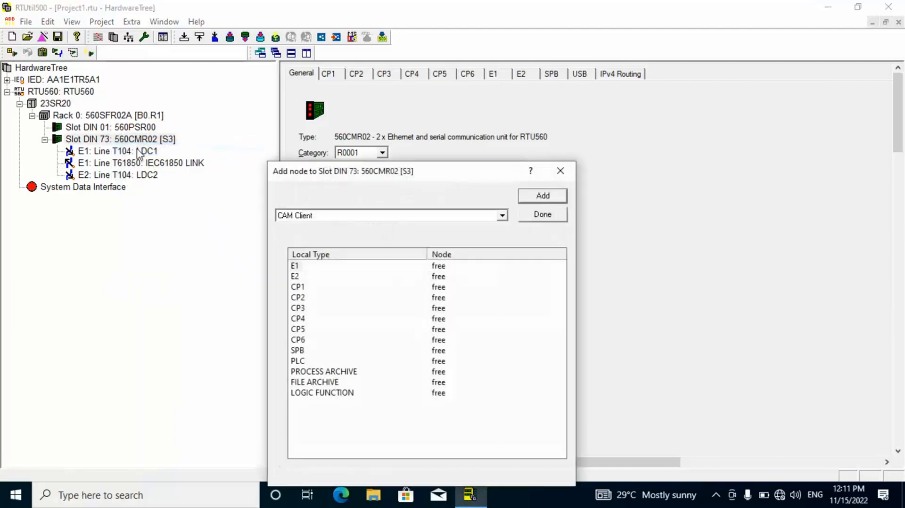
pyautogui.click(299, 350)
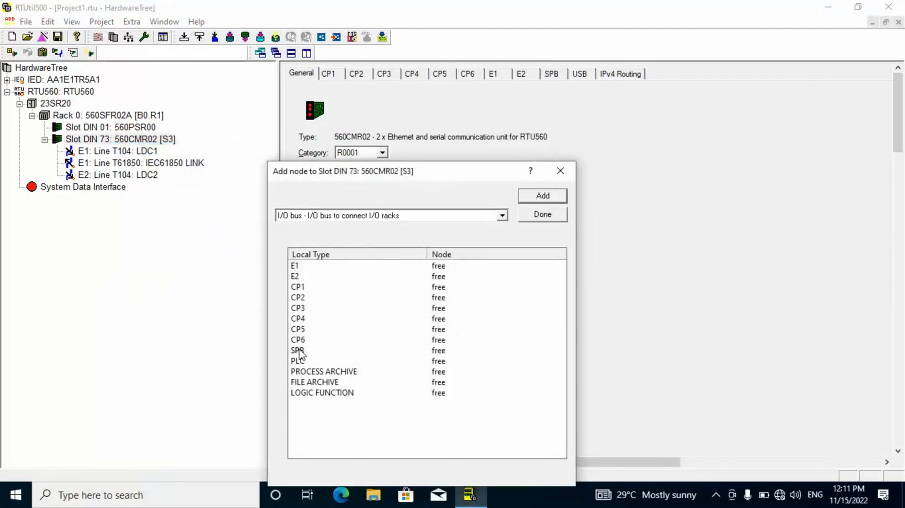
pyautogui.click(299, 351)
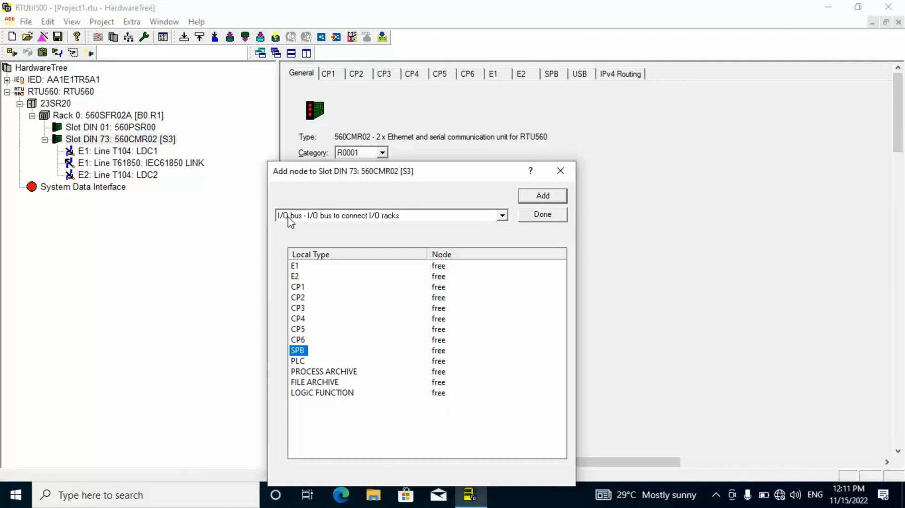
pyautogui.click(554, 197)
pyautogui.click(559, 173)
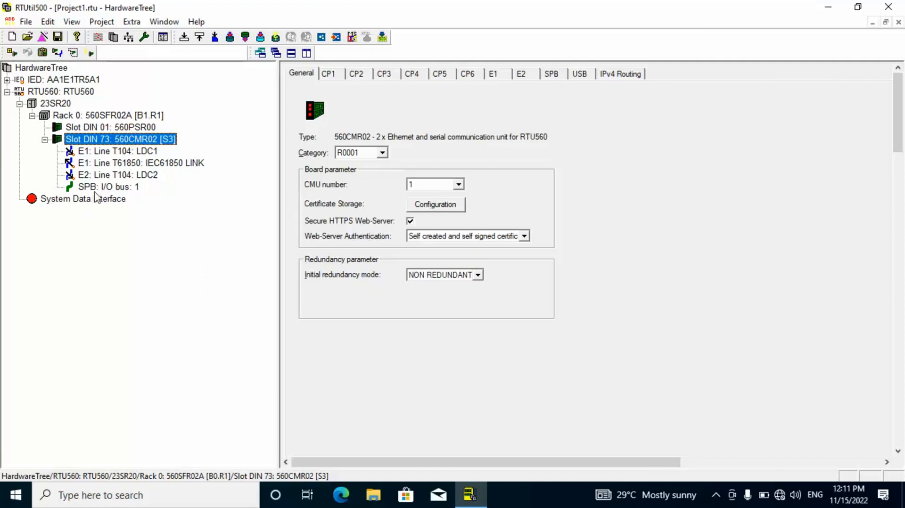
pyautogui.click(96, 188)
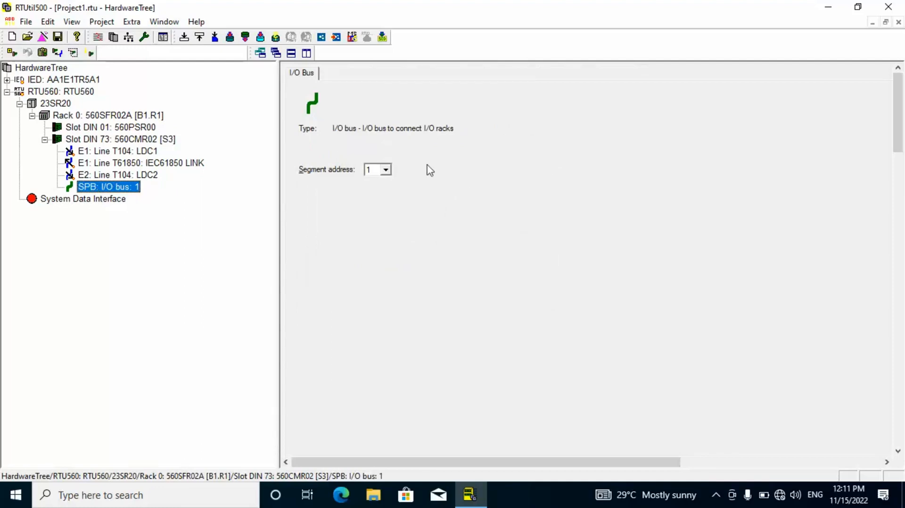
pyautogui.click(386, 169)
pyautogui.click(386, 170)
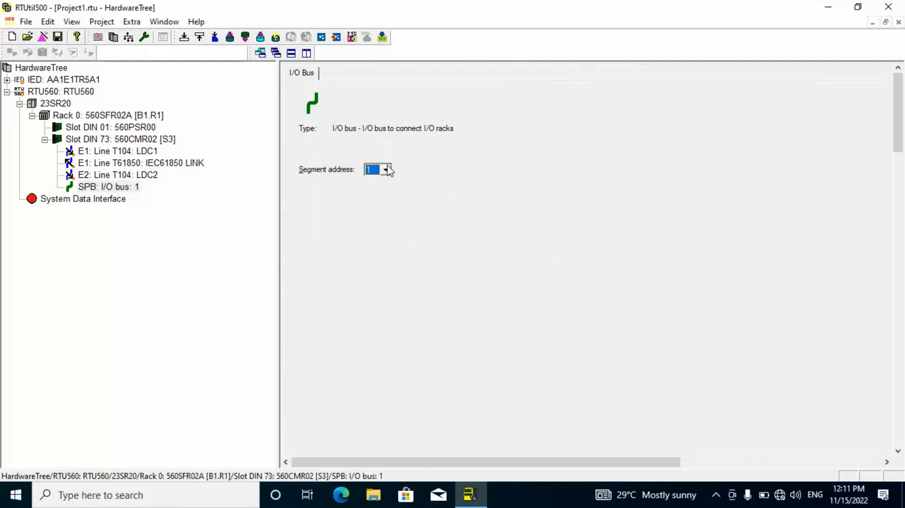
# - Disable the secure HTTPS web server on the 560CMR02 board
pyautogui.click(116, 138)
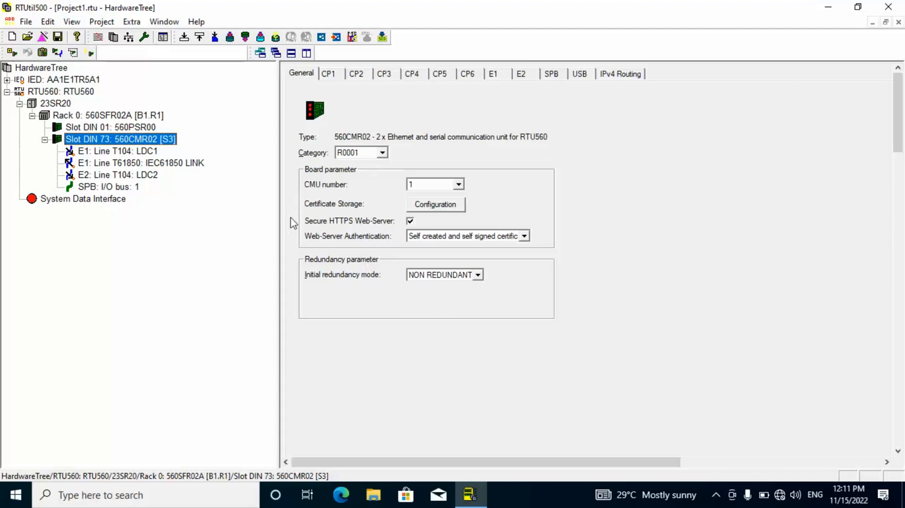
pyautogui.click(410, 221)
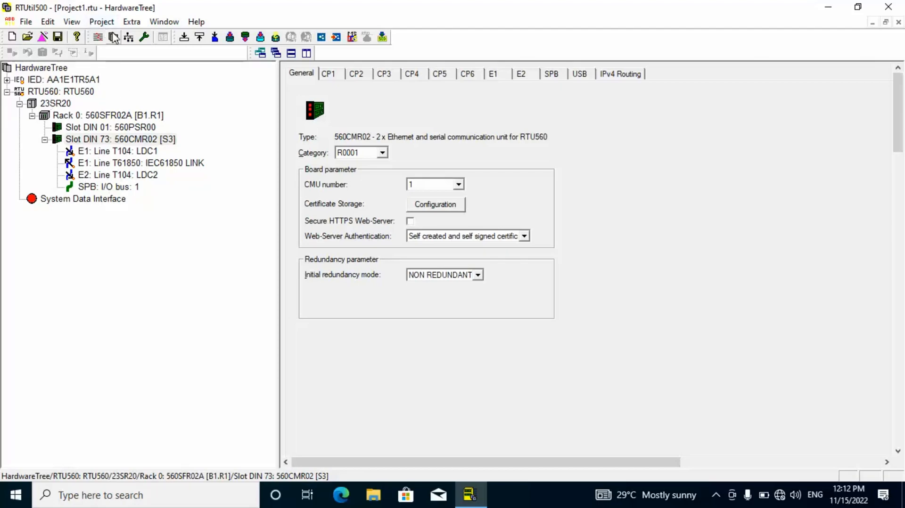
# - Examine the nodes under each line in the network tree and the IEC 61850 line address of IED AA1E1TR5A1 in the hardware tree
pyautogui.click(128, 38)
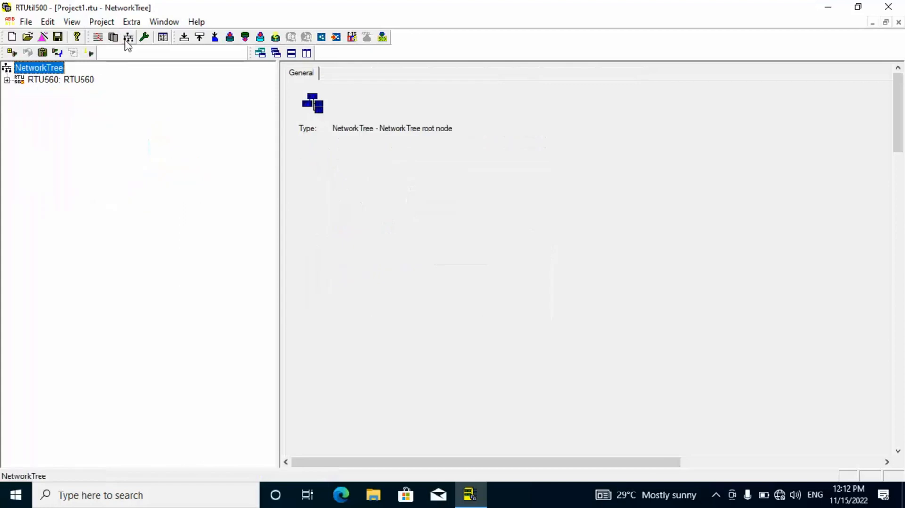
pyautogui.click(7, 80)
pyautogui.click(19, 91)
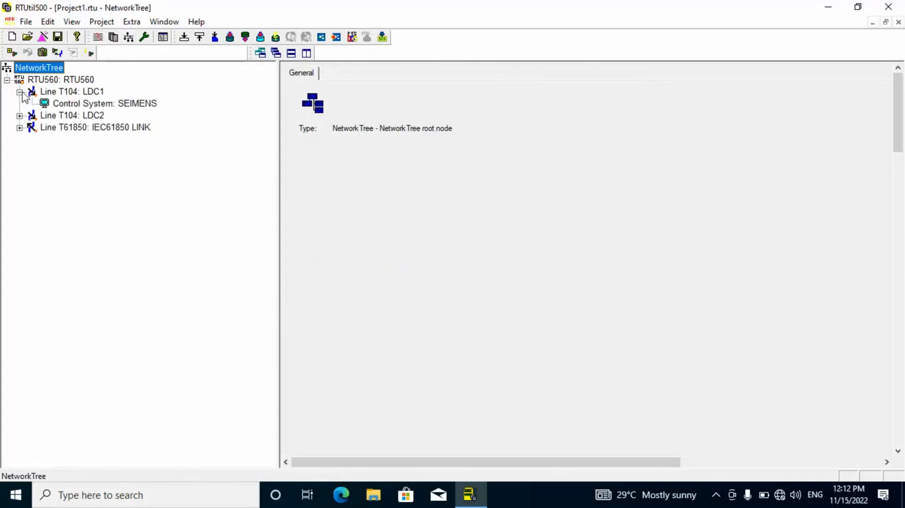
pyautogui.click(19, 116)
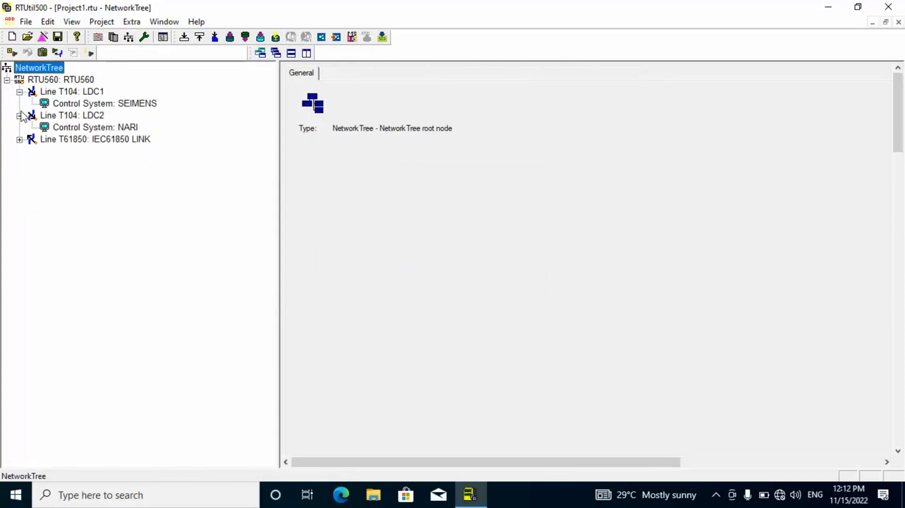
pyautogui.click(19, 140)
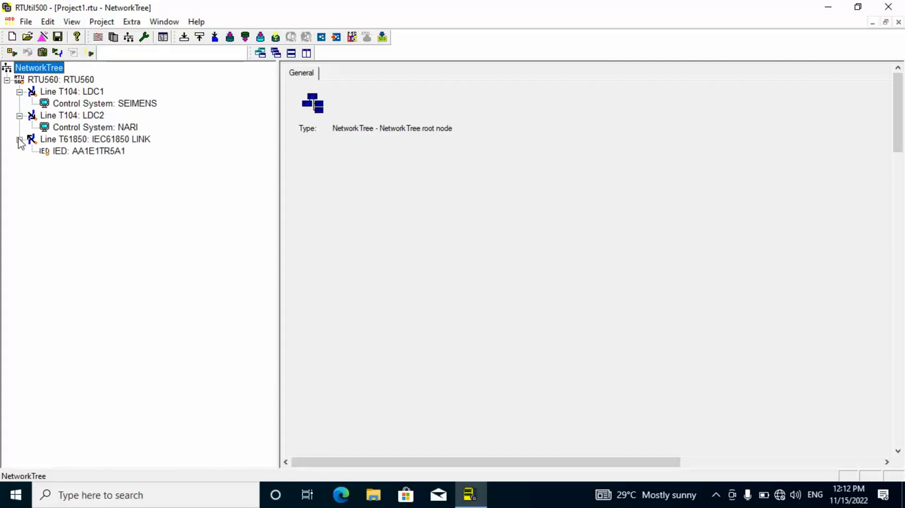
pyautogui.click(113, 37)
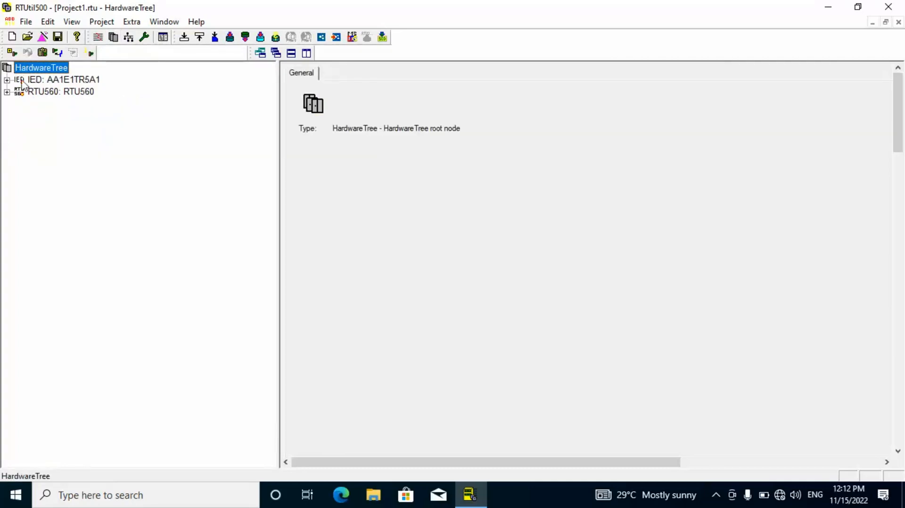
pyautogui.click(56, 80)
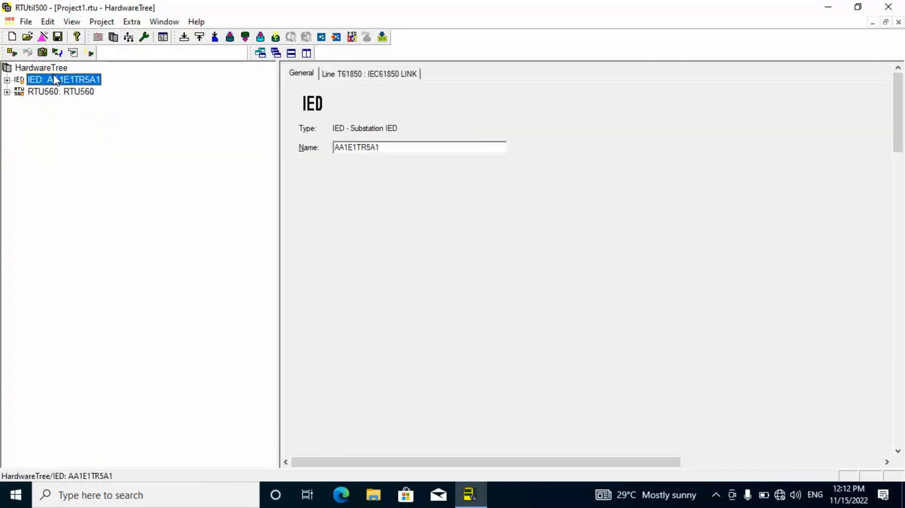
pyautogui.click(366, 76)
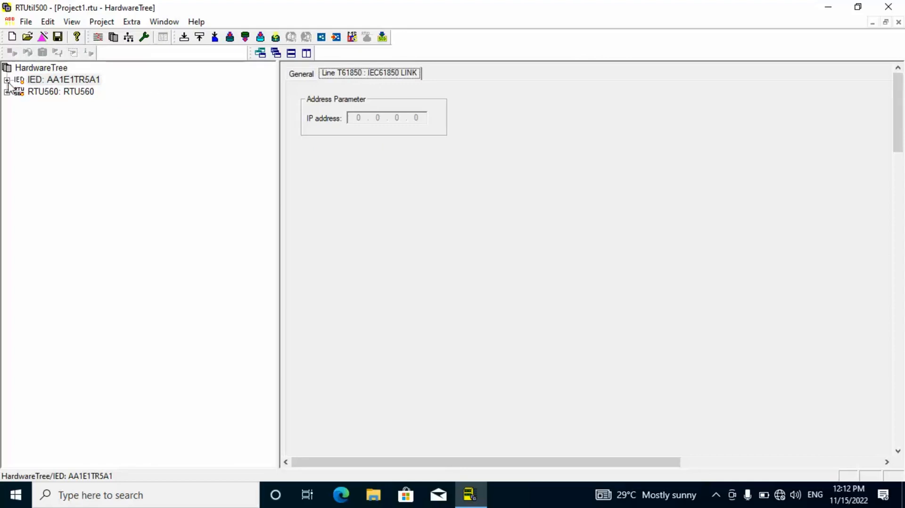
pyautogui.doubleClick(15, 82)
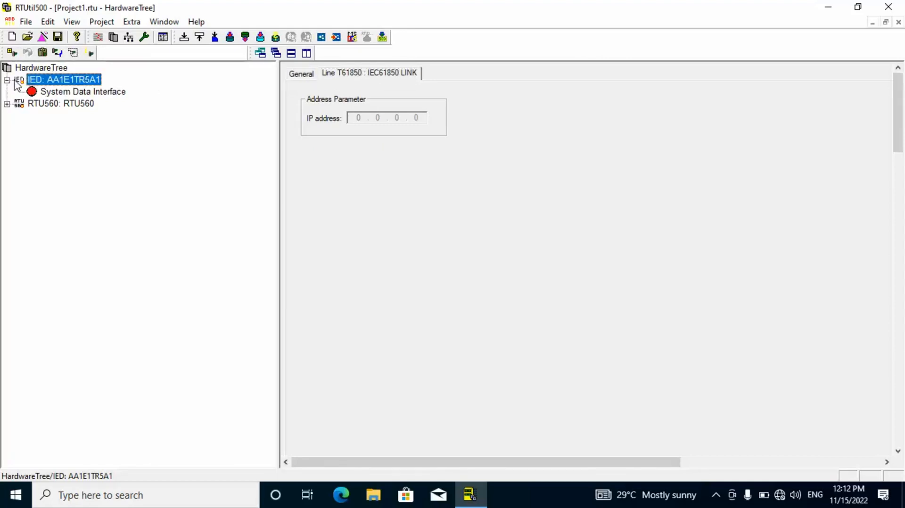
# - Add a second IED node to the T61850 line IEC61850 LINK in the network tree
pyautogui.click(129, 38)
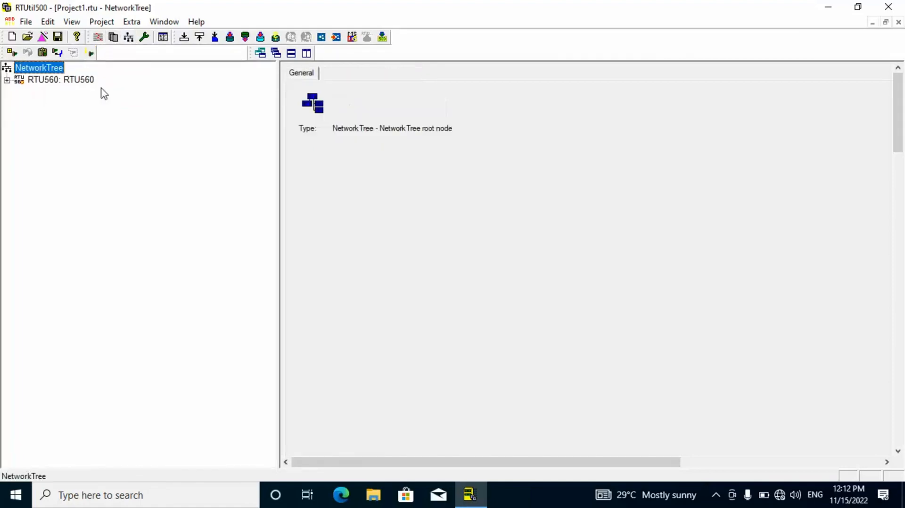
pyautogui.click(7, 82)
pyautogui.click(20, 116)
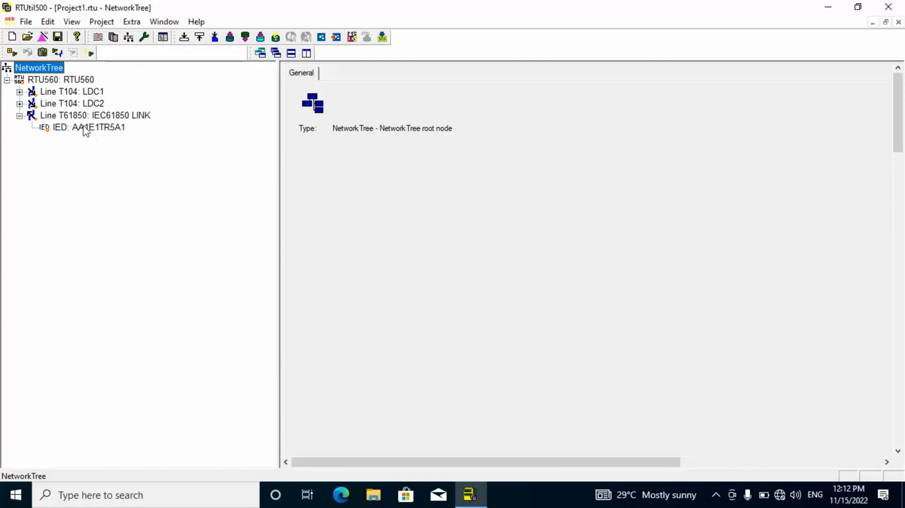
pyautogui.rightClick(77, 115)
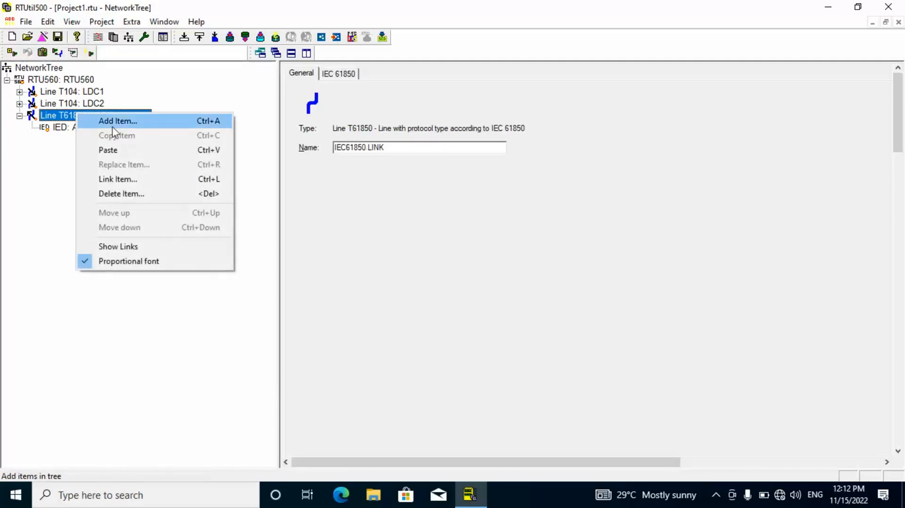
pyautogui.click(113, 125)
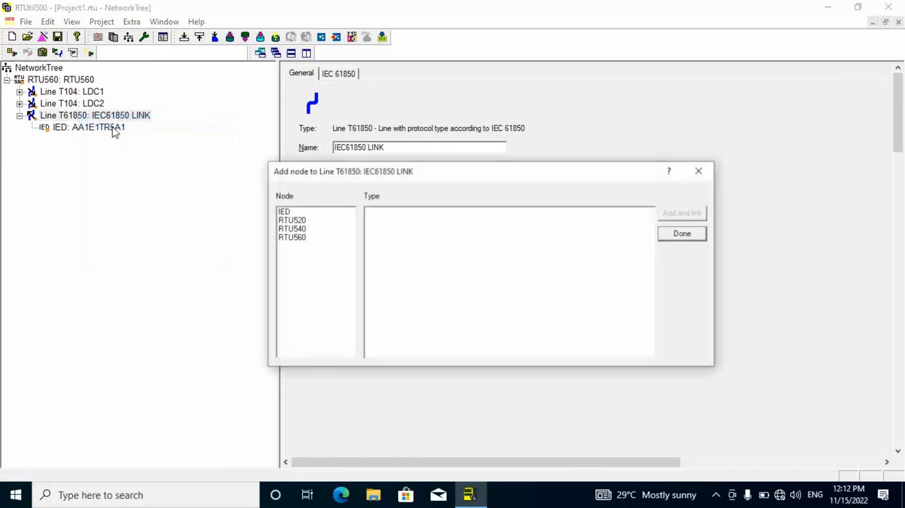
pyautogui.click(285, 212)
pyautogui.click(686, 218)
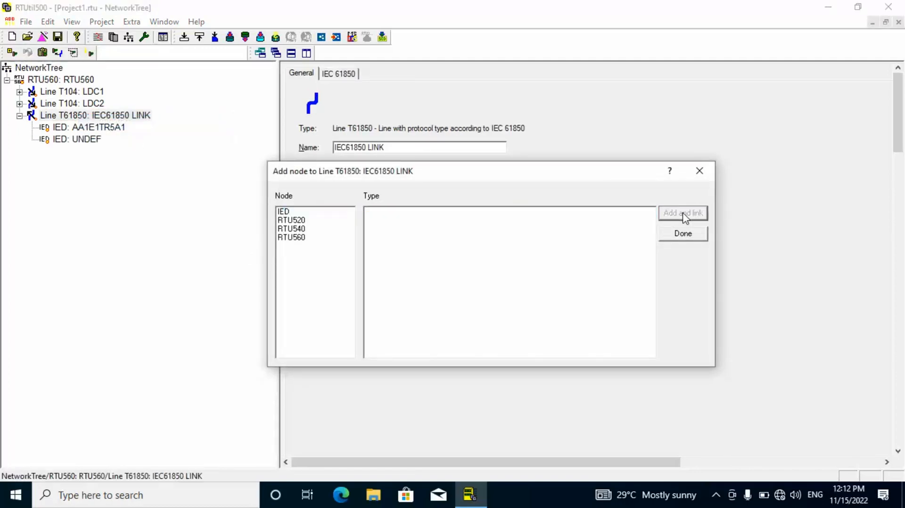
pyautogui.click(698, 177)
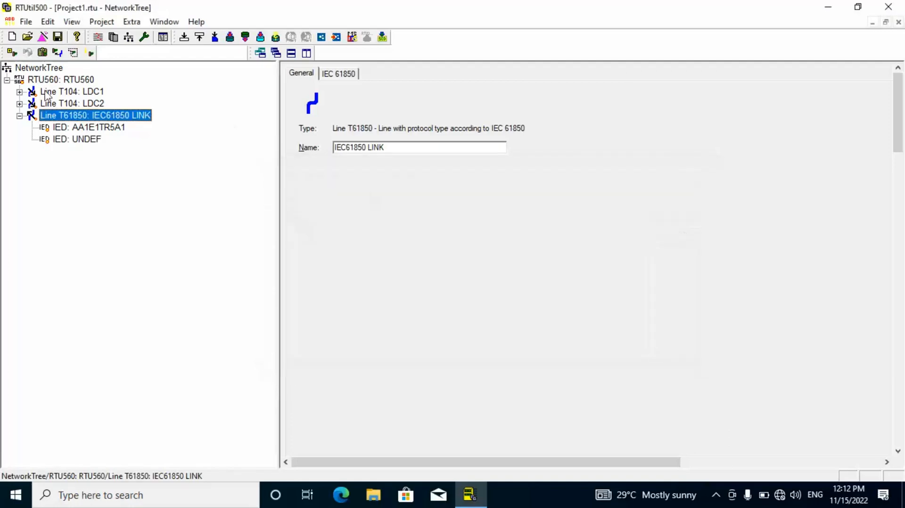
# - Rename the undefined IED under IEC61850 LINK as AA1E1TR6A1
pyautogui.click(91, 140)
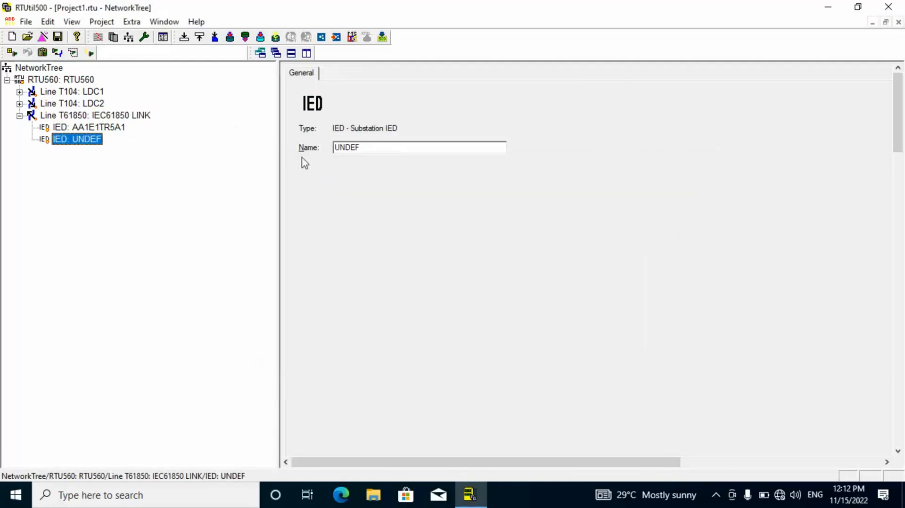
pyautogui.click(408, 150)
pyautogui.press('BackSpace')
pyautogui.press('BackSpace')
pyautogui.press('BackSpace')
pyautogui.press('BackSpace')
pyautogui.press('BackSpace')
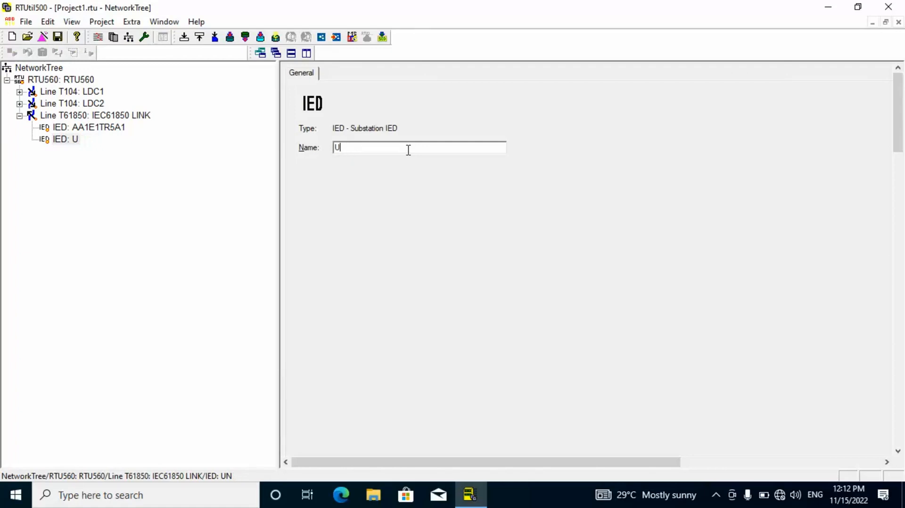
pyautogui.write('aa')
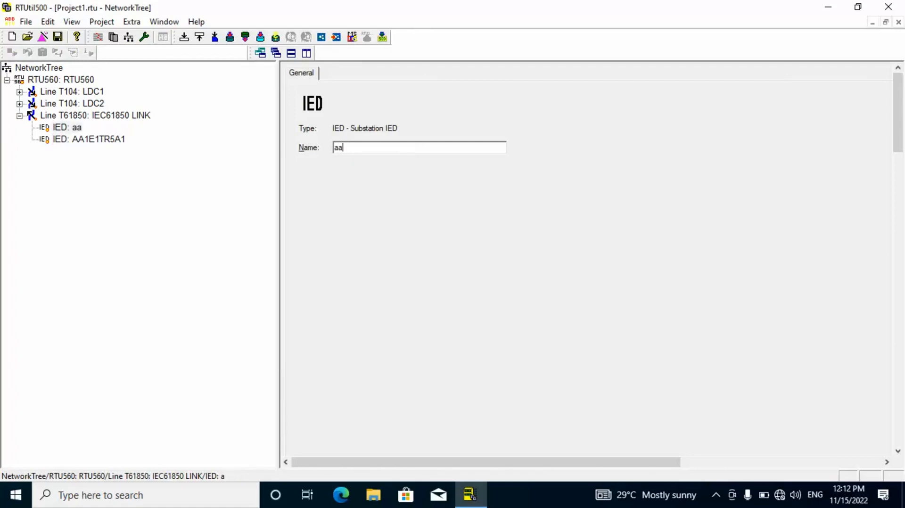
pyautogui.press('BackSpace')
pyautogui.press('BackSpace')
pyautogui.press('capslock')
pyautogui.write('AA1E1')
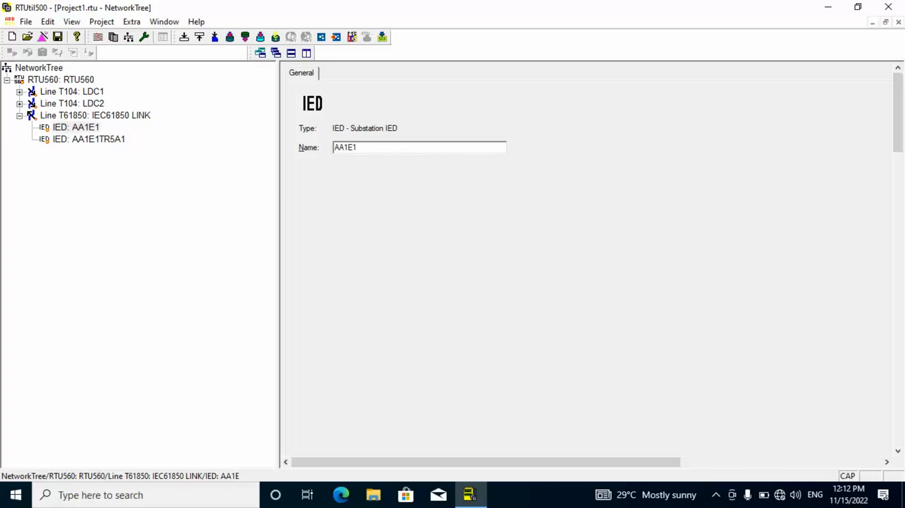
pyautogui.write('TR6')
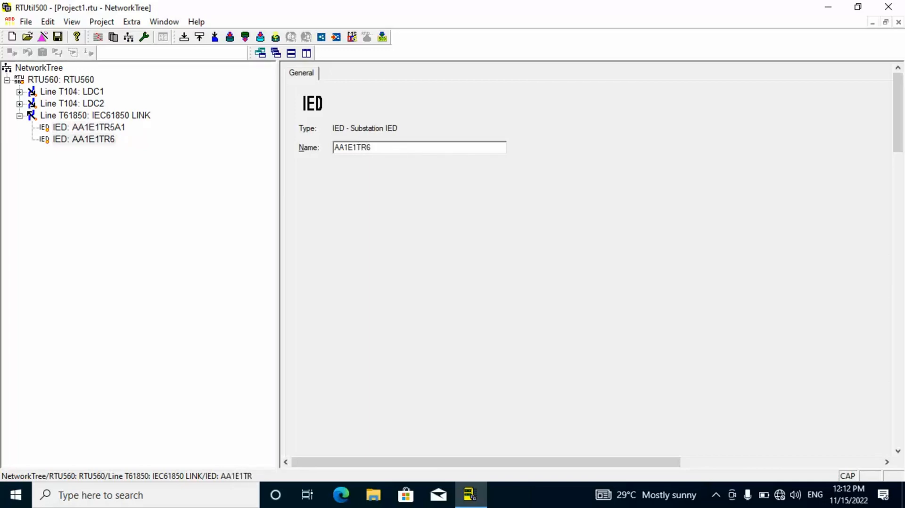
pyautogui.write('A1')
pyautogui.press('Return')
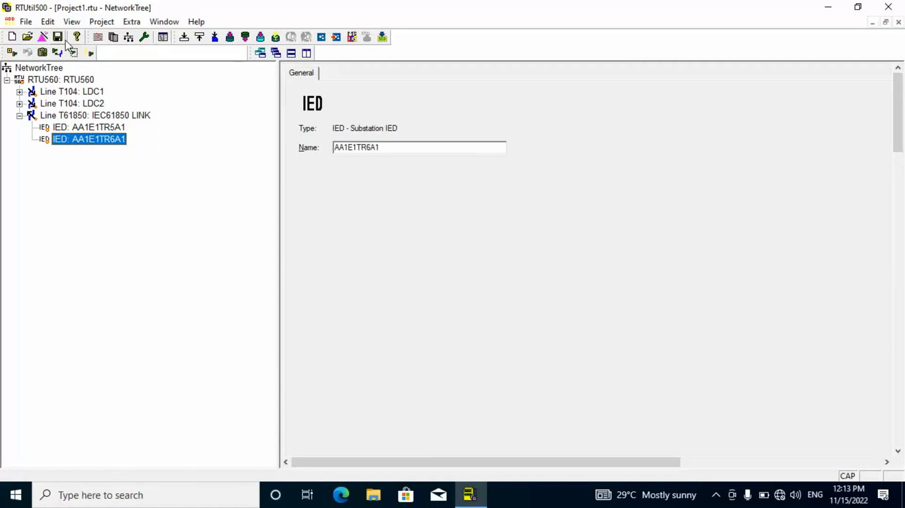
pyautogui.click(129, 38)
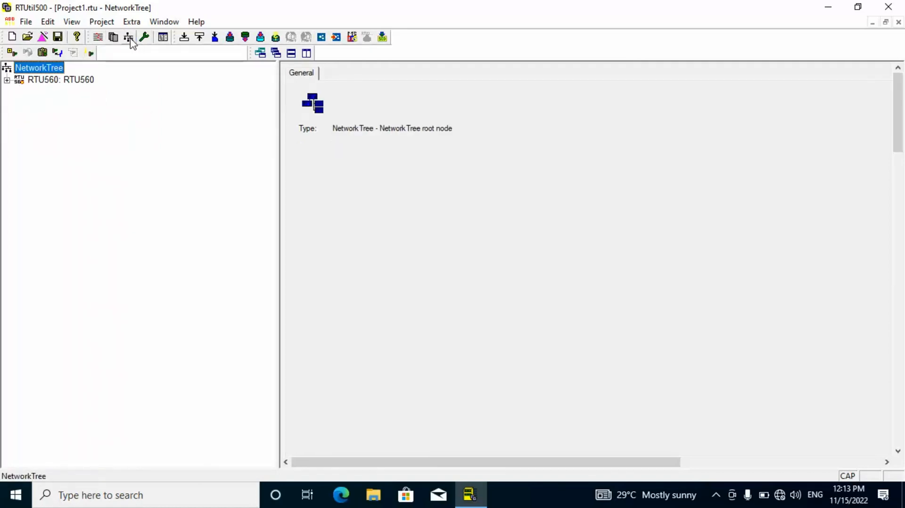
# - Review the top-level nodes of the project's network, hardware and signal trees
pyautogui.click(7, 80)
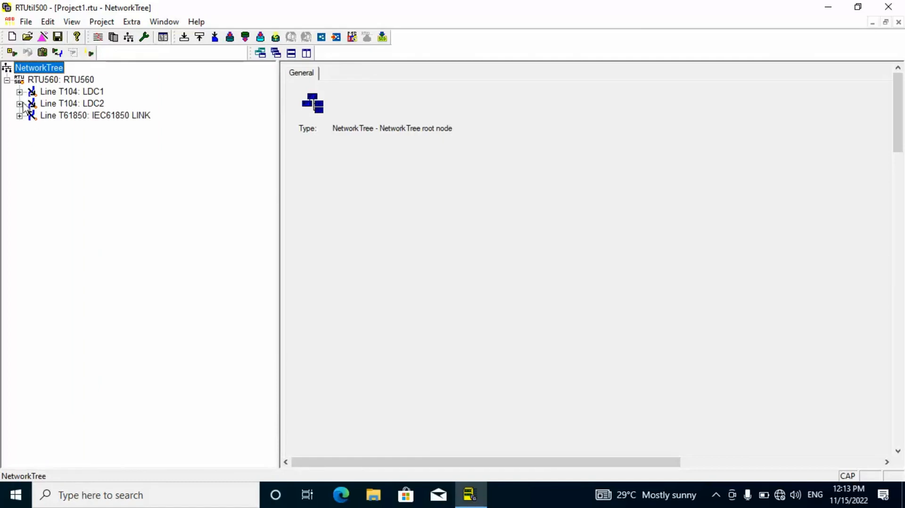
pyautogui.click(114, 38)
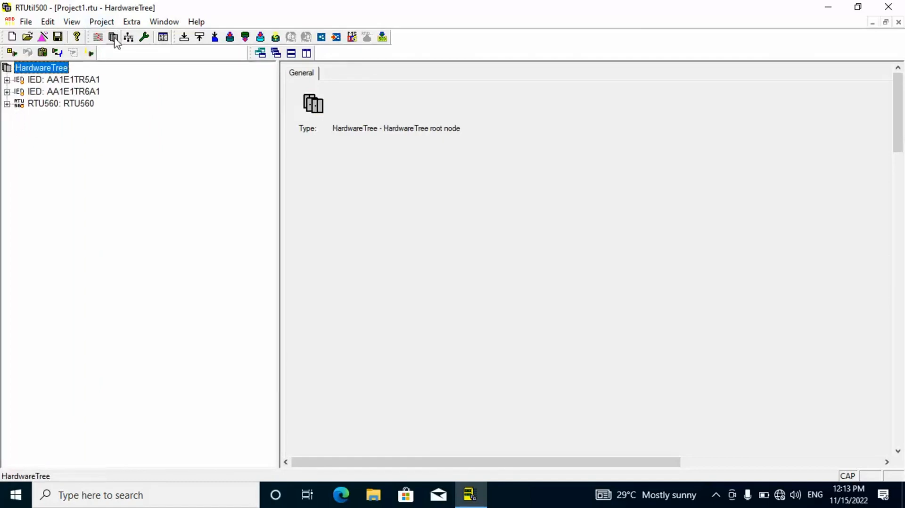
pyautogui.click(102, 39)
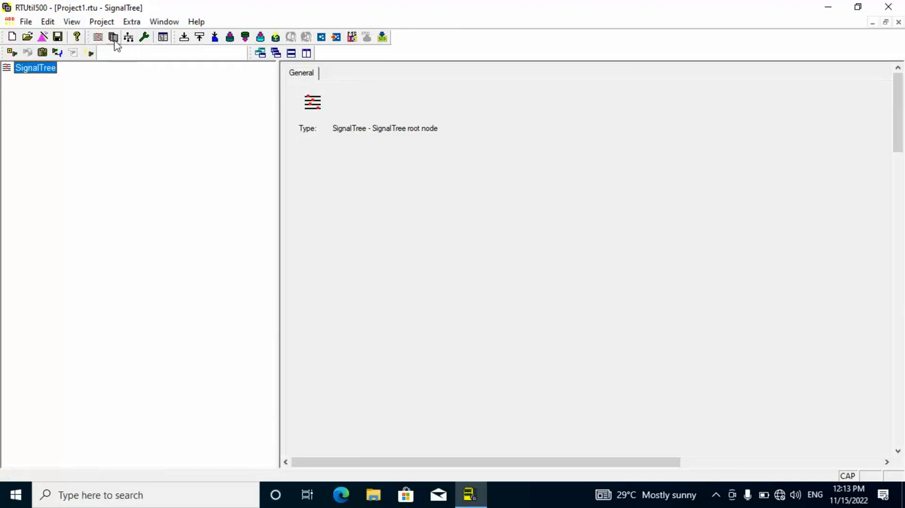
pyautogui.click(114, 38)
pyautogui.click(131, 40)
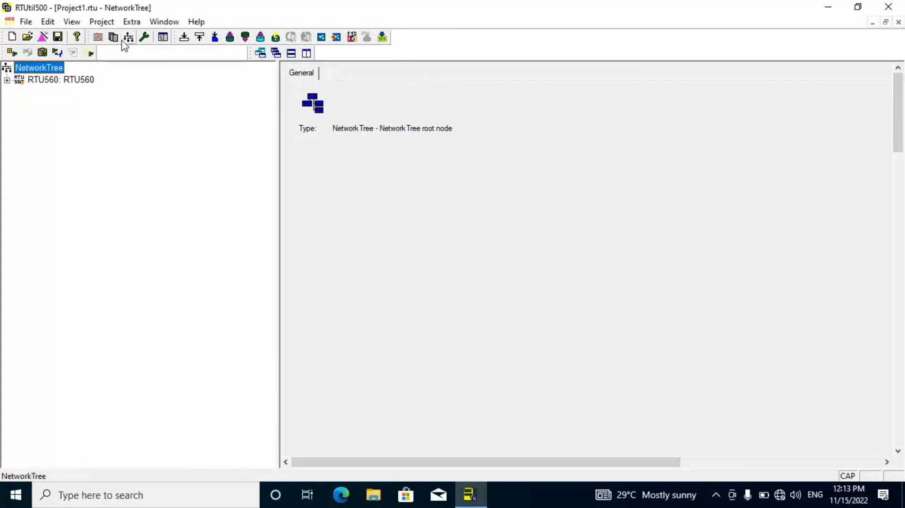
# - Start saving the project and create a Desktop folder named IEC61850 RECORD as its location
pyautogui.click(58, 39)
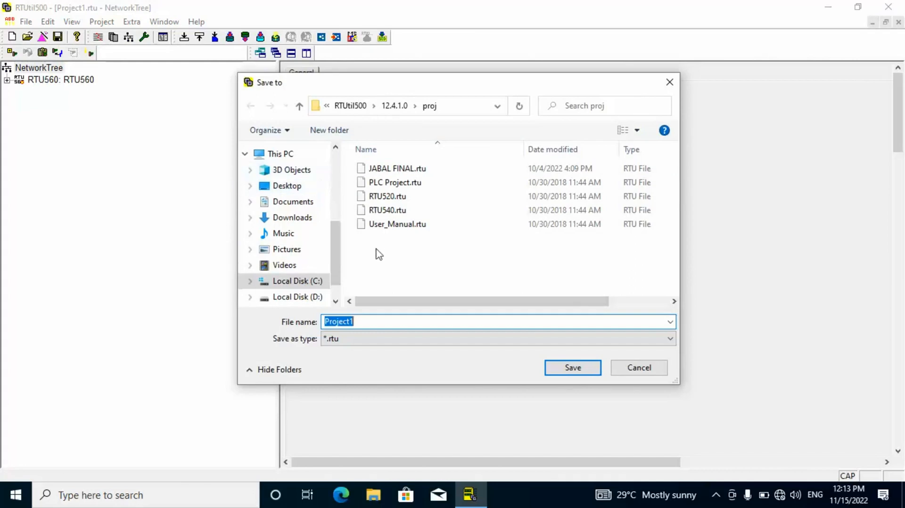
pyautogui.click(275, 188)
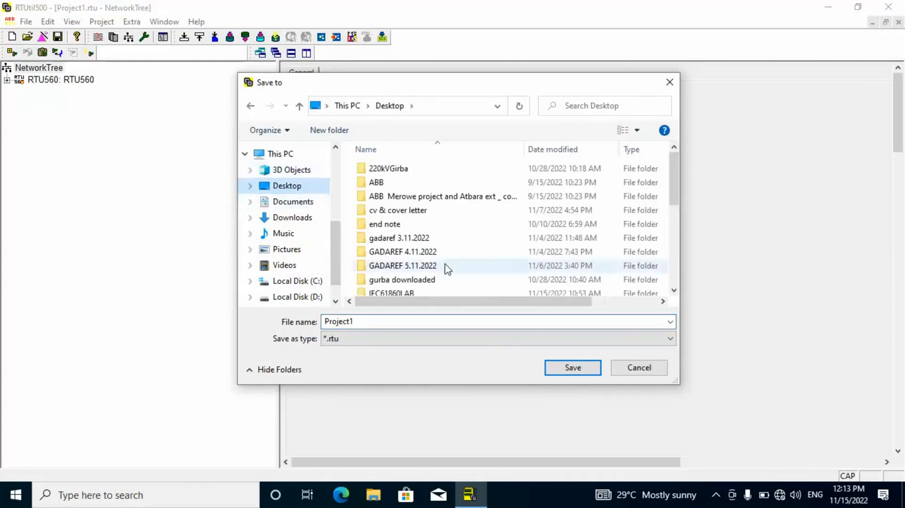
pyautogui.rightClick(487, 250)
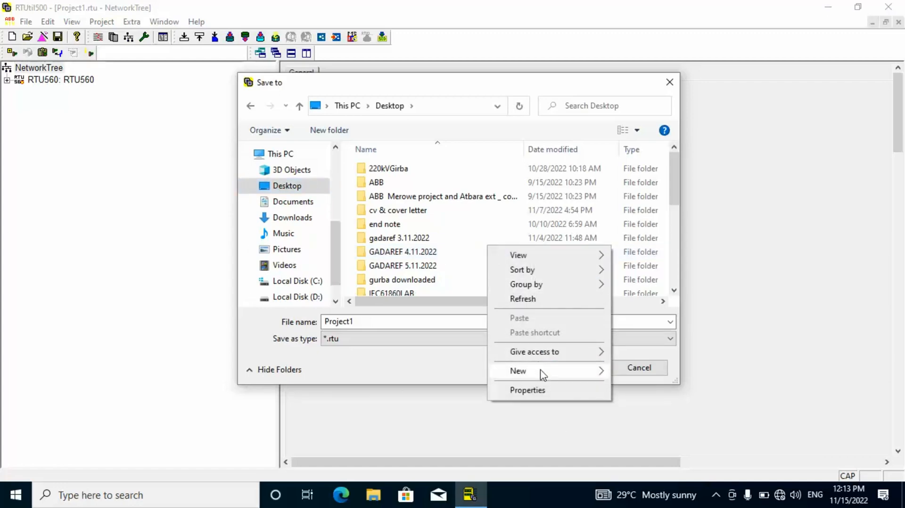
pyautogui.moveTo(561, 375)
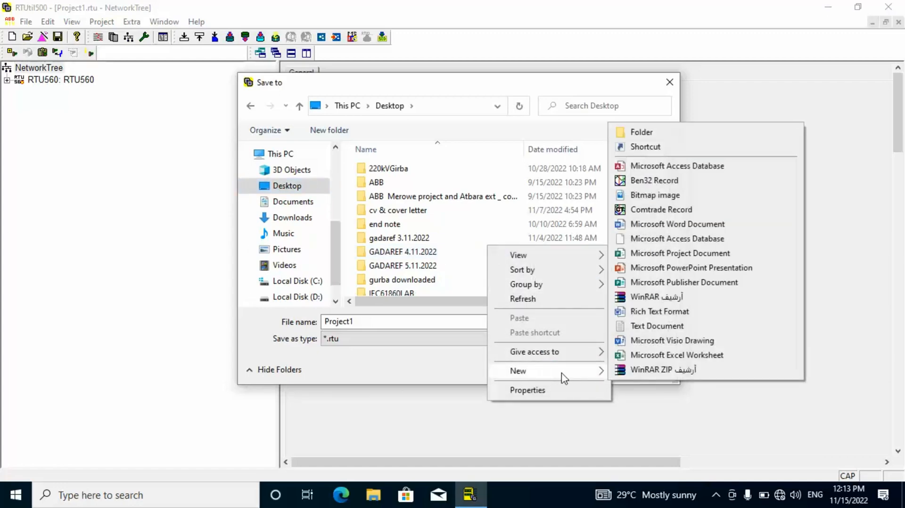
pyautogui.click(640, 133)
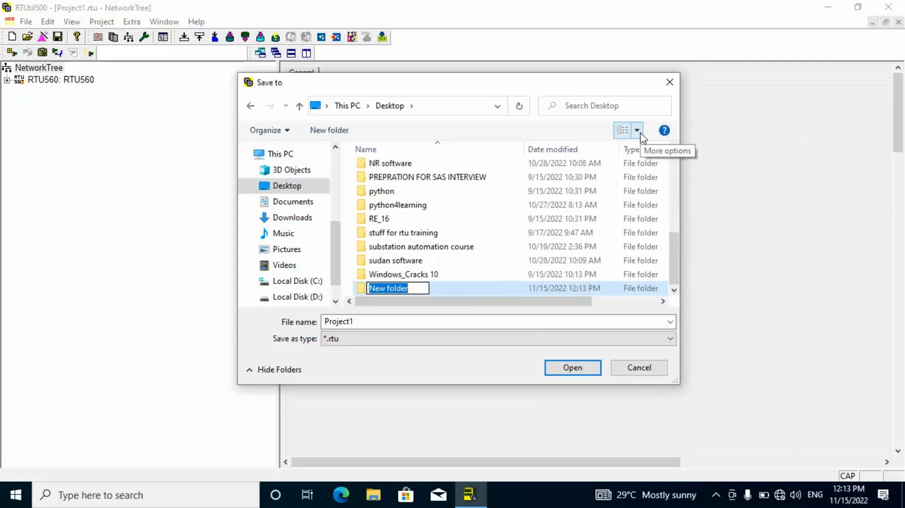
pyautogui.write('IEC')
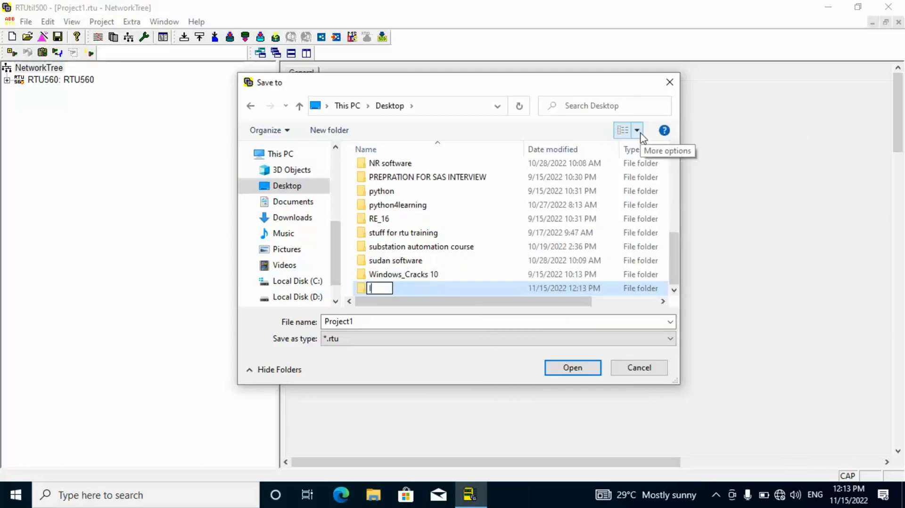
pyautogui.write('61850')
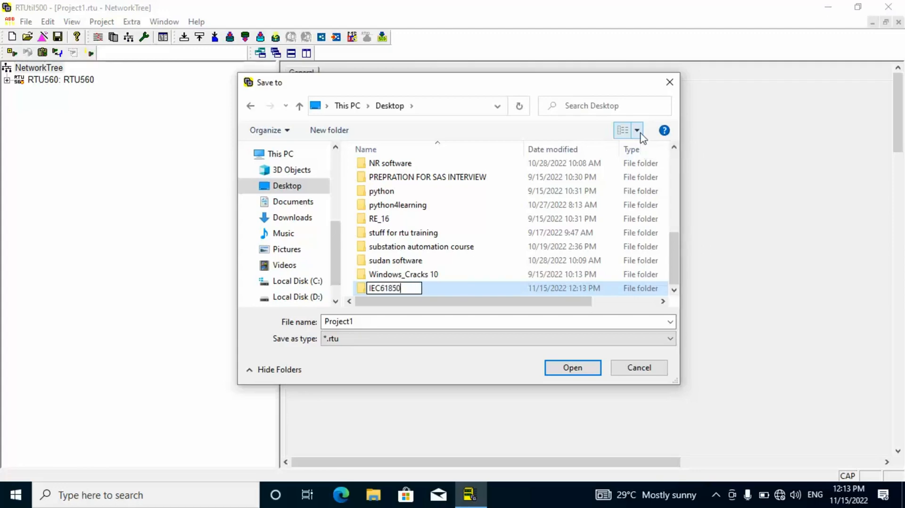
pyautogui.write(' RECORD')
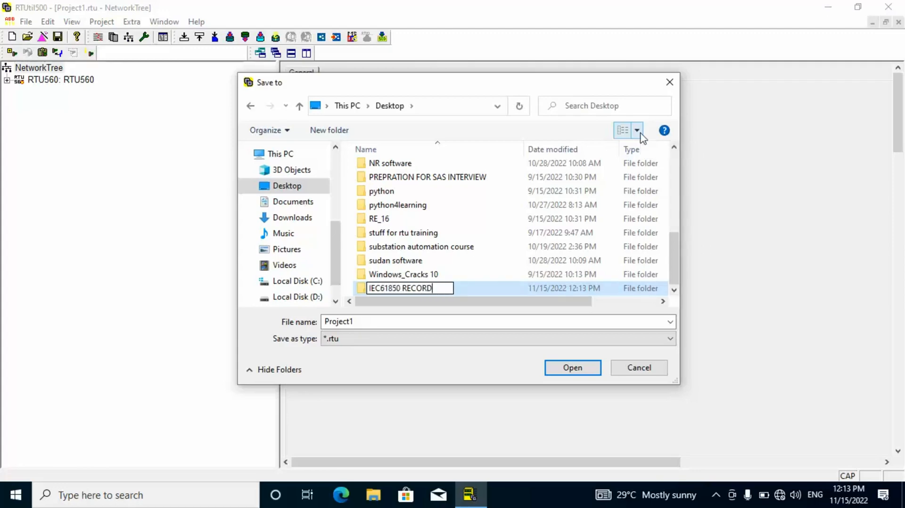
pyautogui.doubleClick(368, 293)
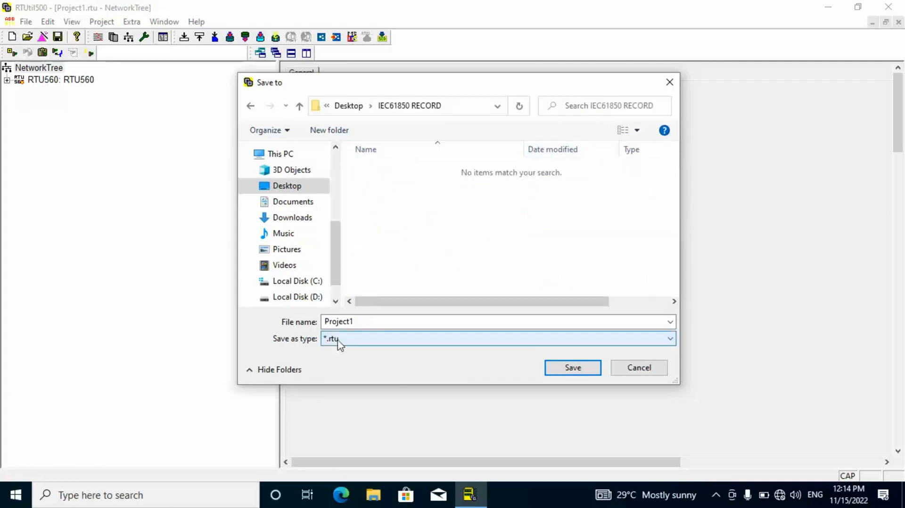
# - Create a subfolder named RTUFILES inside the IEC61850 RECORD folder
pyautogui.click(365, 324)
pyautogui.doubleClick(366, 323)
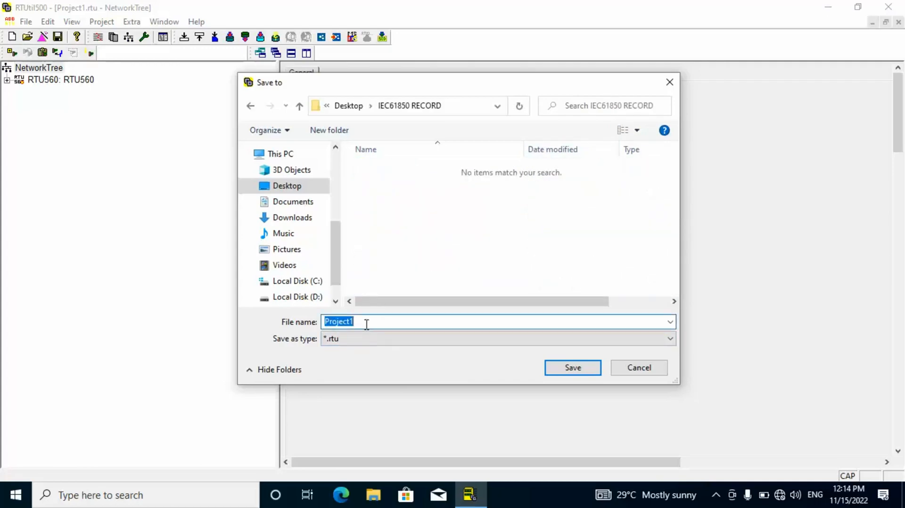
pyautogui.rightClick(378, 191)
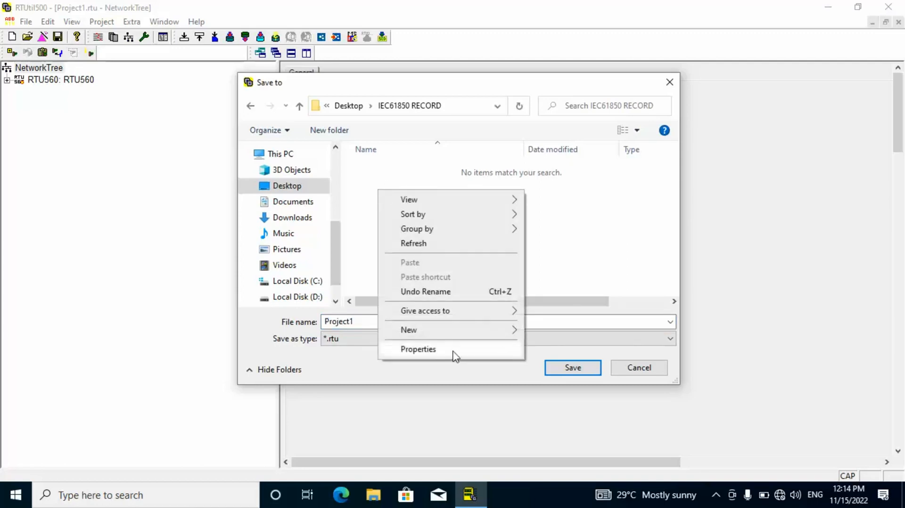
pyautogui.moveTo(459, 336)
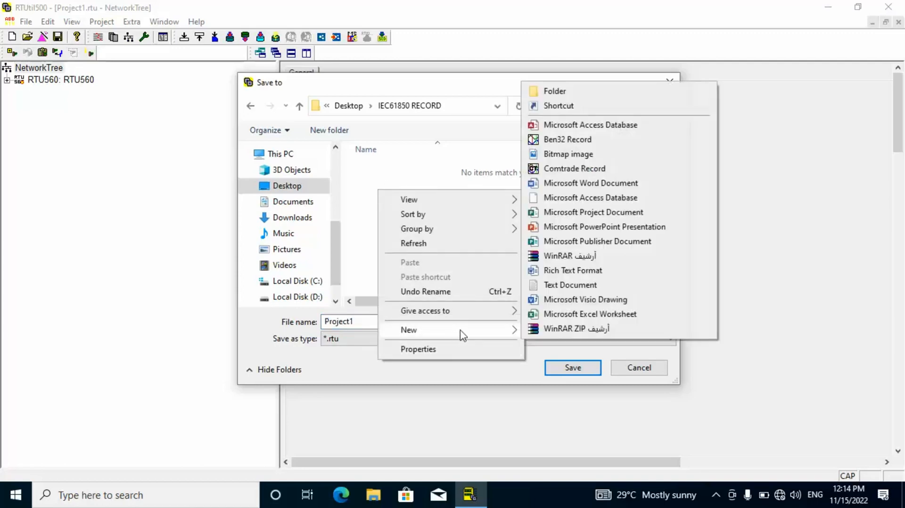
pyautogui.click(565, 95)
pyautogui.write('RT')
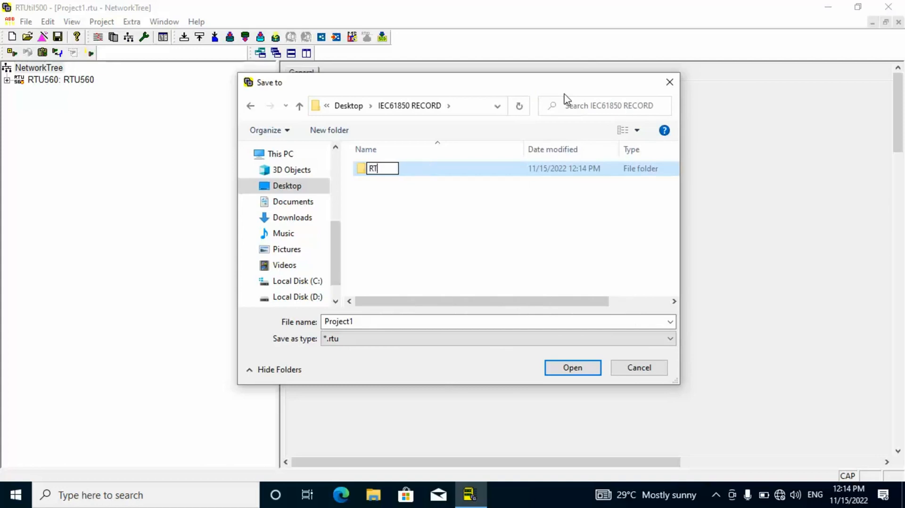
pyautogui.write('UFILES')
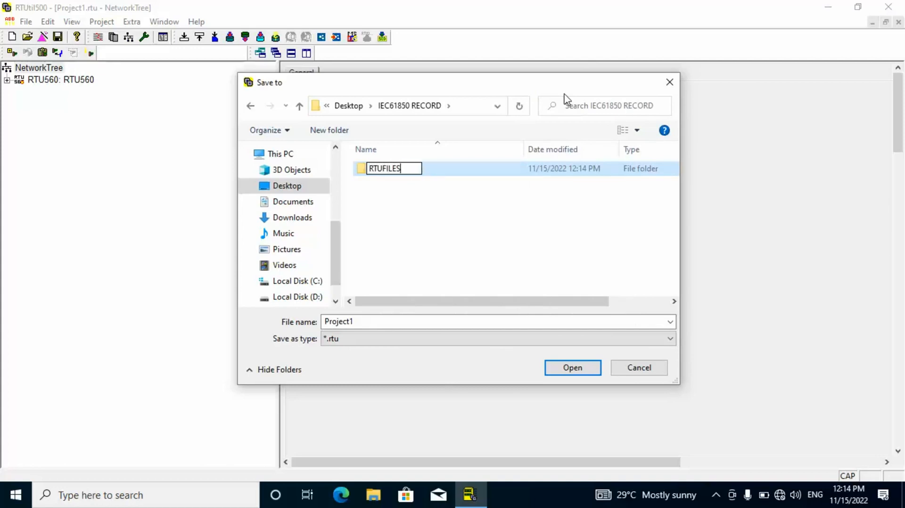
pyautogui.click(393, 216)
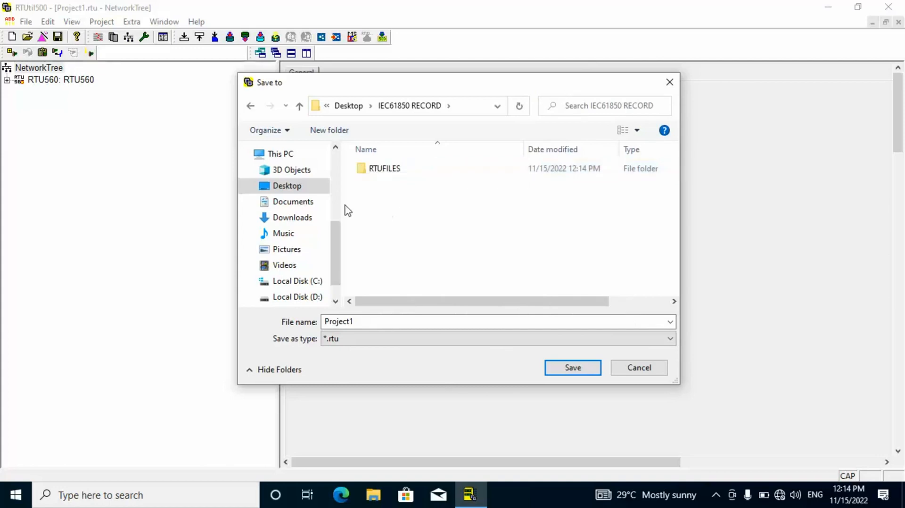
# - Create a second subfolder named PCMFILES inside the IEC61850 RECORD folder
pyautogui.rightClick(388, 201)
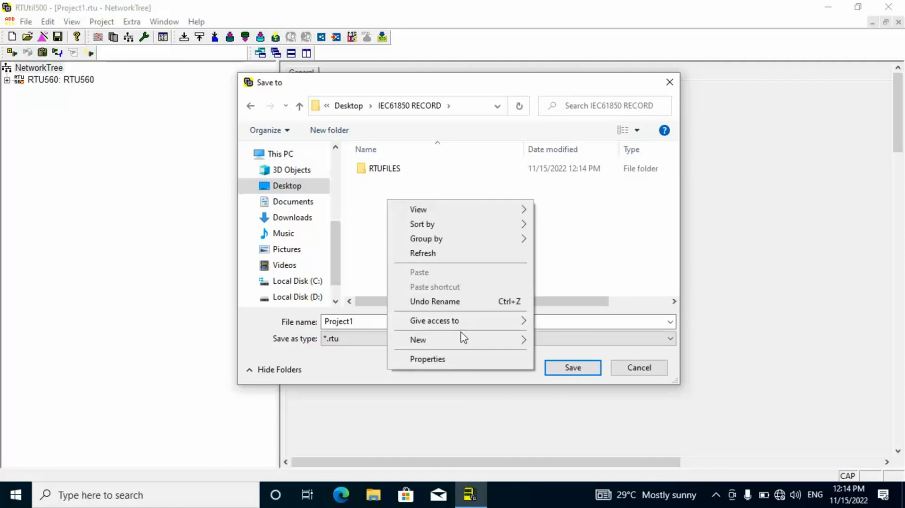
pyautogui.moveTo(466, 341)
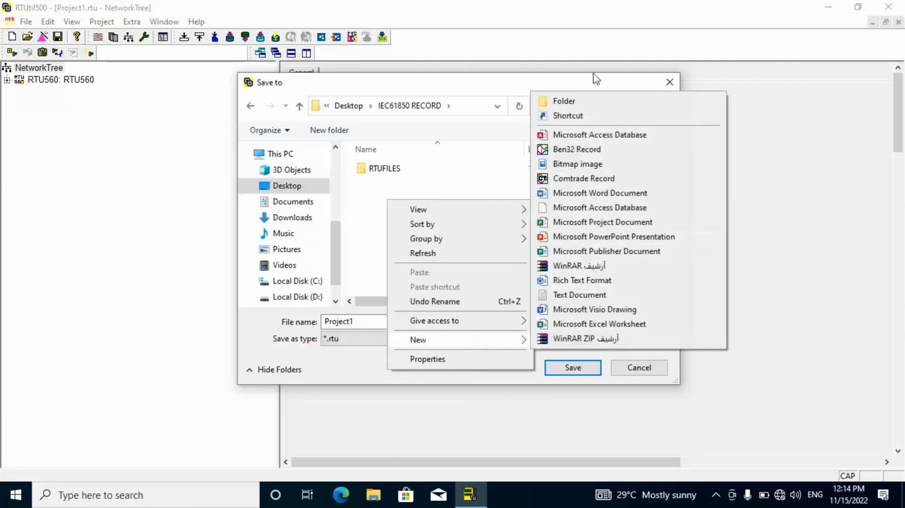
pyautogui.click(566, 102)
pyautogui.write('PC')
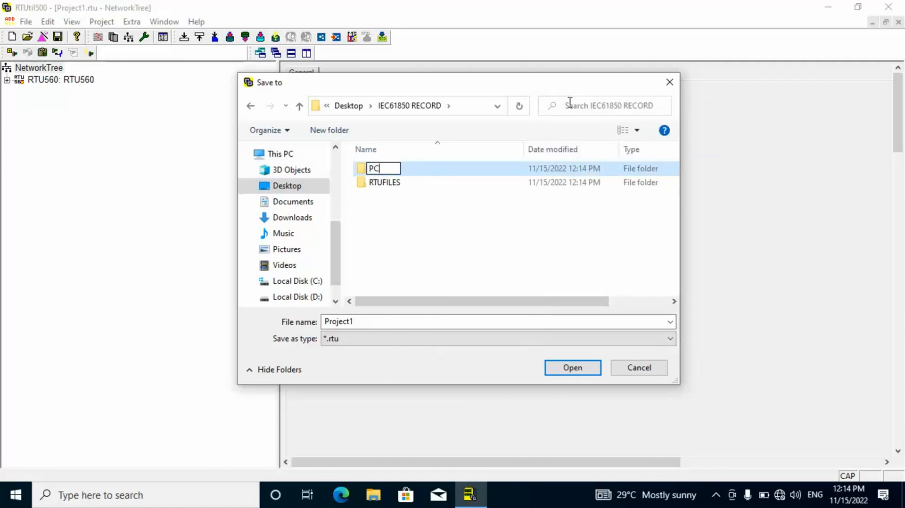
pyautogui.write('MFILES')
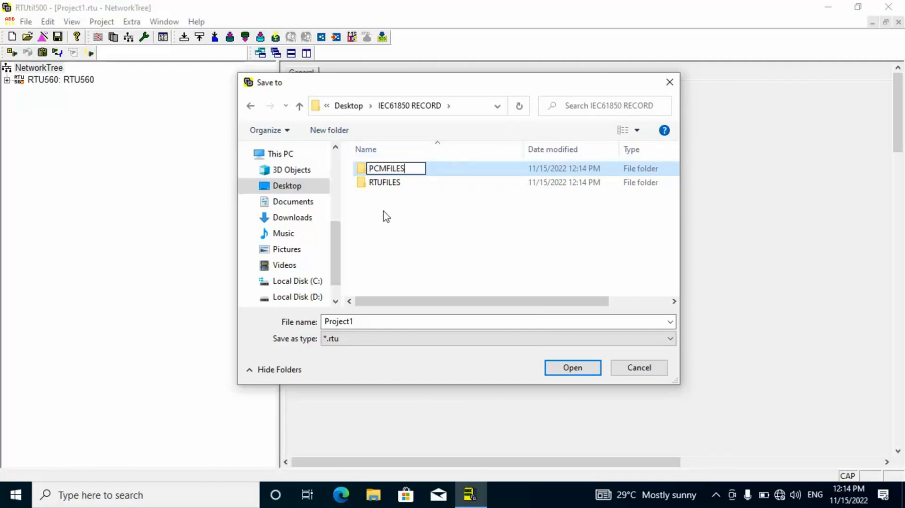
pyautogui.click(438, 205)
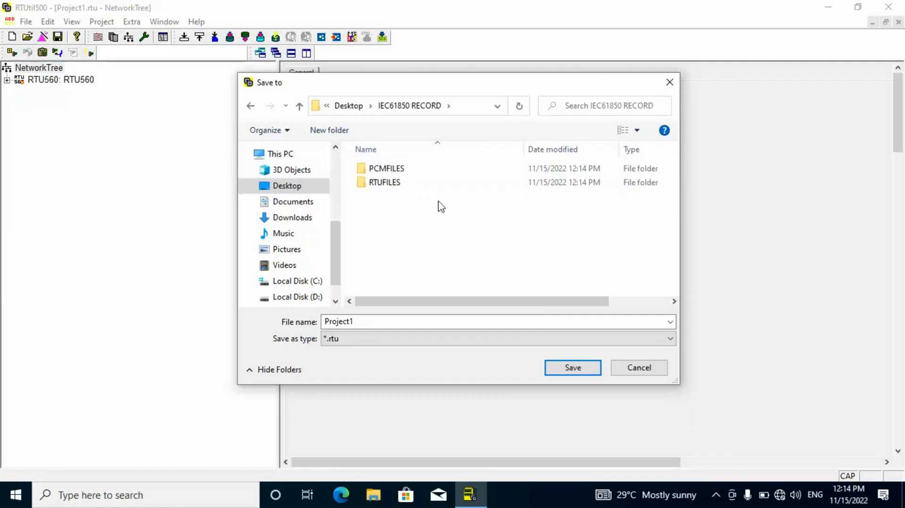
# - Save the project as IEC61850RECORD in the RTUFILES folder, and save it once more with the RTU560 network node expanded
pyautogui.click(374, 184)
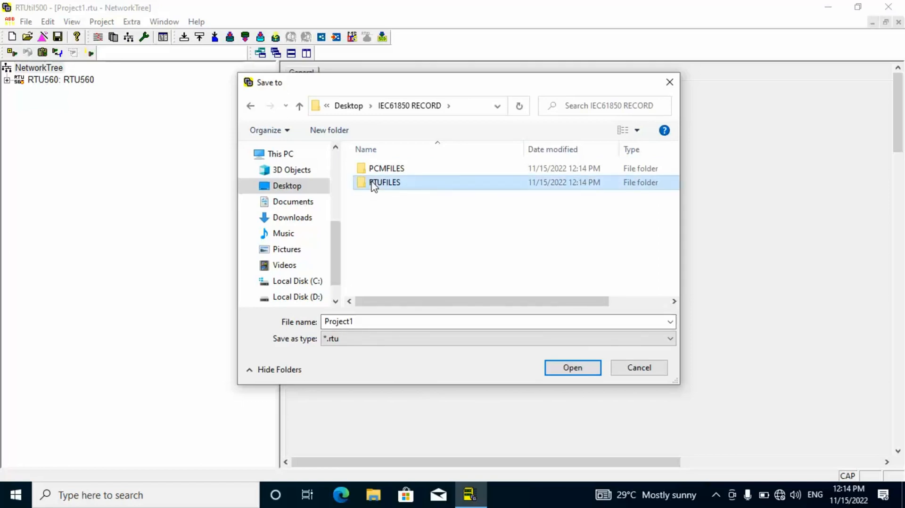
pyautogui.doubleClick(374, 184)
pyautogui.doubleClick(360, 320)
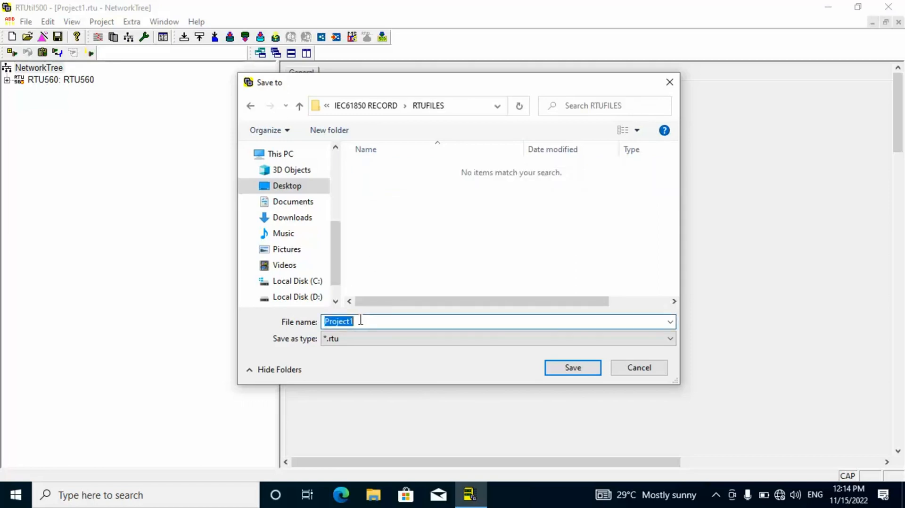
pyautogui.press('BackSpace')
pyautogui.write('IEC61850')
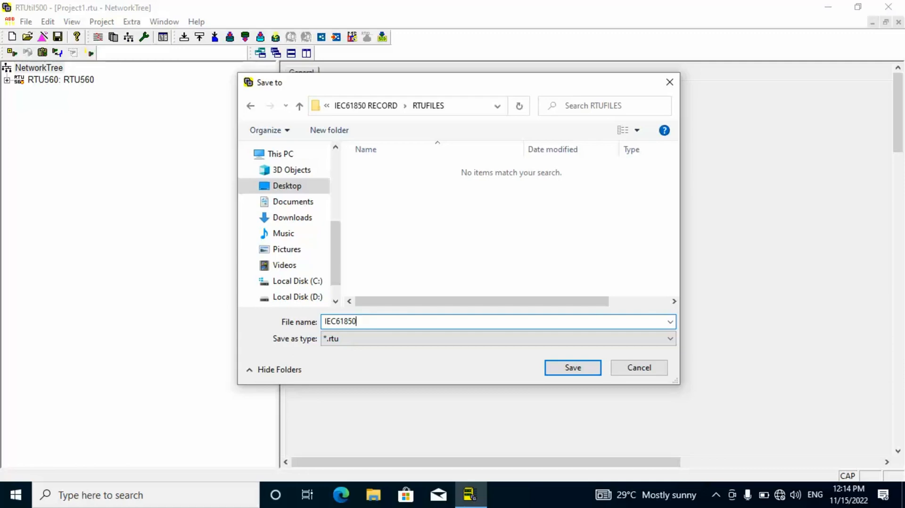
pyautogui.write('RE')
pyautogui.write('RECORD')
pyautogui.click(572, 368)
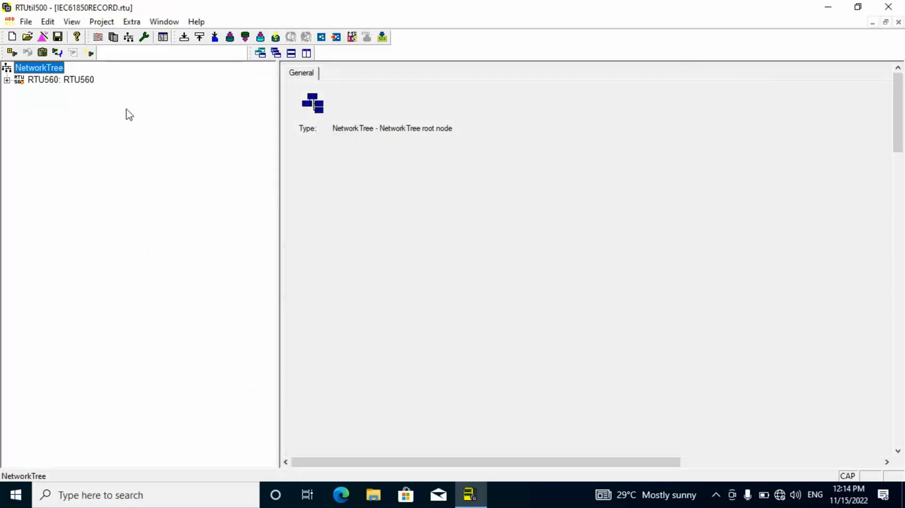
pyautogui.click(7, 80)
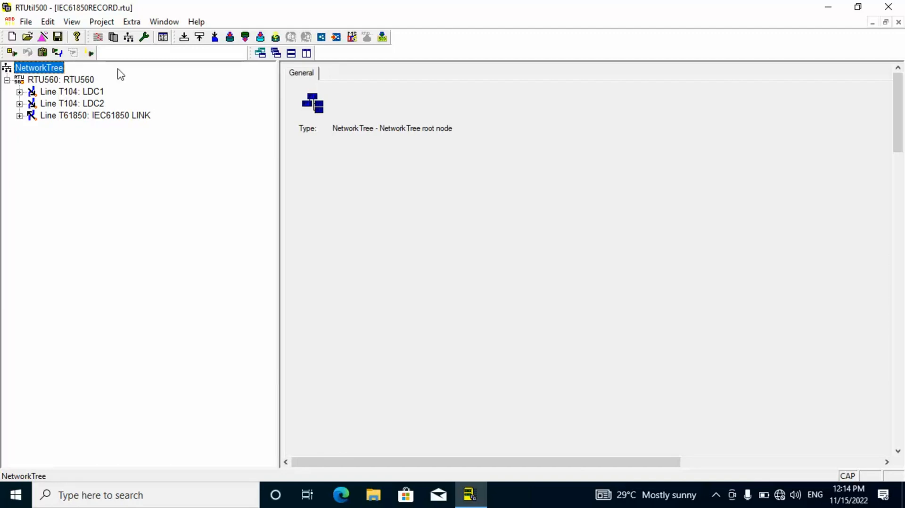
pyautogui.click(58, 37)
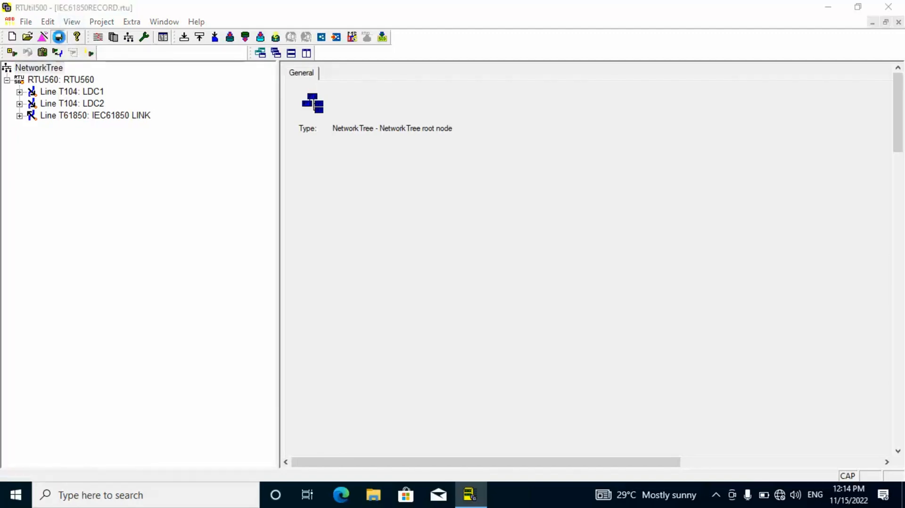
# - Start an IID/ICD export for the Client10 IED and choose ICD as the file type
pyautogui.click(128, 23)
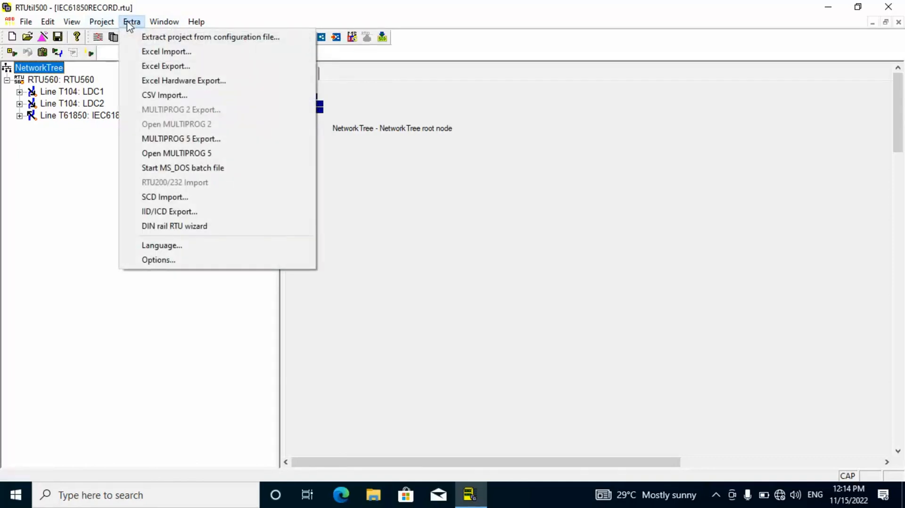
pyautogui.click(157, 213)
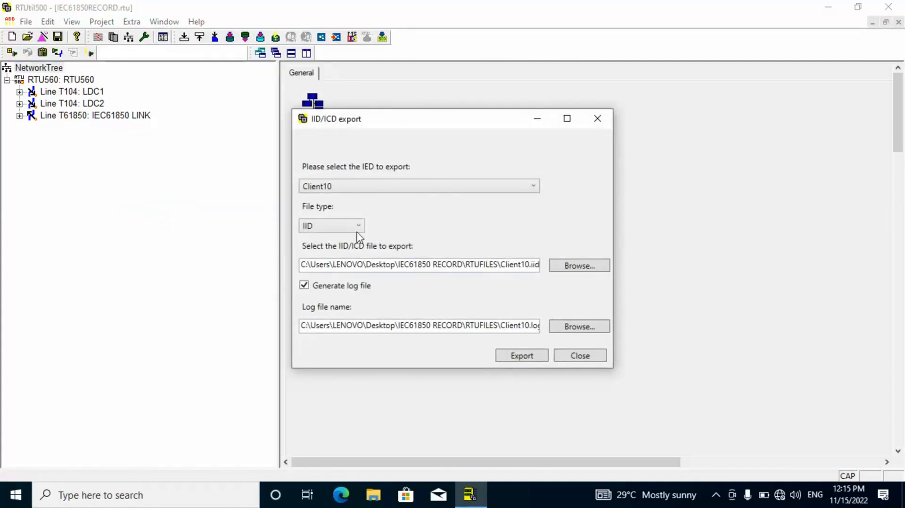
pyautogui.click(358, 226)
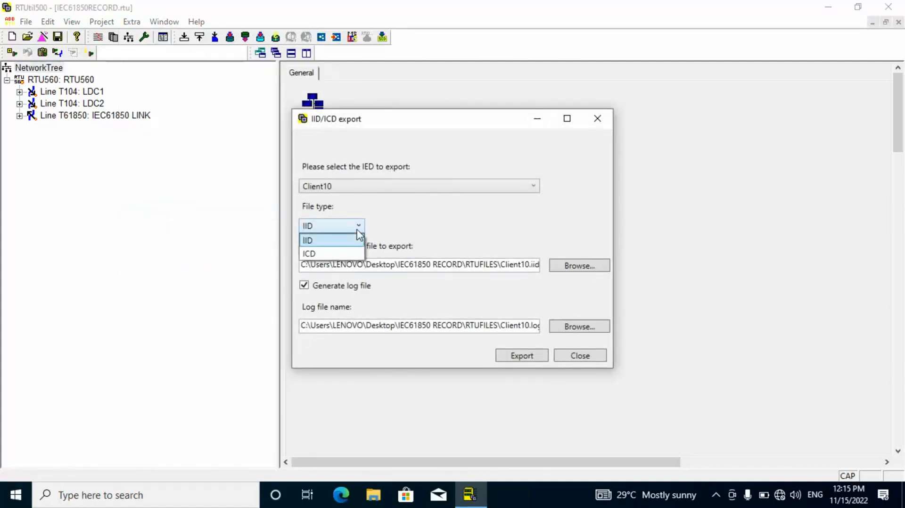
pyautogui.click(331, 255)
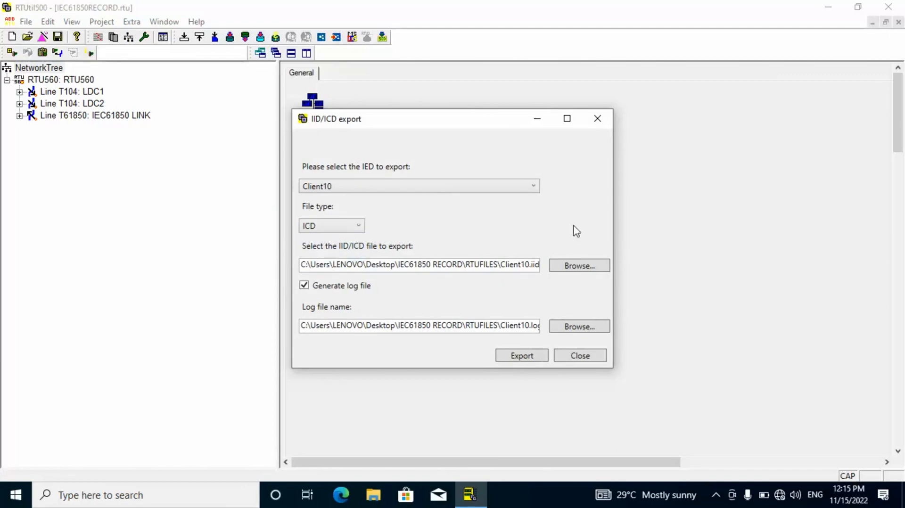
# - Set the export destination to a file named Client10 of type ICD files (*.icd) in the RTUFILES folder of IEC61850 RECORD
pyautogui.click(574, 264)
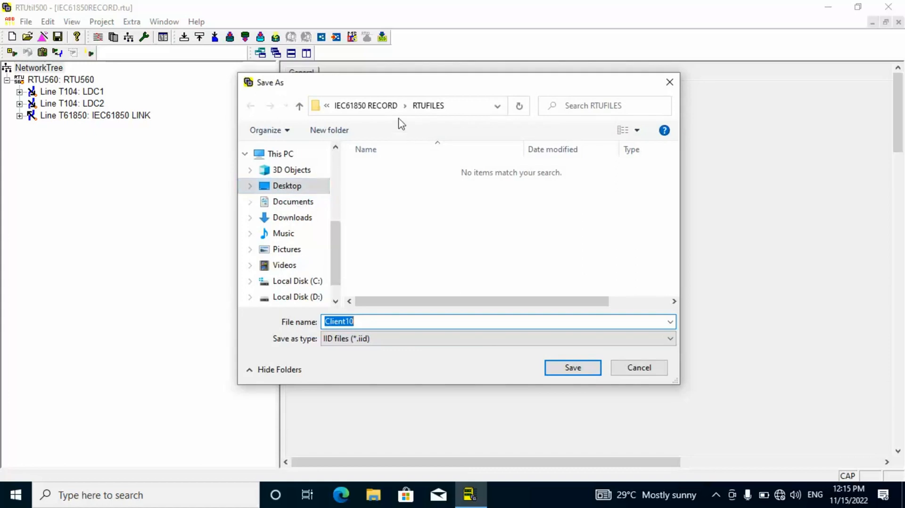
pyautogui.click(299, 109)
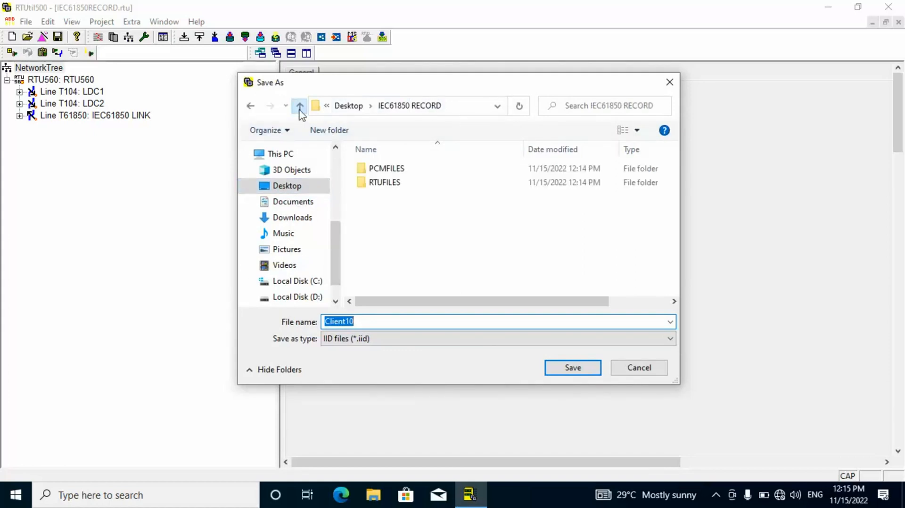
pyautogui.doubleClick(389, 185)
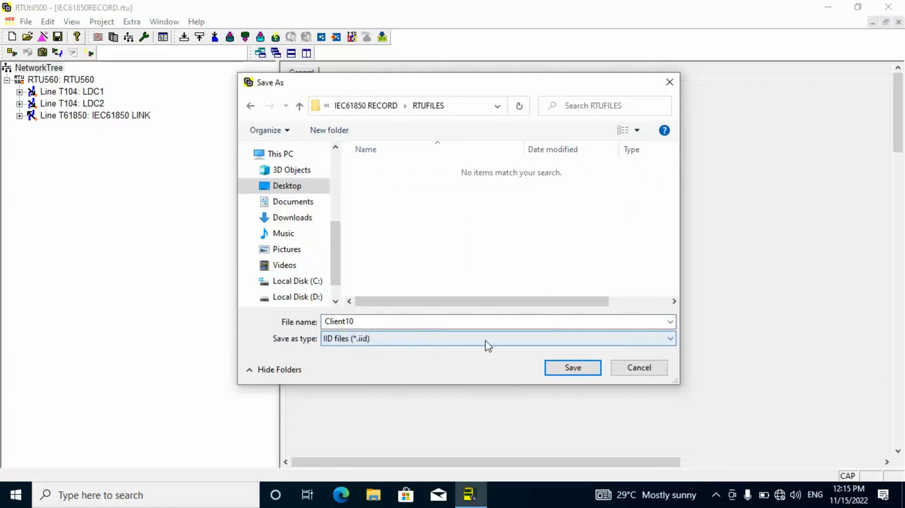
pyautogui.click(668, 339)
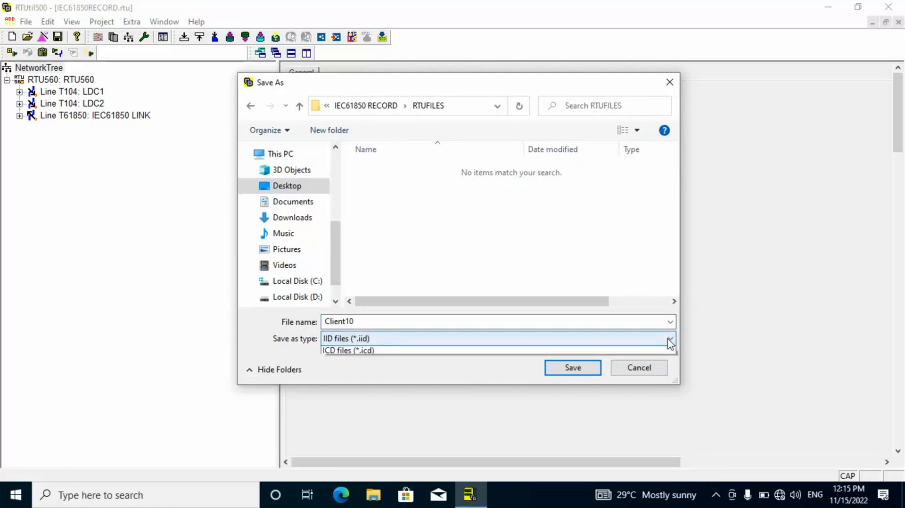
pyautogui.click(436, 362)
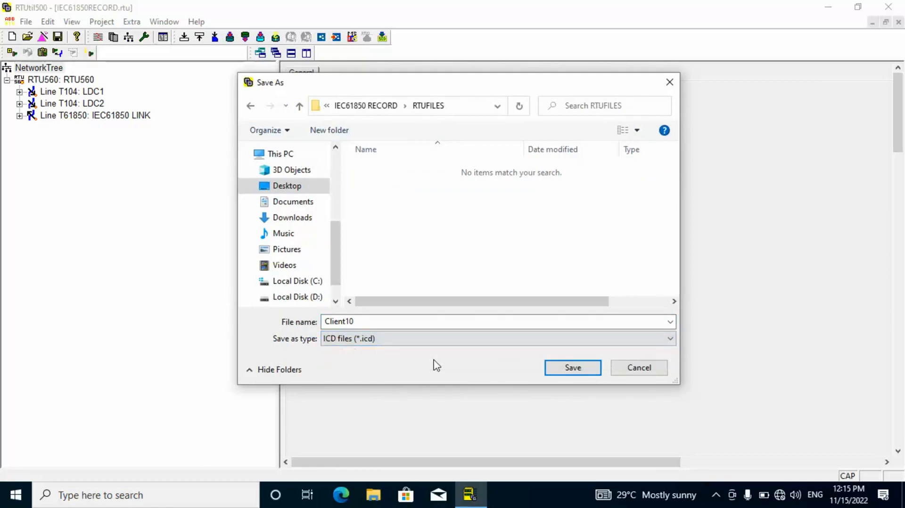
pyautogui.click(580, 373)
# - Export the Client10 ICD file together with its log file, and close the export dialog
pyautogui.click(525, 359)
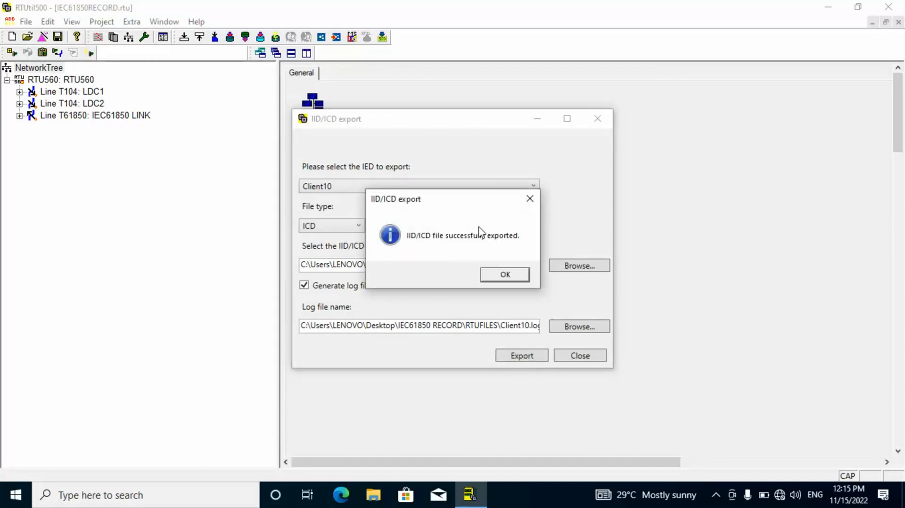
pyautogui.click(503, 276)
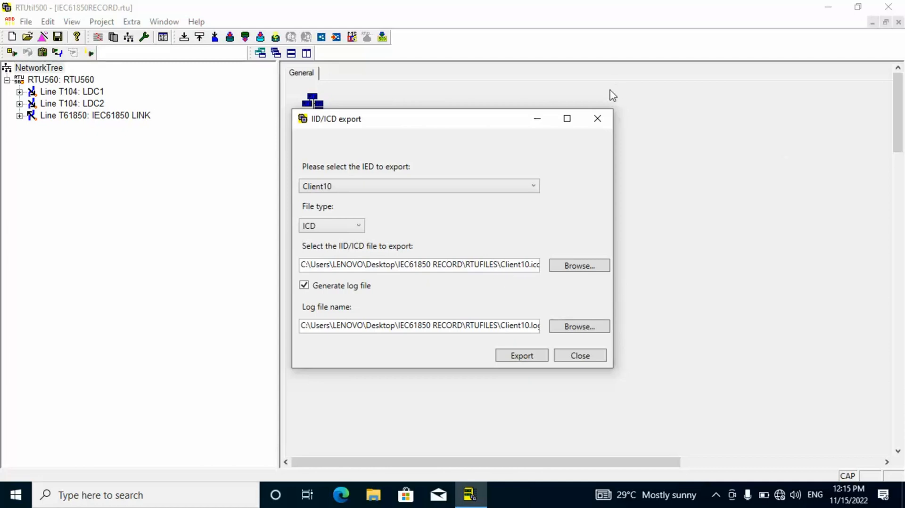
pyautogui.click(597, 119)
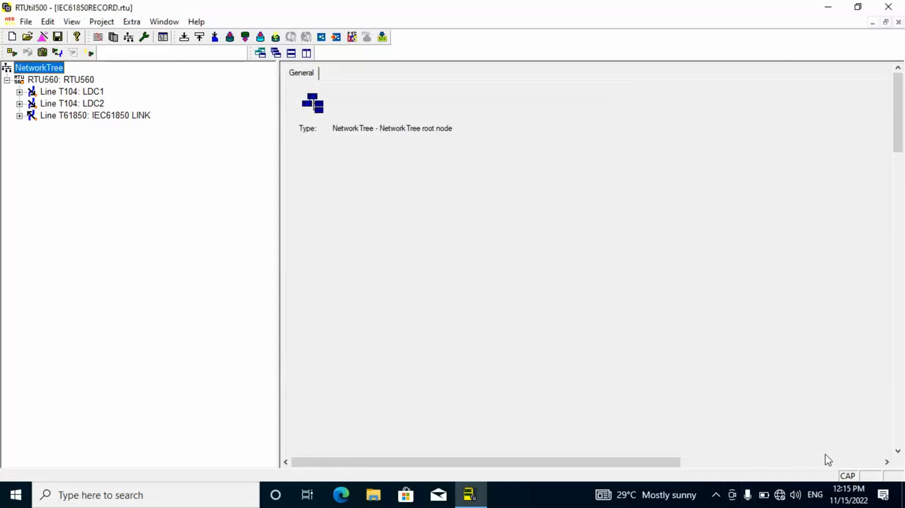
pyautogui.click(715, 496)
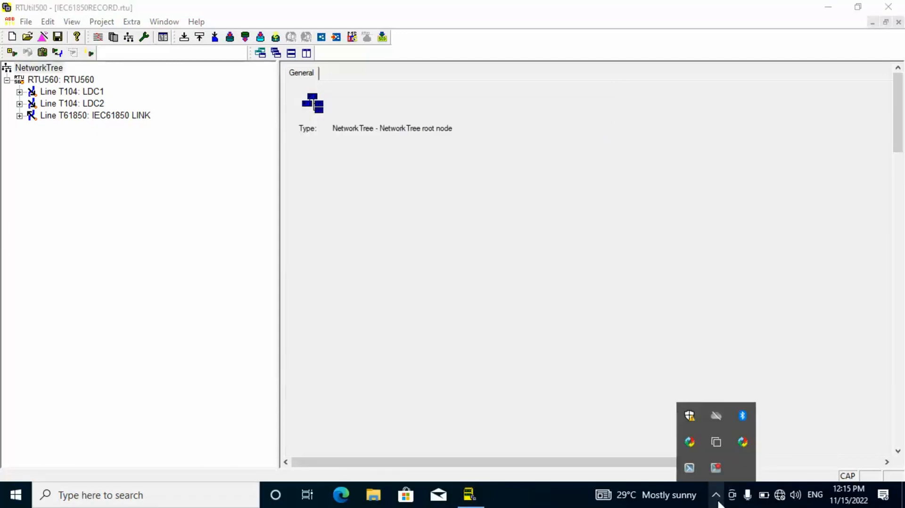
pyautogui.click(714, 469)
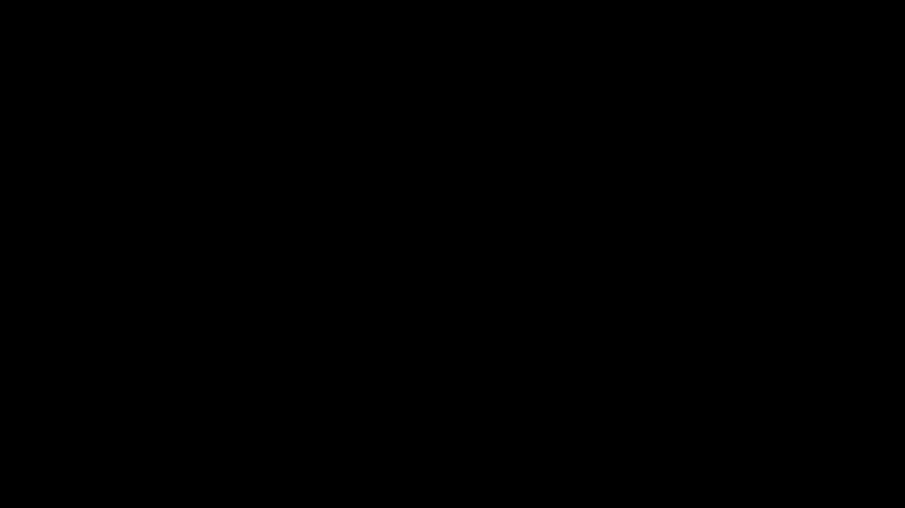